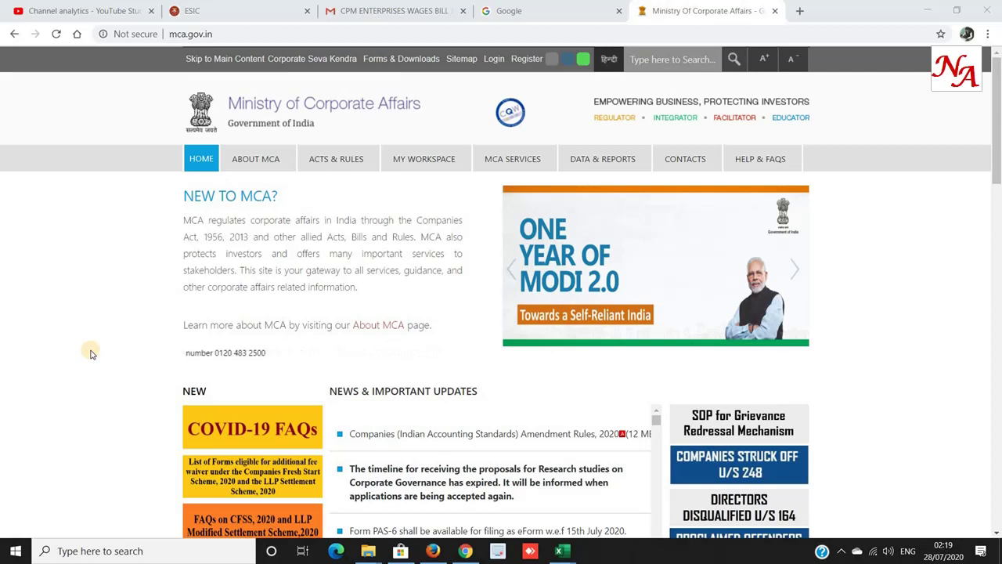
# Open the New User Registration form with Registered User as the user category.
pyautogui.click(521, 63)
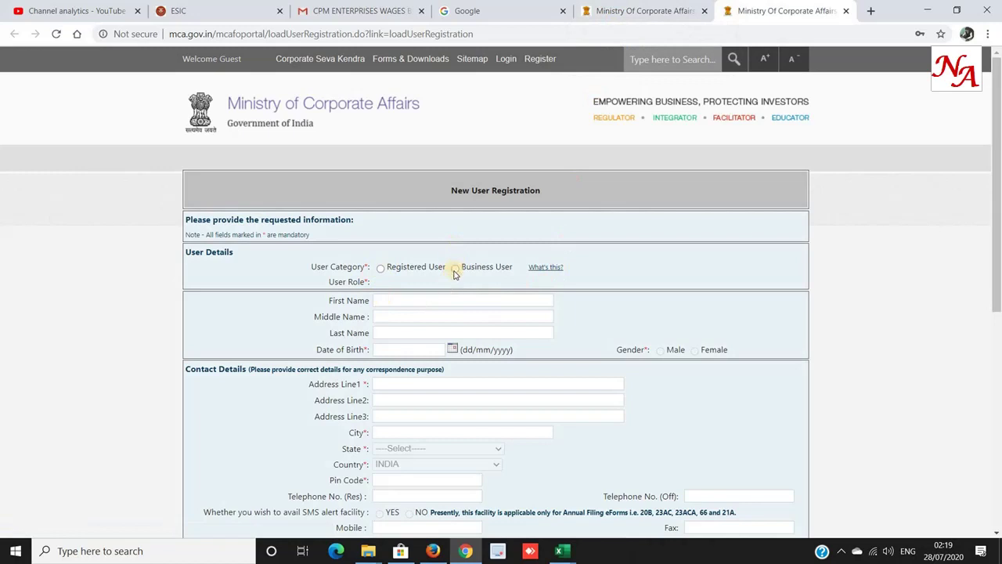
pyautogui.click(454, 268)
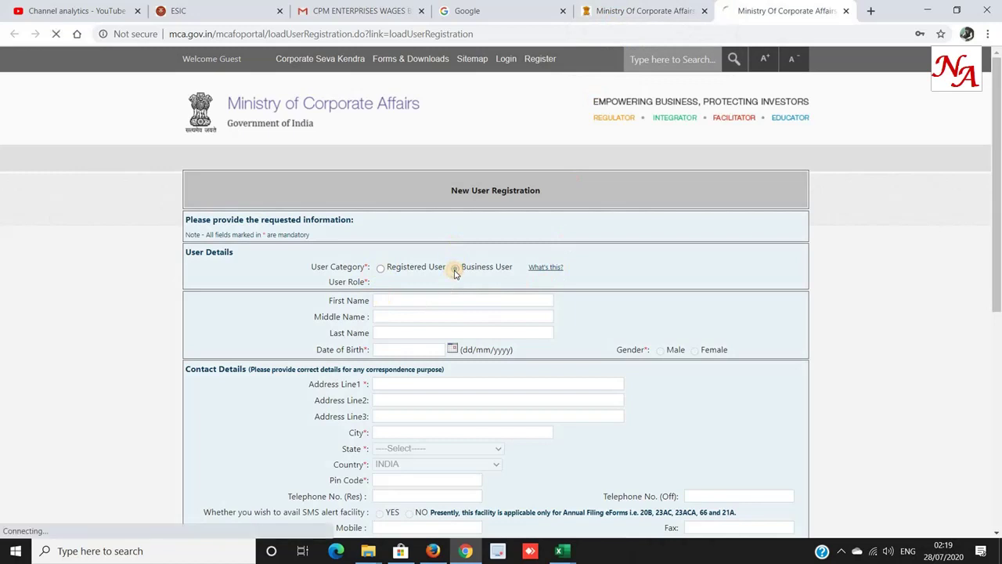
pyautogui.click(379, 269)
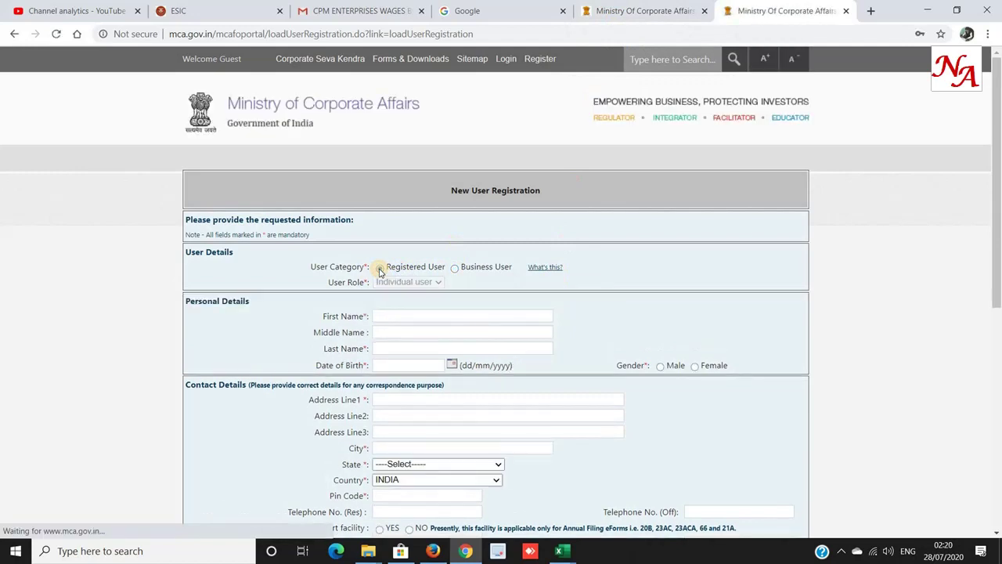
# Review the user name length, password and allowed special-character rules for login details.
pyautogui.scroll(-1, 380, 270)
pyautogui.click(378, 249)
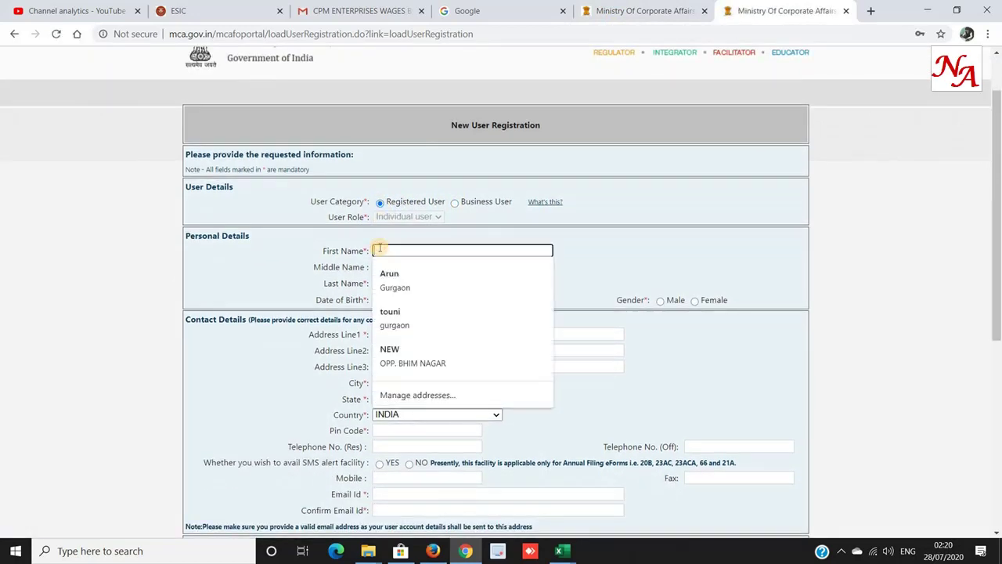
pyautogui.scroll(-4, 362, 378)
pyautogui.click(390, 297)
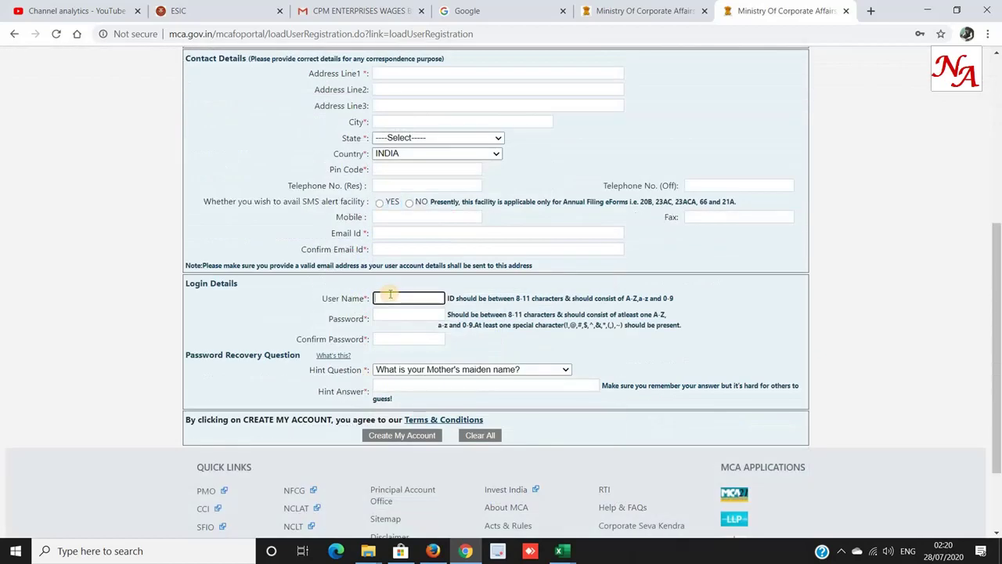
pyautogui.moveTo(493, 298); pyautogui.dragTo(678, 299)
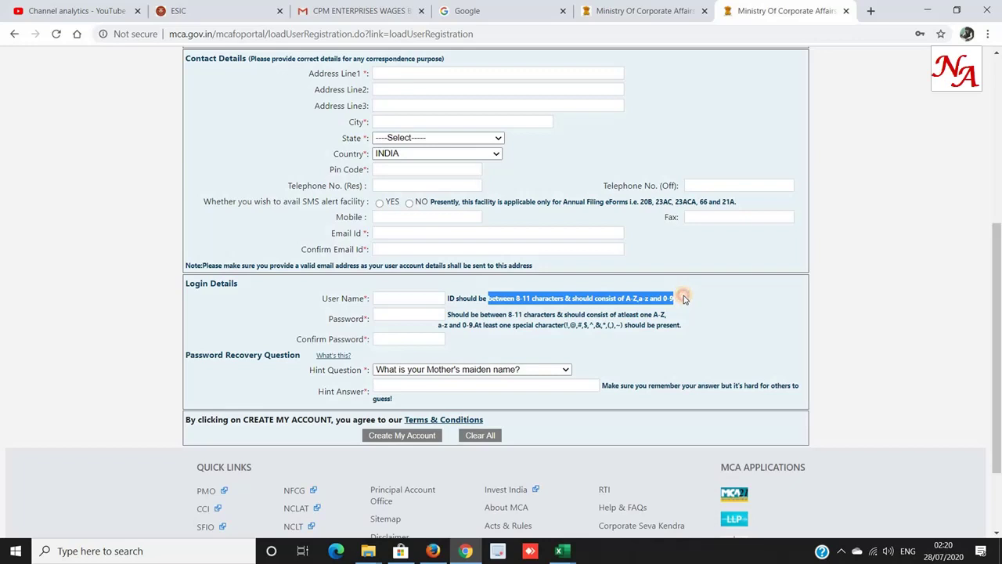
pyautogui.click(404, 335)
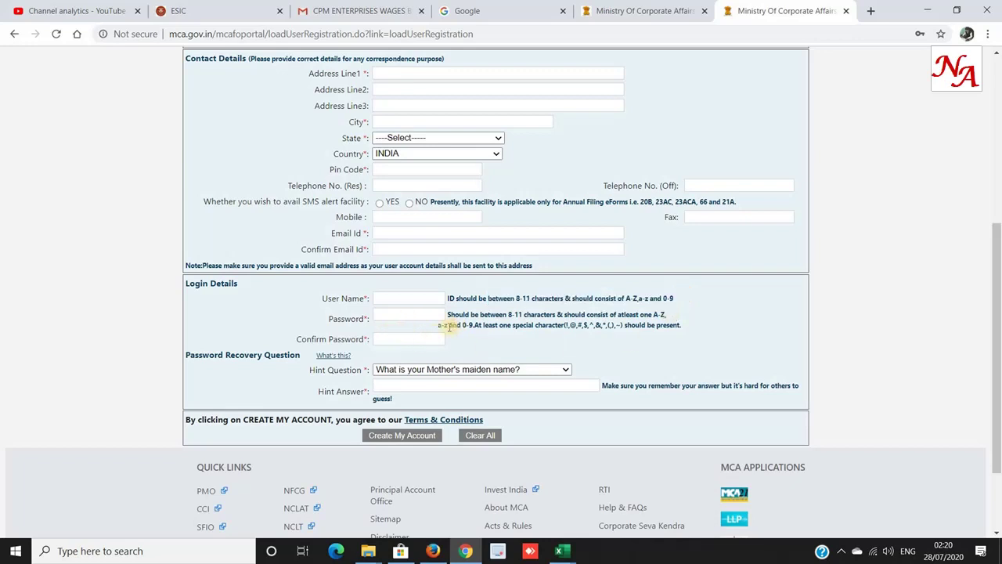
pyautogui.moveTo(439, 327); pyautogui.dragTo(618, 328)
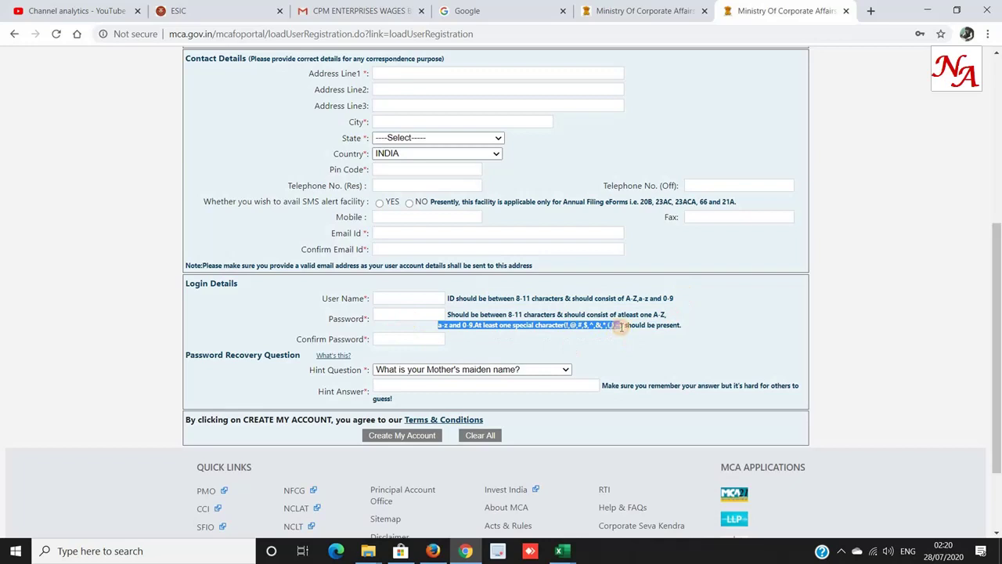
pyautogui.click(566, 324)
pyautogui.moveTo(566, 324); pyautogui.dragTo(631, 327)
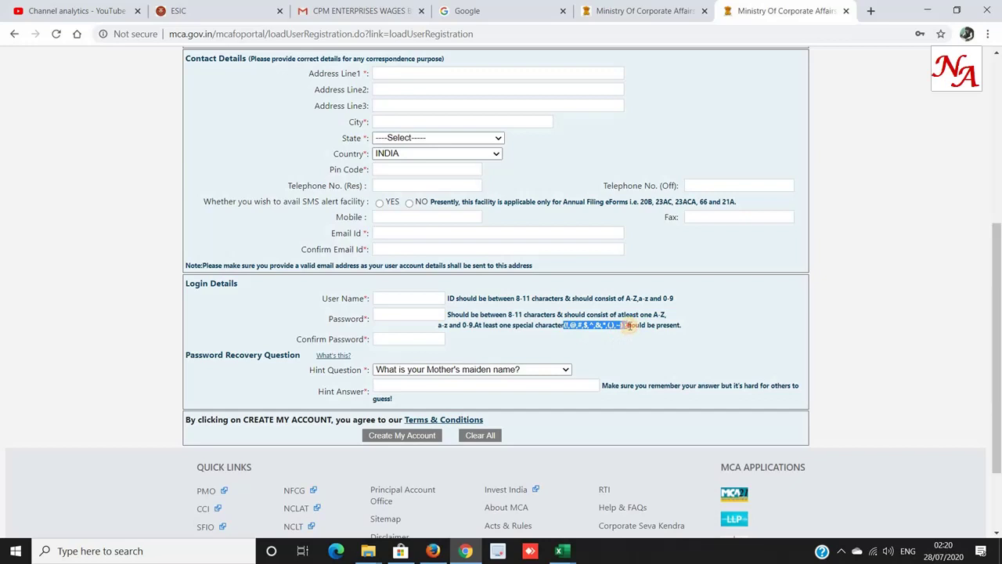
pyautogui.click(356, 369)
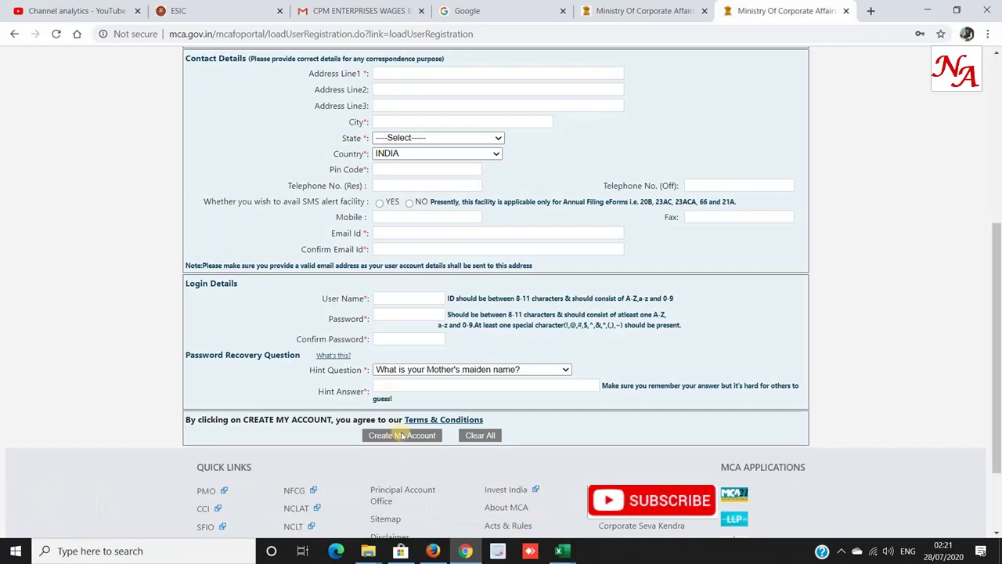
pyautogui.scroll(3, 395, 456)
pyautogui.scroll(1, 393, 428)
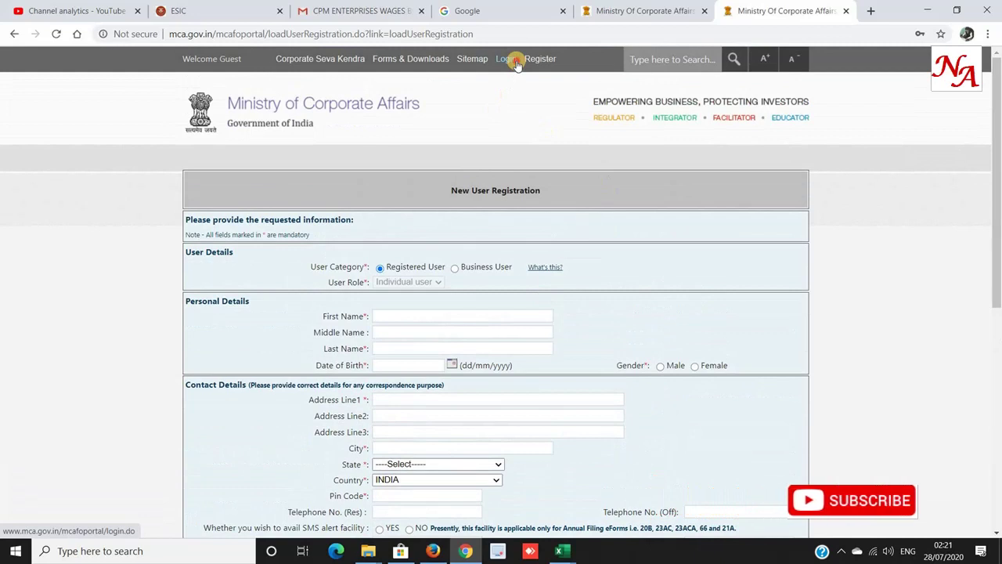
# Sign in and go to the SPICe+ service under Company Services in MCA Services.
pyautogui.click(516, 63)
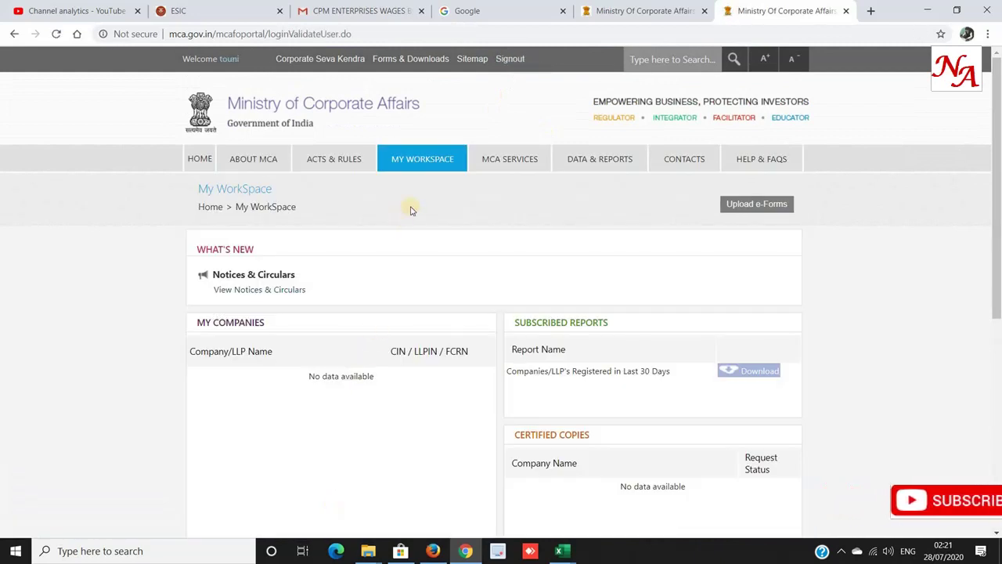
pyautogui.moveTo(497, 166)
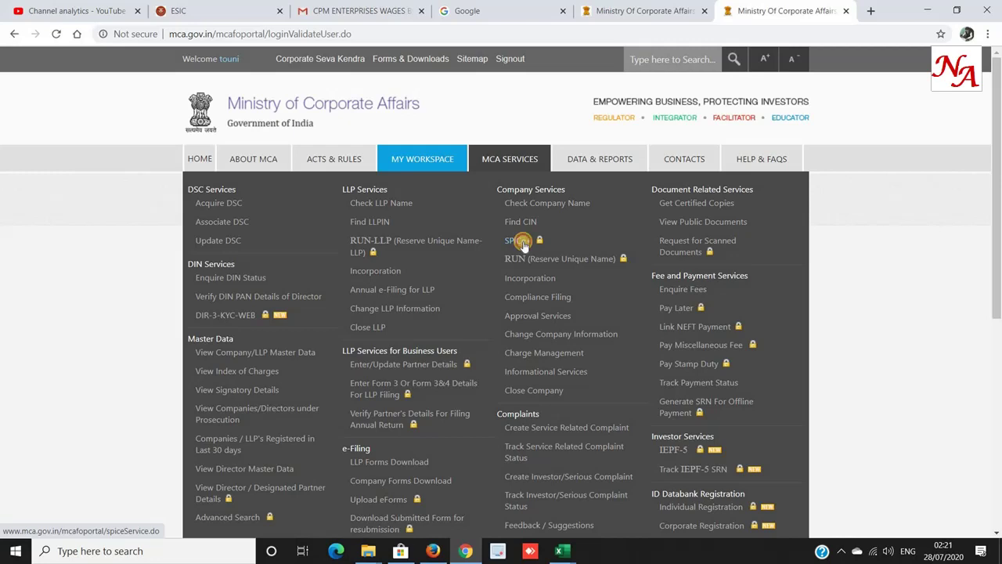
pyautogui.click(523, 243)
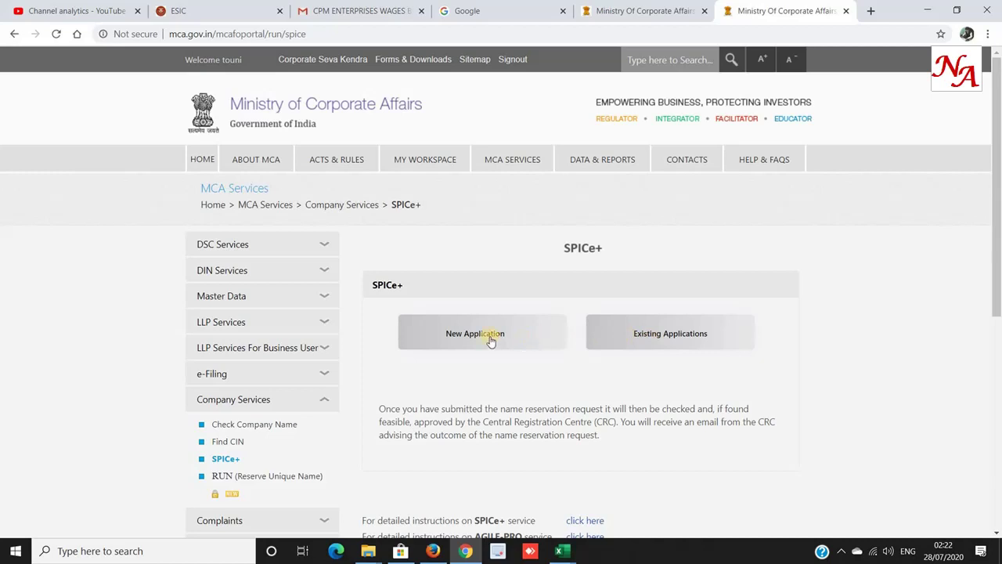
# Start a new SPICe+ application as New Company (Others) with class Private.
pyautogui.click(613, 339)
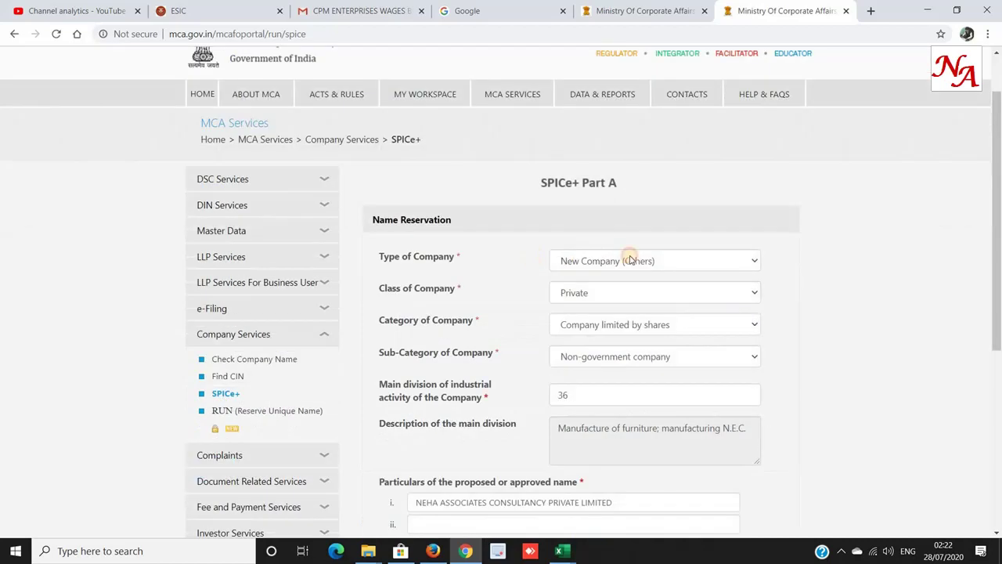
pyautogui.click(635, 262)
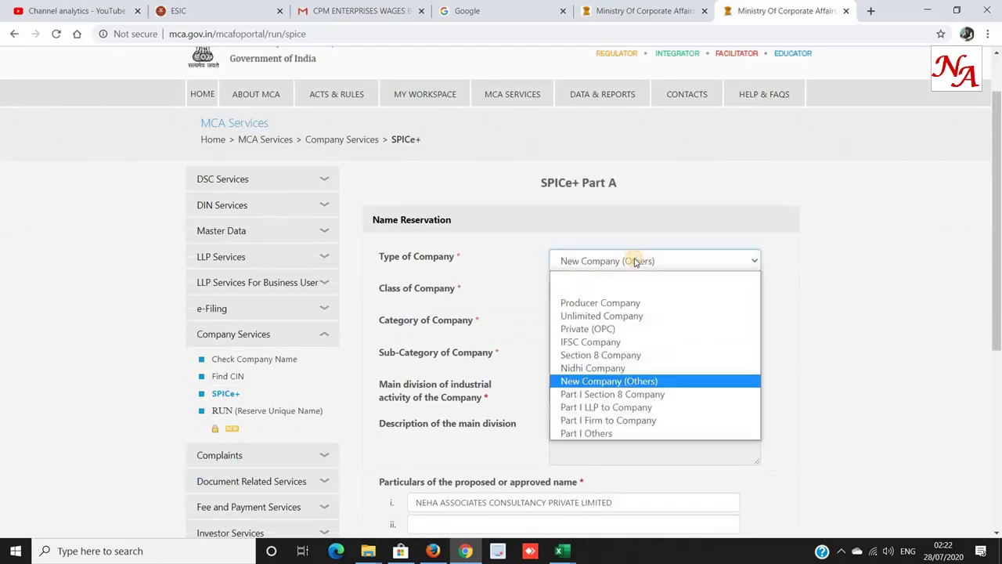
pyautogui.click(638, 381)
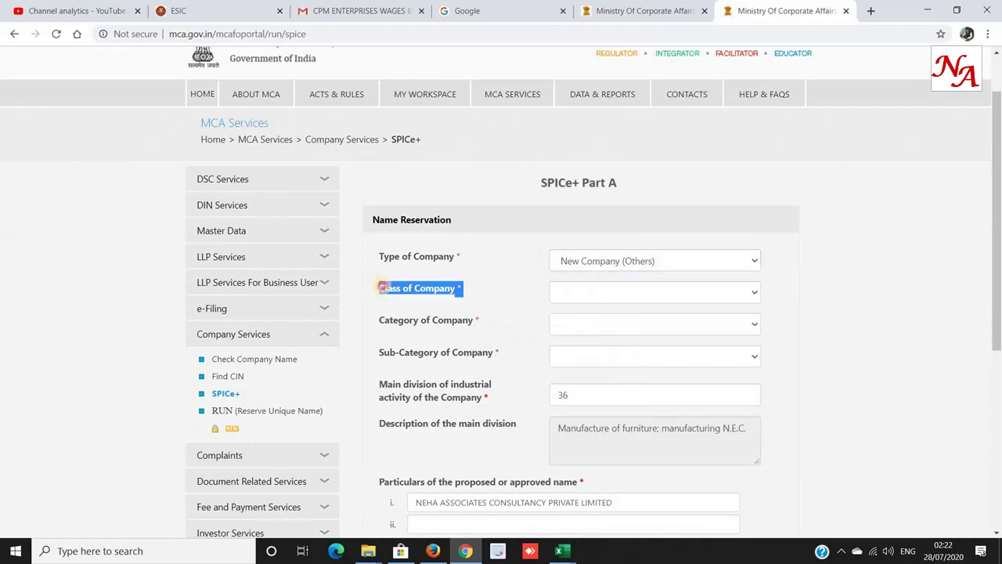
pyautogui.click(618, 293)
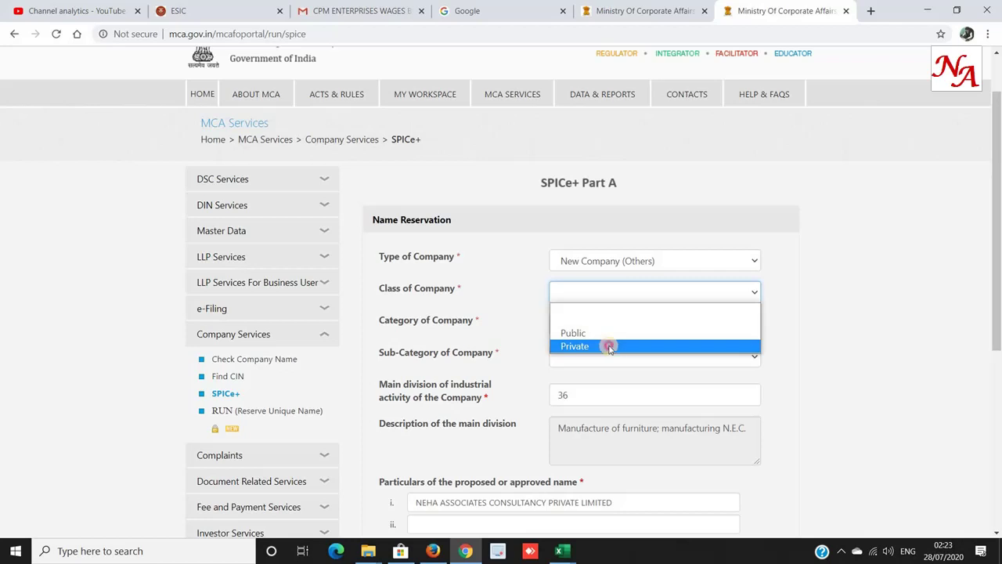
pyautogui.click(610, 346)
# Set category Company limited by shares and sub-category Non-government company, then consult the code booklet.
pyautogui.moveTo(379, 321); pyautogui.dragTo(452, 321)
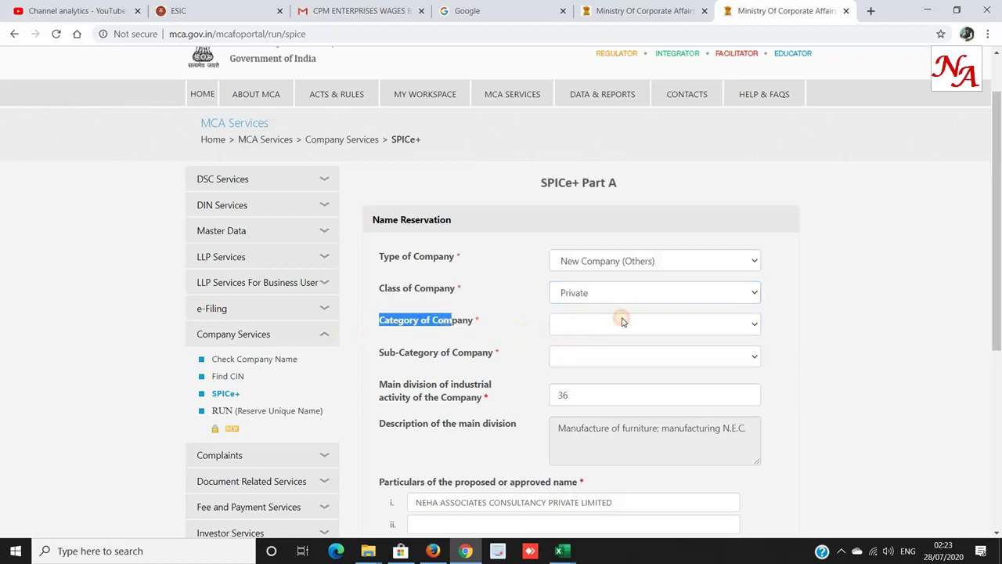
pyautogui.click(622, 327)
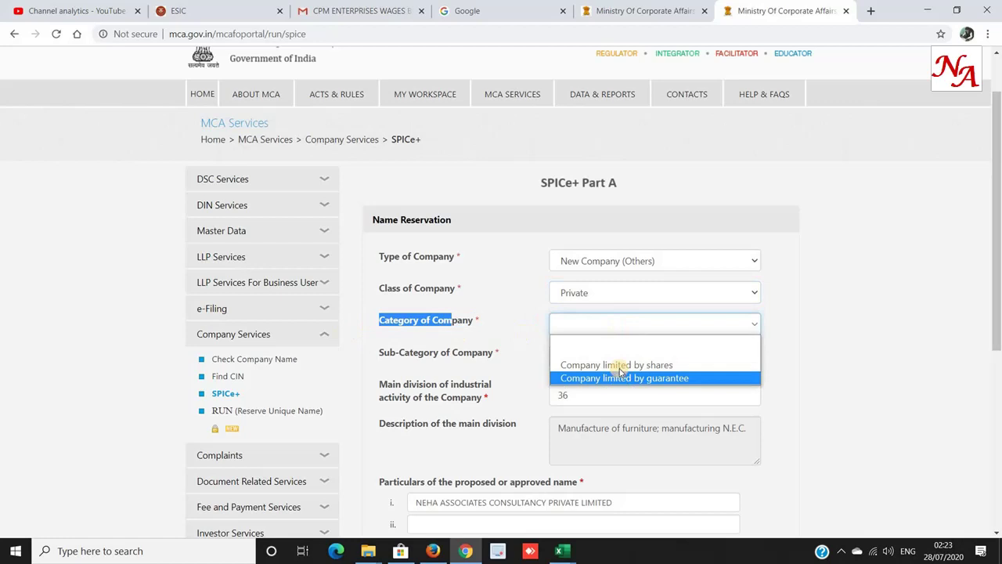
pyautogui.click(619, 366)
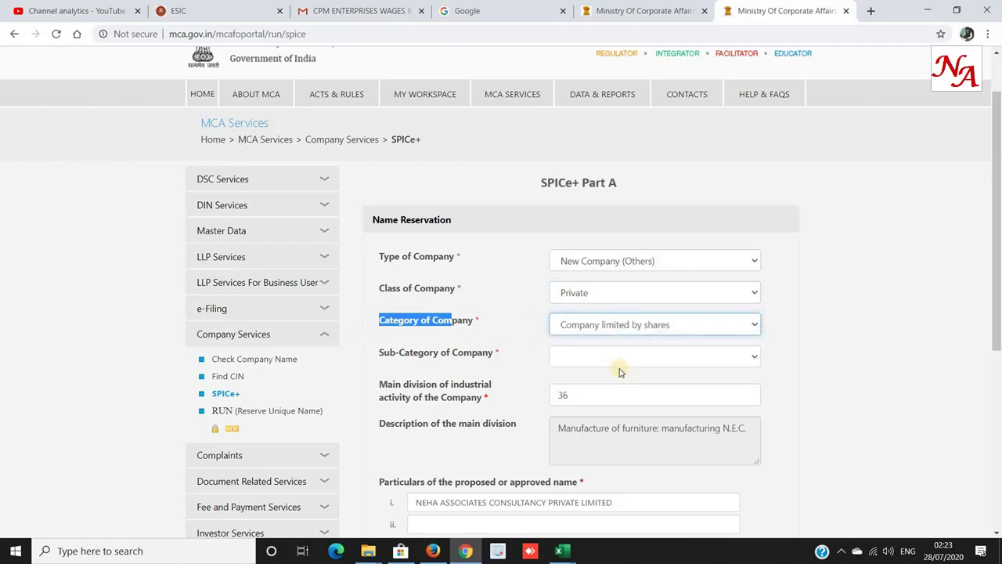
pyautogui.click(579, 356)
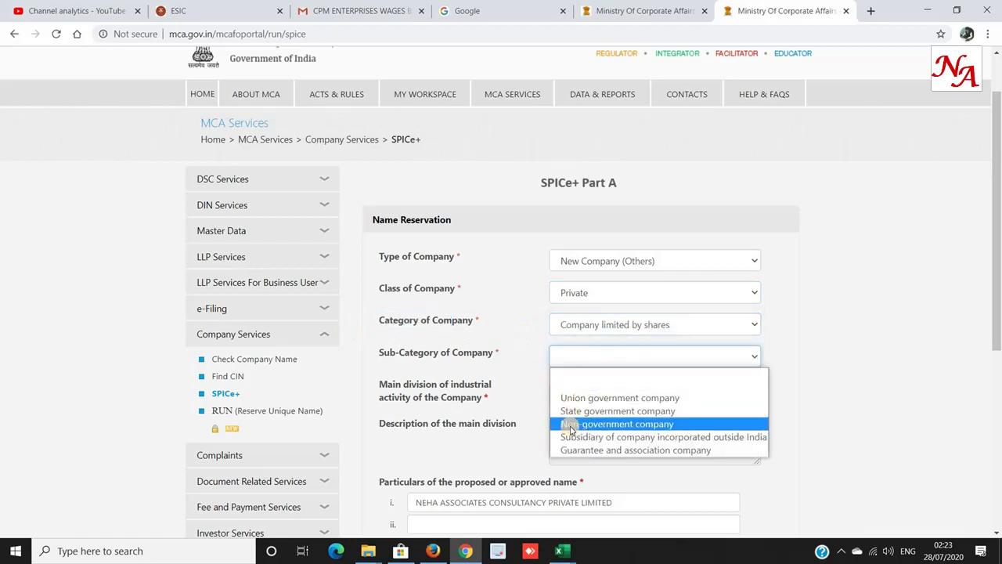
pyautogui.click(571, 425)
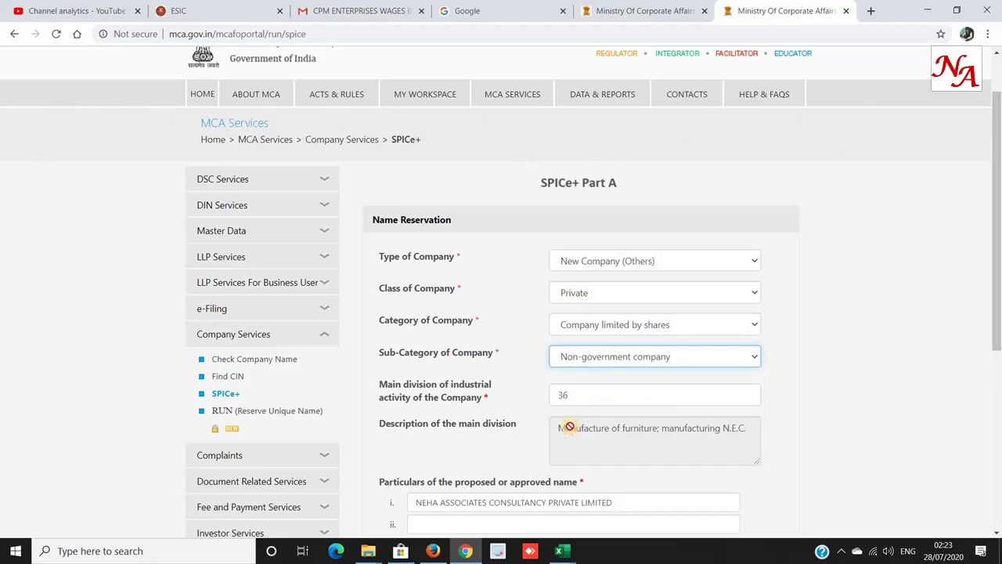
pyautogui.press('Tab')
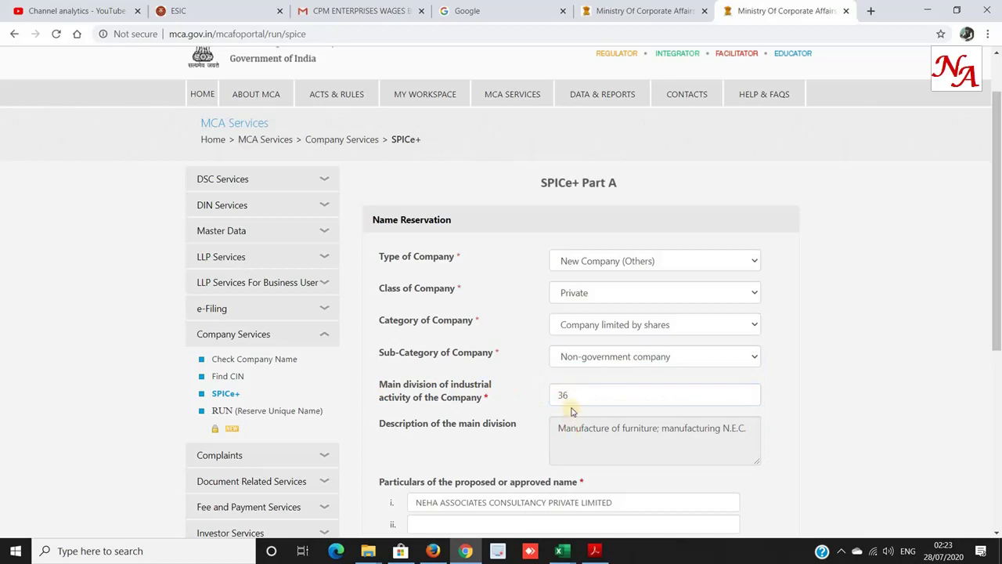
pyautogui.hotkey('alt', 'Tab')
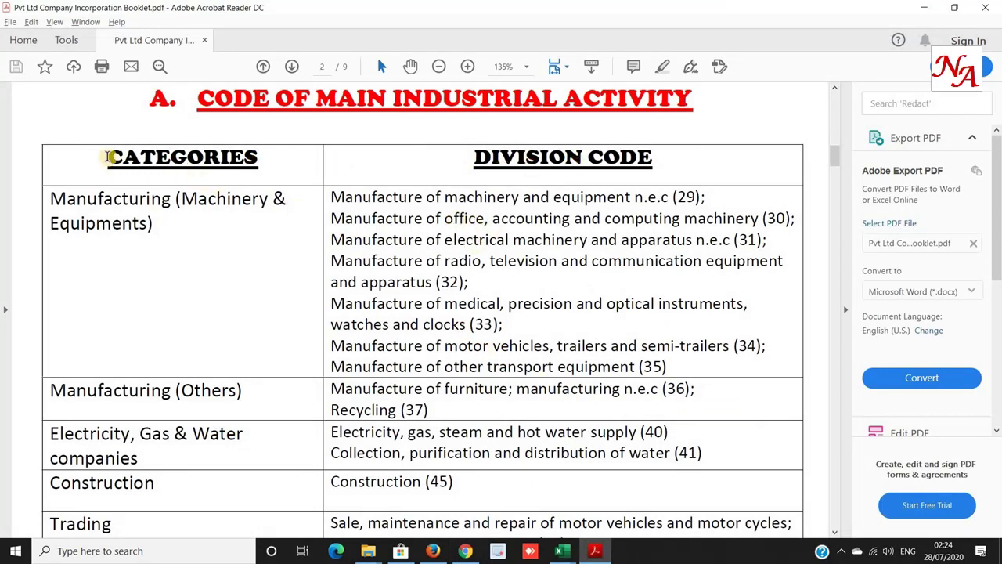
pyautogui.moveTo(101, 155); pyautogui.dragTo(742, 368)
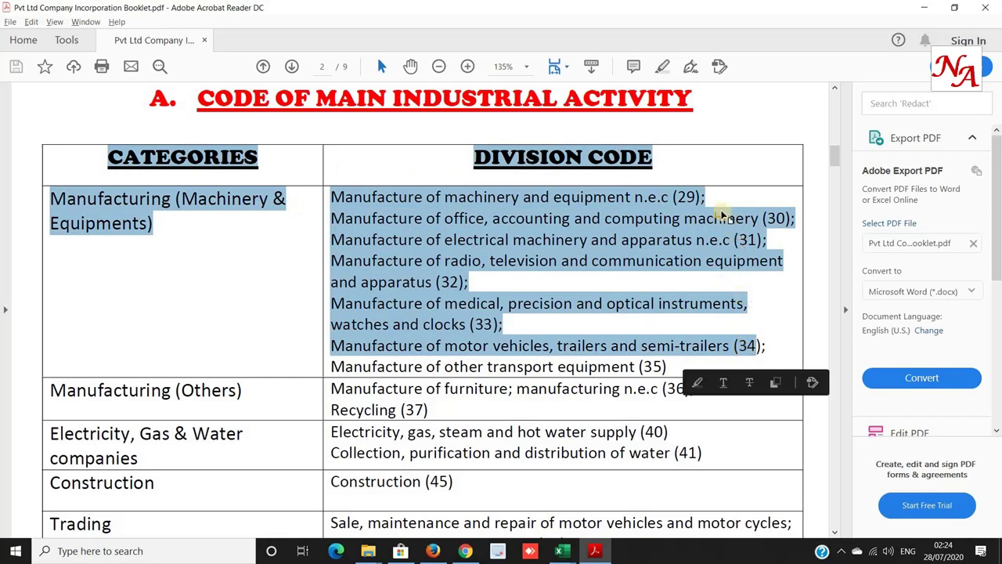
pyautogui.click(562, 195)
pyautogui.moveTo(539, 200); pyautogui.dragTo(751, 208)
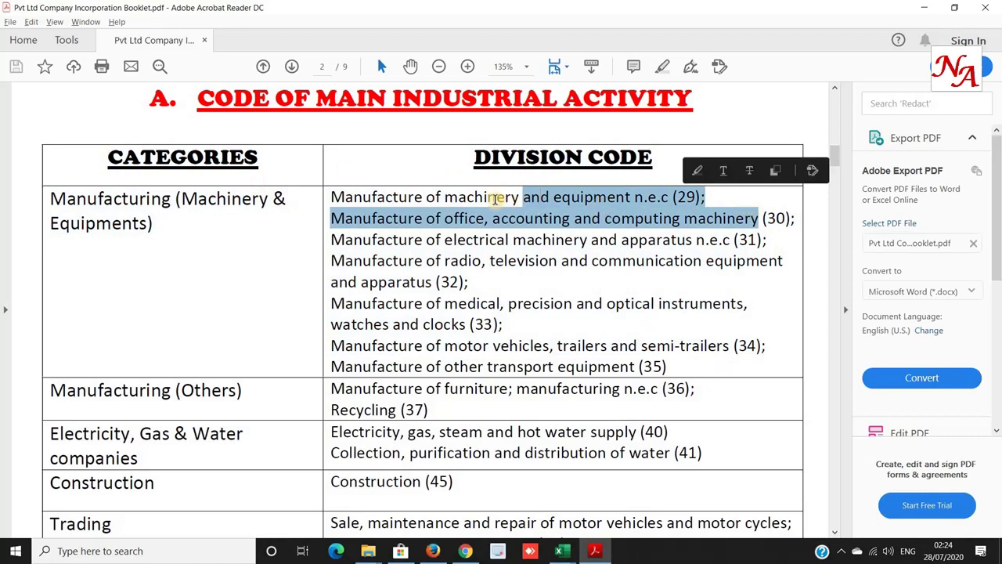
pyautogui.click(426, 196)
pyautogui.moveTo(409, 196); pyautogui.dragTo(603, 200)
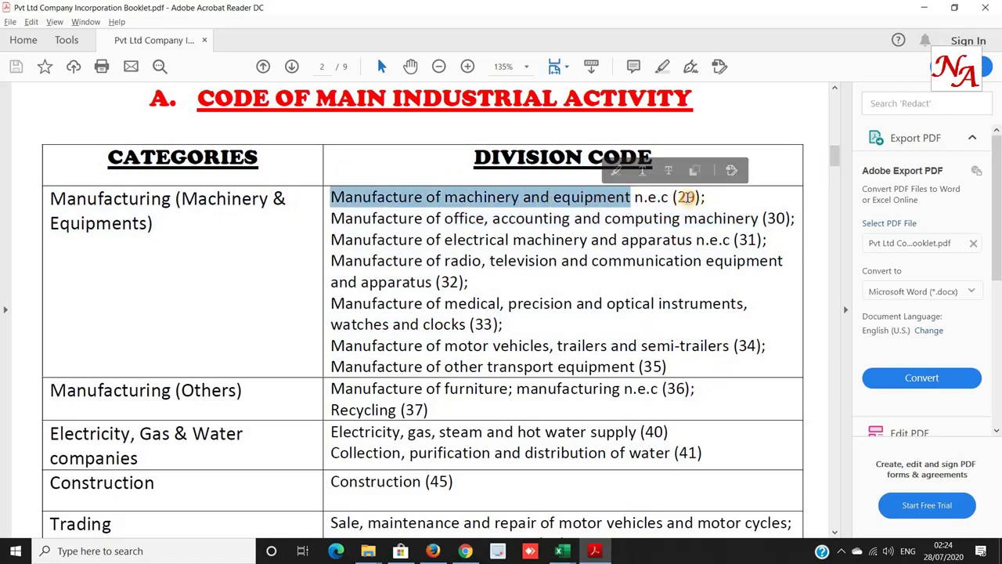
pyautogui.click(686, 197)
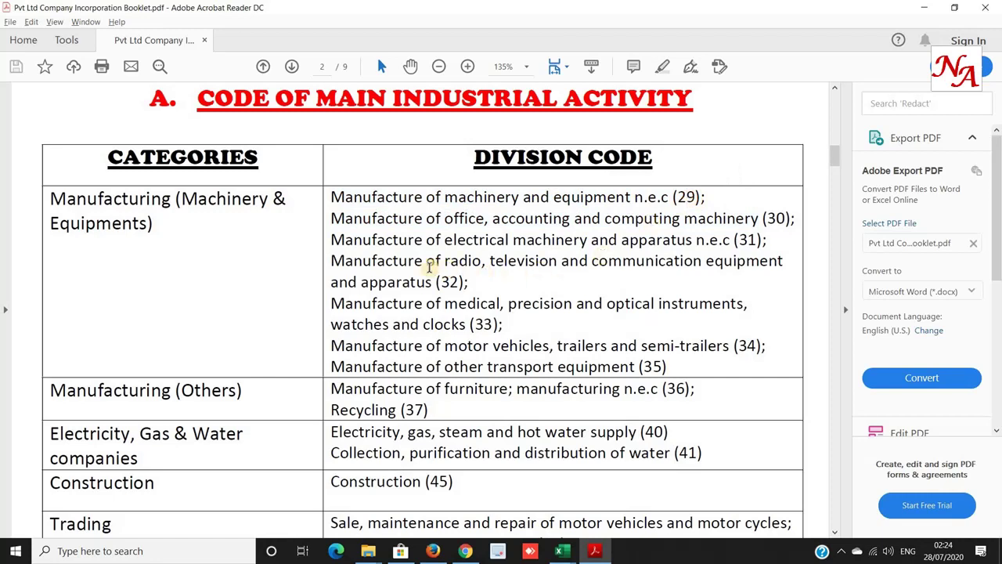
pyautogui.scroll(-3, 430, 267)
pyautogui.scroll(-8, 430, 267)
pyautogui.moveTo(330, 422); pyautogui.dragTo(691, 422)
pyautogui.click(464, 423)
pyautogui.moveTo(757, 422); pyautogui.dragTo(750, 422)
pyautogui.scroll(-1, 514, 436)
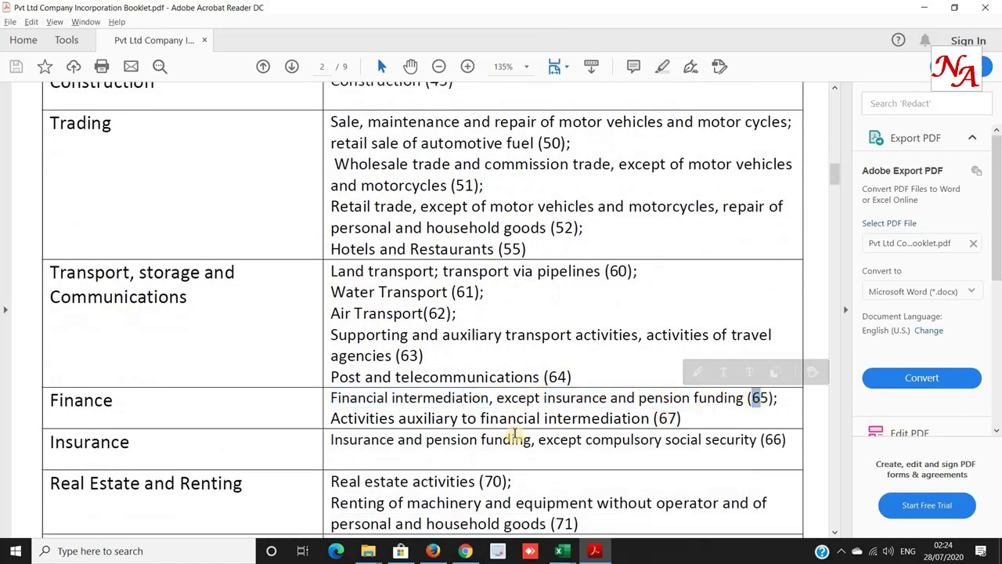
pyautogui.moveTo(659, 417); pyautogui.dragTo(670, 417)
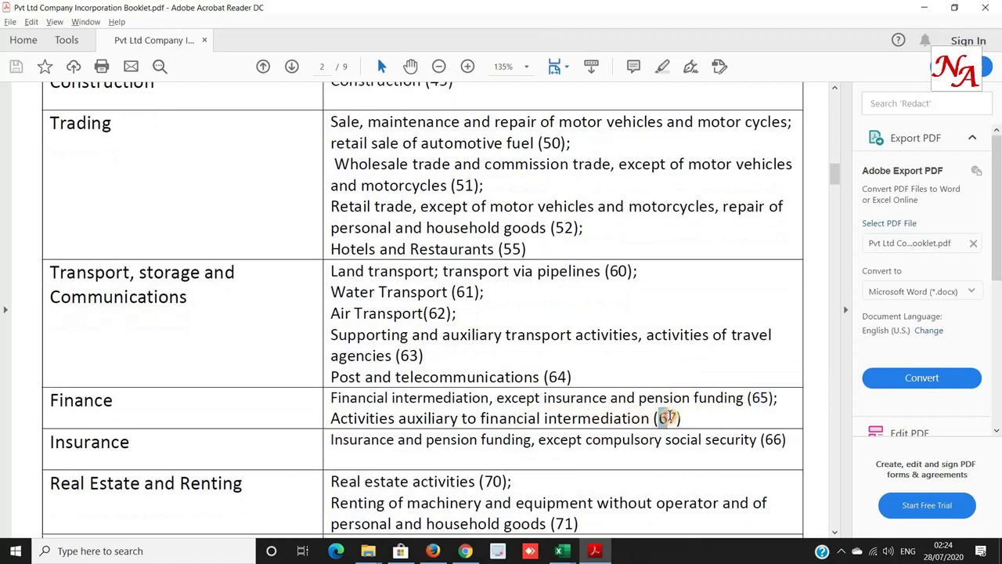
pyautogui.scroll(-2, 671, 417)
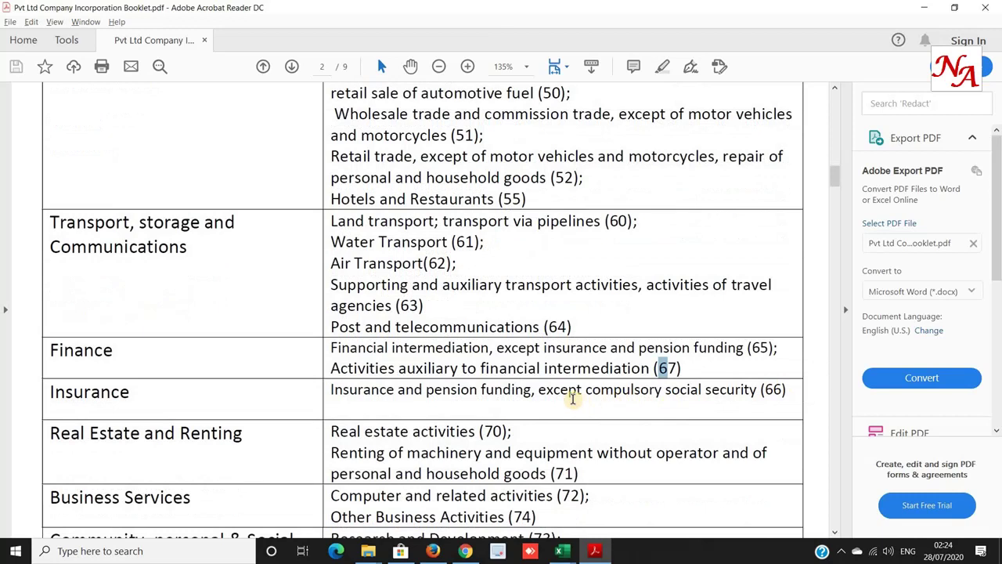
pyautogui.scroll(-1, 573, 398)
pyautogui.scroll(-1, 571, 398)
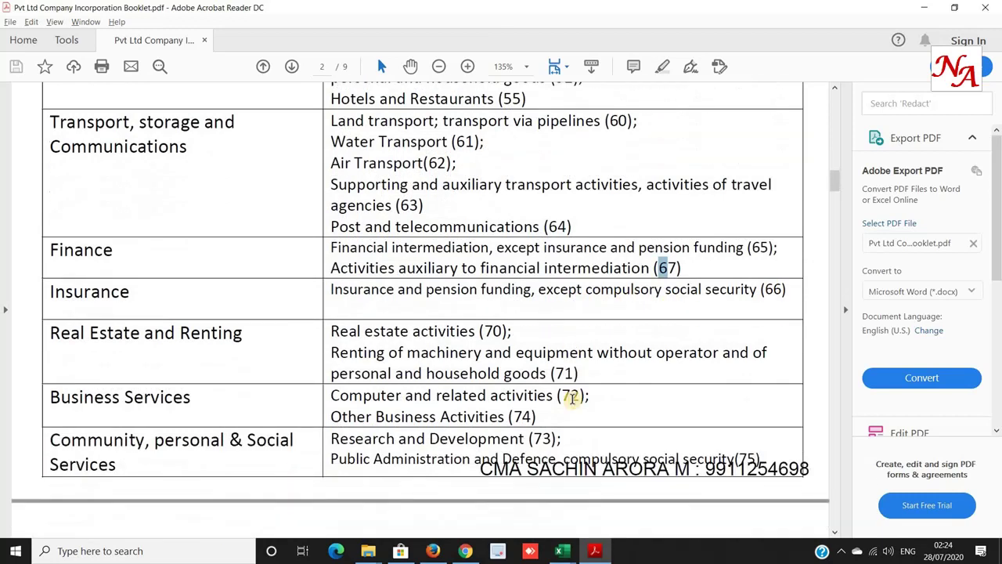
pyautogui.scroll(10, 570, 396)
pyautogui.moveTo(50, 214); pyautogui.dragTo(267, 224)
pyautogui.click(463, 213)
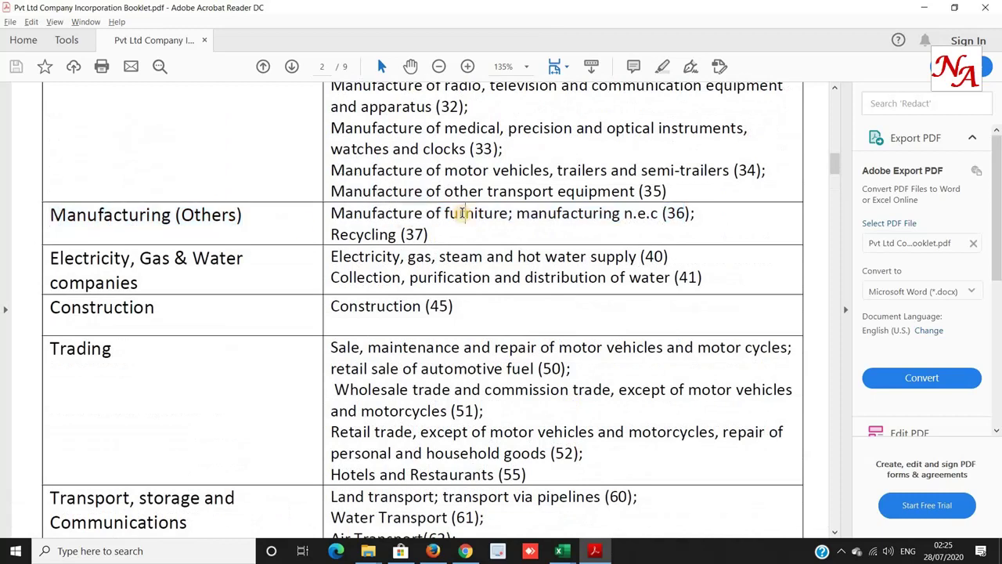
pyautogui.moveTo(446, 213); pyautogui.dragTo(676, 215)
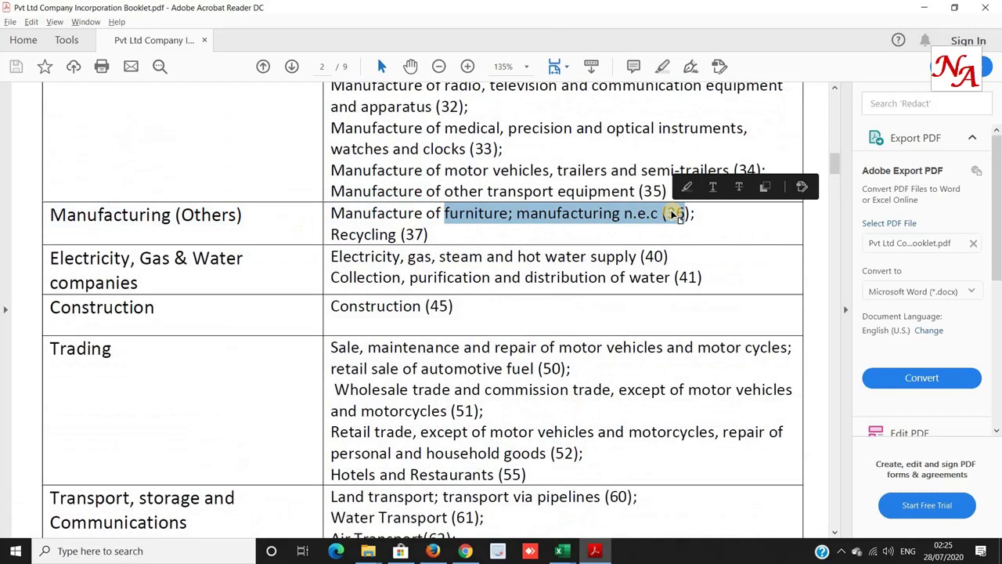
pyautogui.click(677, 215)
pyautogui.hotkey('alt', 'Tab')
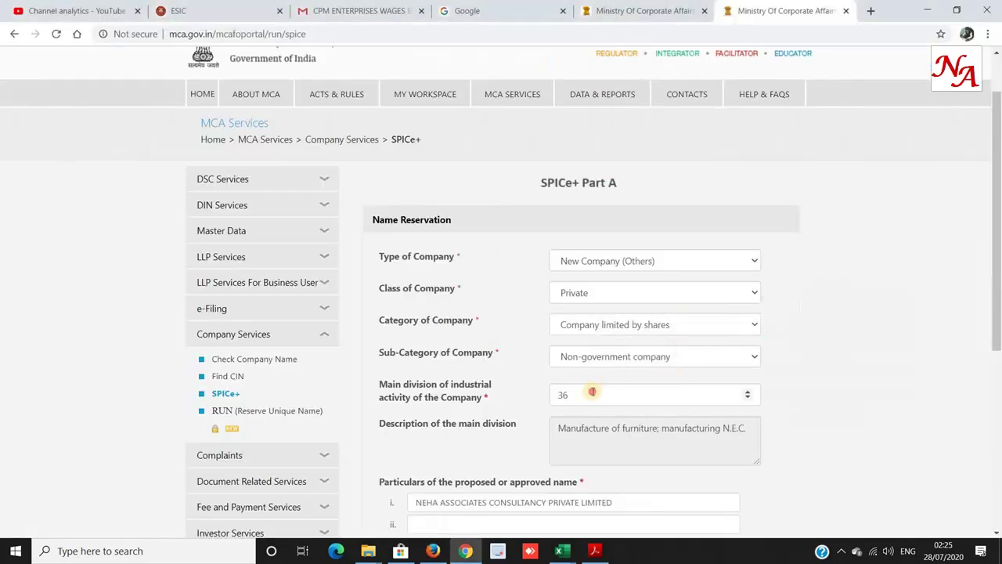
# Change the main division from 36 to 37 (Recycling).
pyautogui.click(592, 392)
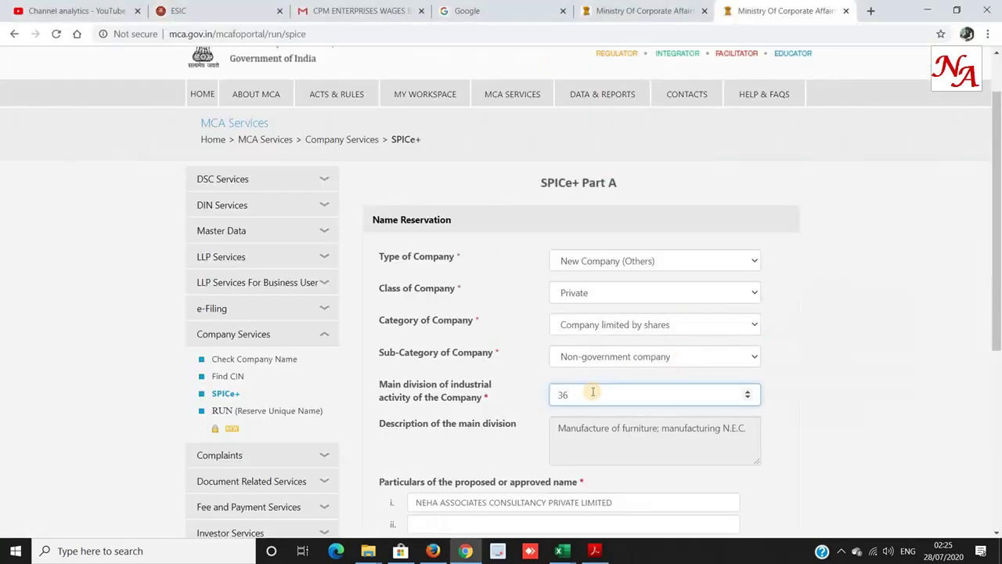
pyautogui.press('Up')
pyautogui.scroll(-3, 593, 393)
pyautogui.click(440, 294)
# Run Auto-Check on the proposed PRIVATE LIMITED company name and save the Part A details.
pyautogui.moveTo(418, 294); pyautogui.dragTo(627, 292)
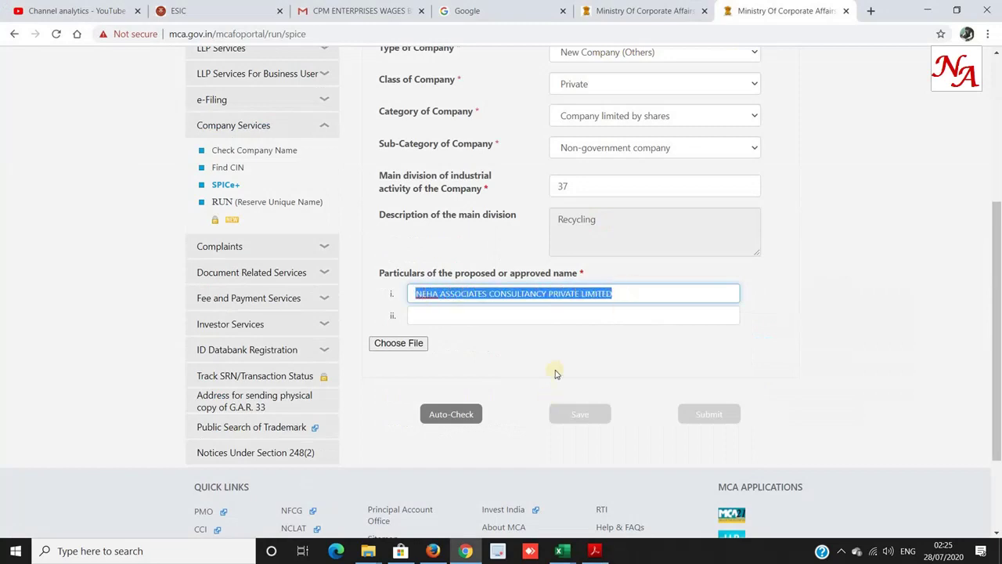
pyautogui.click(548, 294)
pyautogui.moveTo(550, 293); pyautogui.dragTo(579, 294)
pyautogui.click(542, 293)
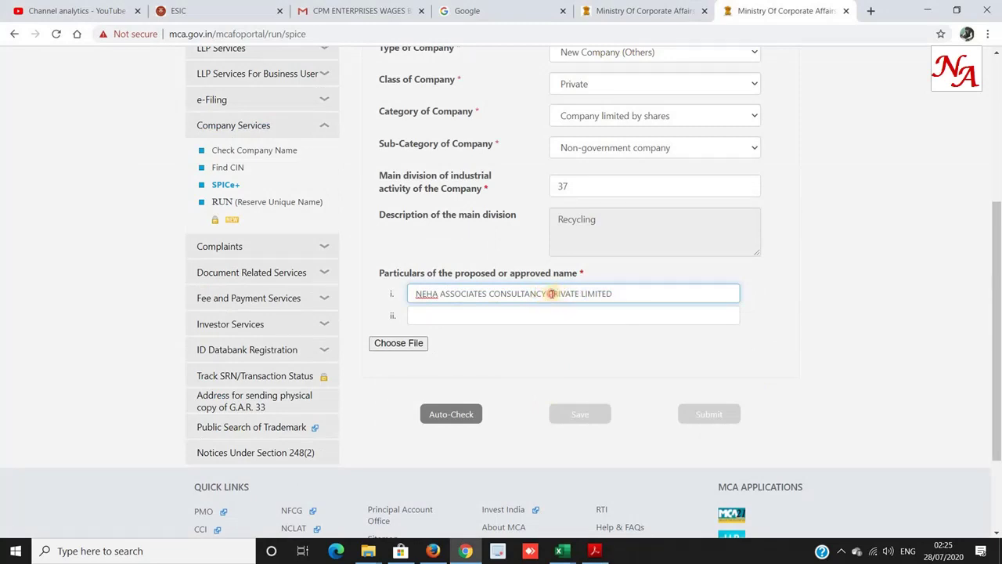
pyautogui.moveTo(551, 294); pyautogui.dragTo(618, 294)
pyautogui.click(452, 419)
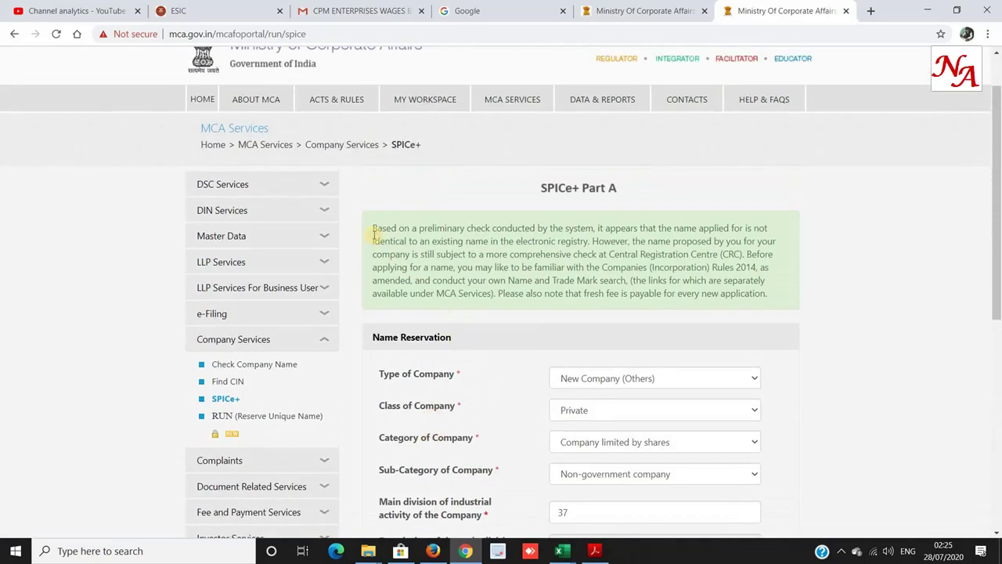
pyautogui.moveTo(375, 227); pyautogui.dragTo(781, 242)
pyautogui.scroll(-6, 570, 352)
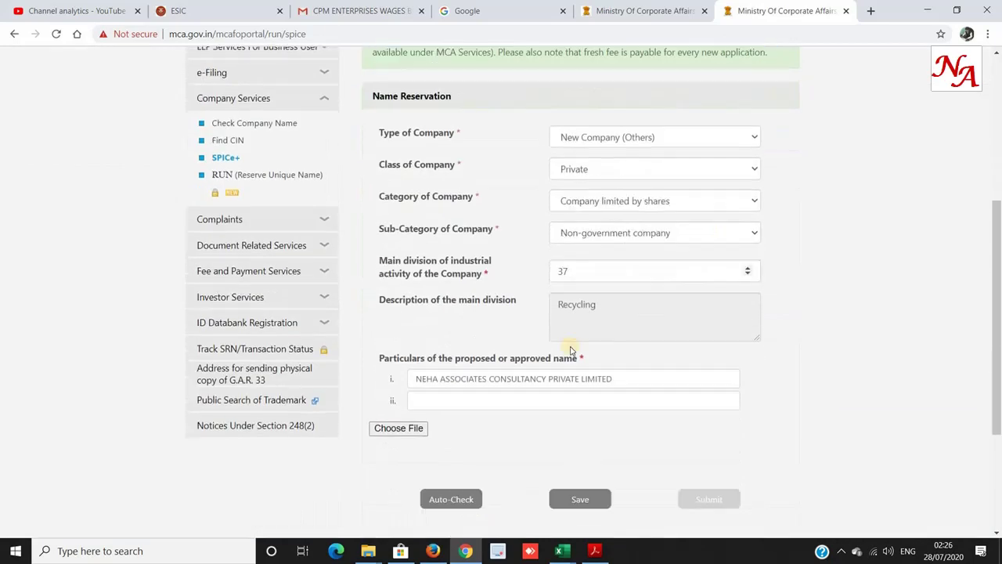
pyautogui.click(562, 302)
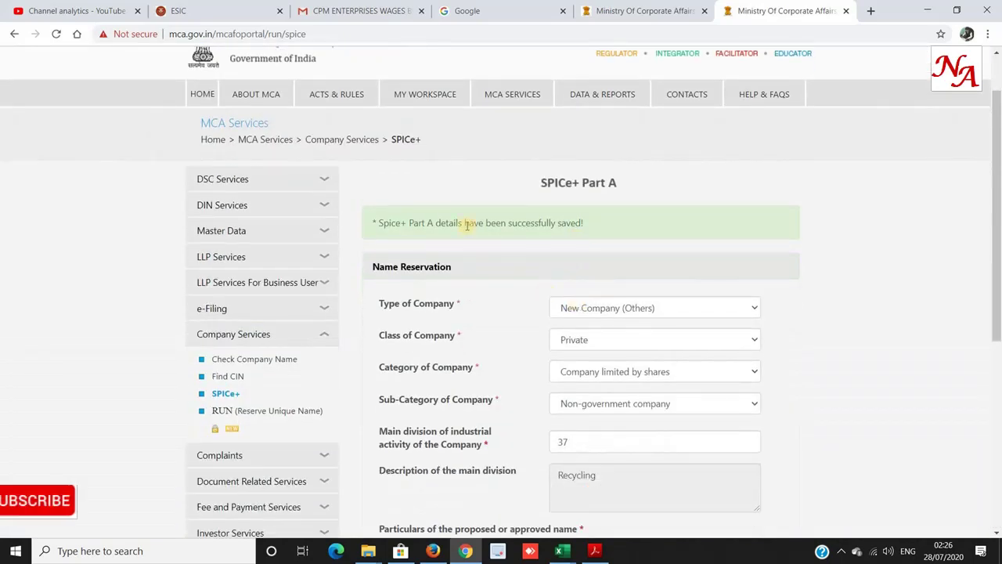
pyautogui.moveTo(379, 223); pyautogui.dragTo(609, 222)
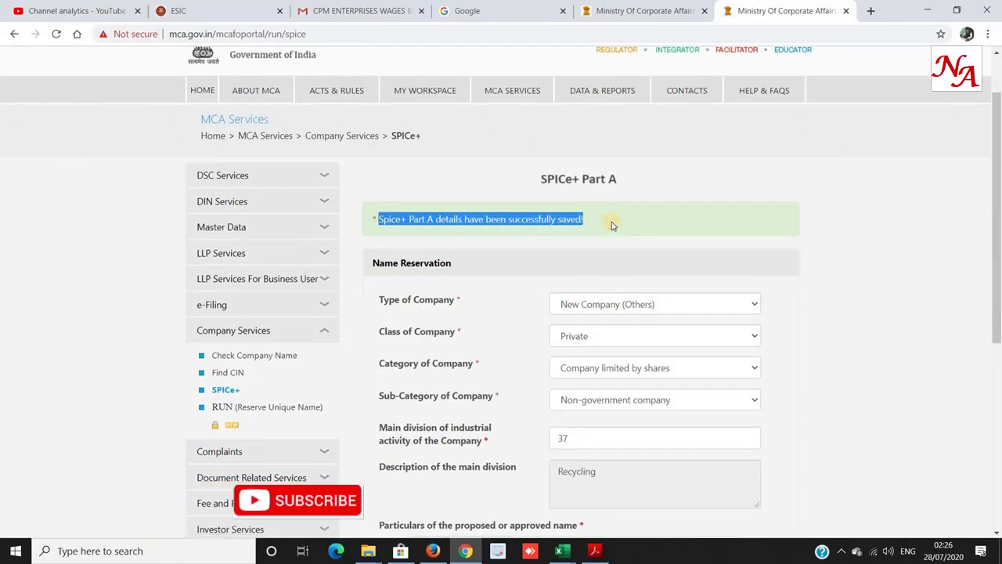
# Submit Part A choosing Proceed for Incorporation instead of name reservation only.
pyautogui.scroll(-4, 626, 313)
pyautogui.scroll(-1, 634, 326)
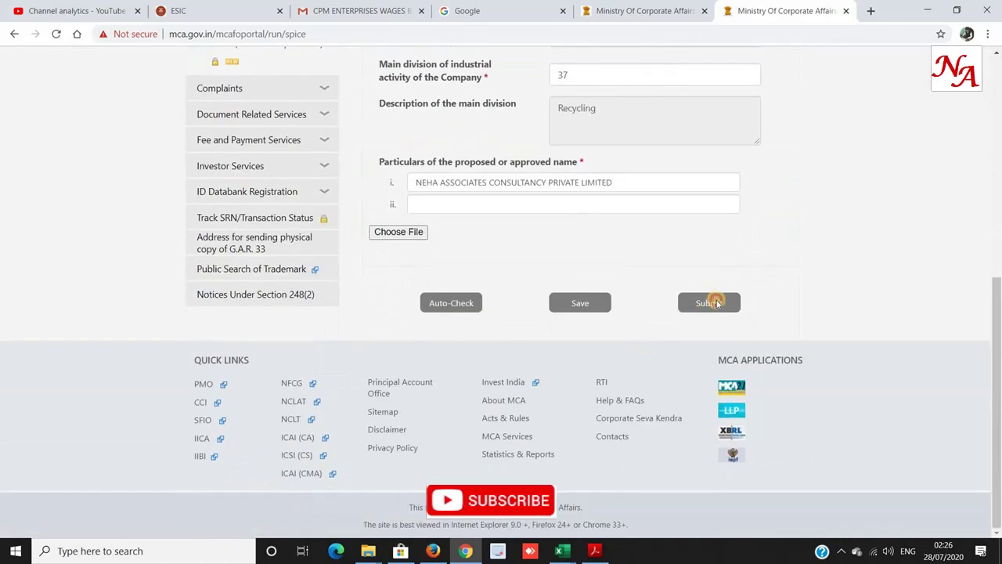
pyautogui.click(711, 297)
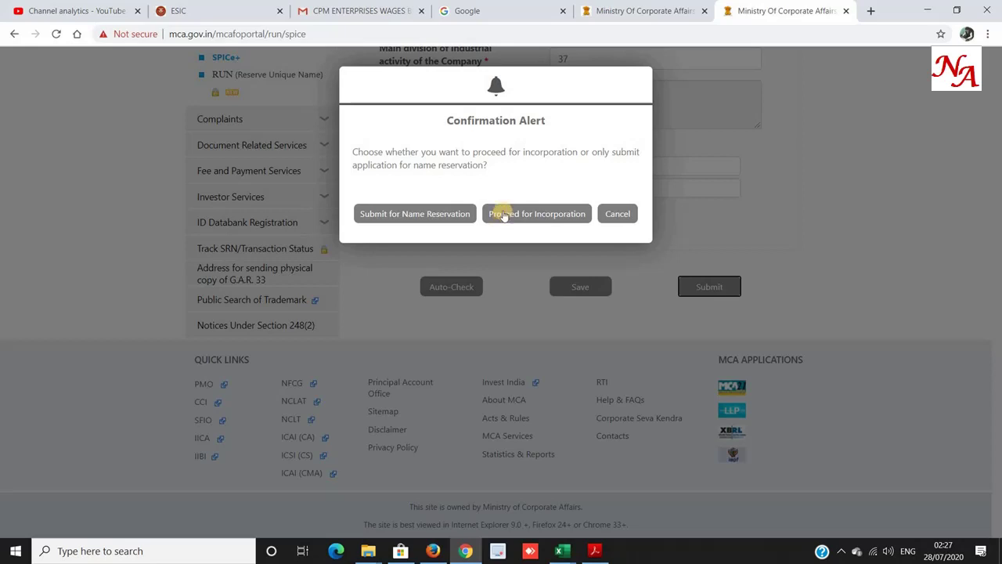
pyautogui.click(505, 217)
pyautogui.click(682, 287)
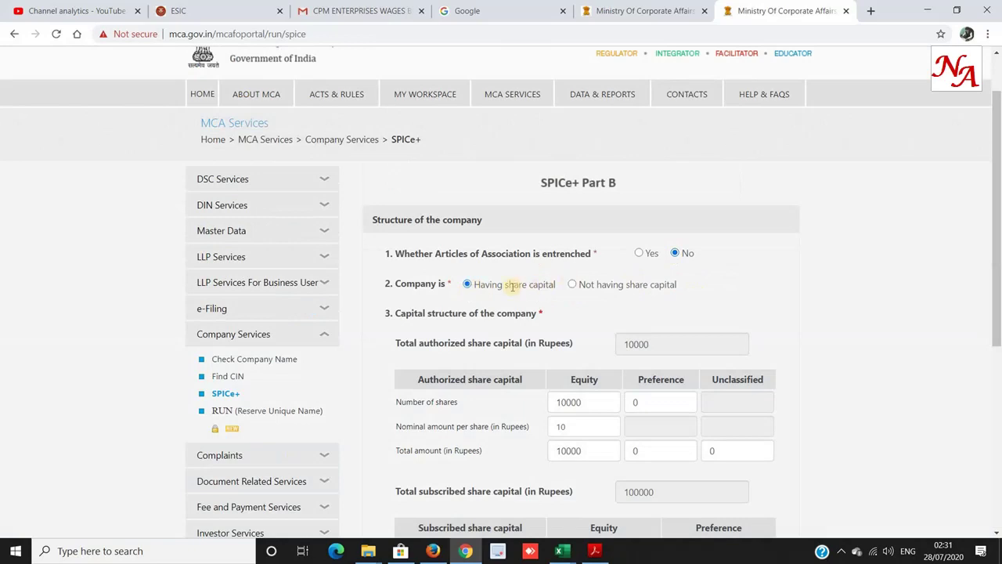
# Verify authorised capital: 10000 equity shares of ₹10, total ₹100000, no preference shares.
pyautogui.scroll(-2, 512, 286)
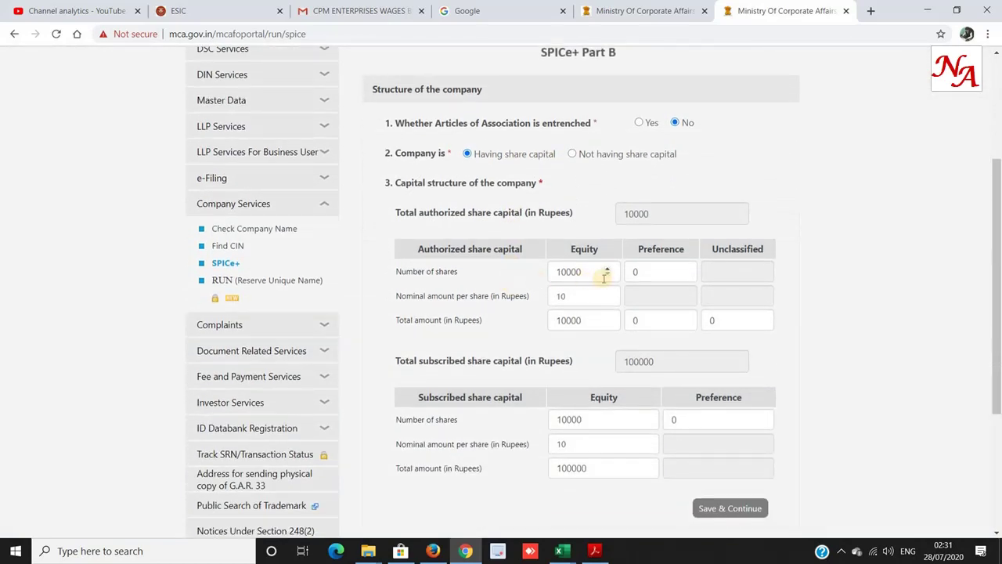
pyautogui.doubleClick(567, 269)
pyautogui.click(568, 266)
pyautogui.doubleClick(568, 268)
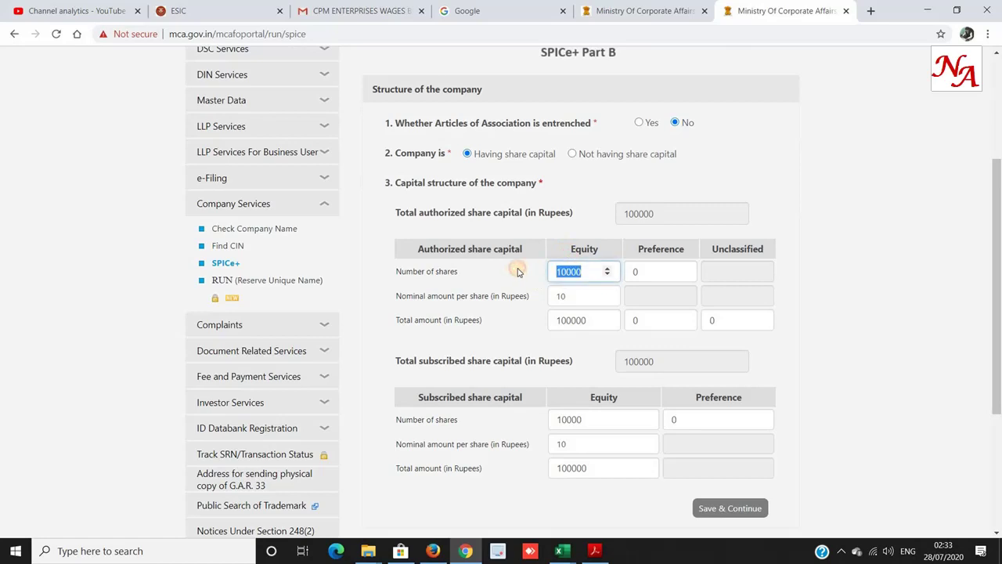
pyautogui.press('Tab')
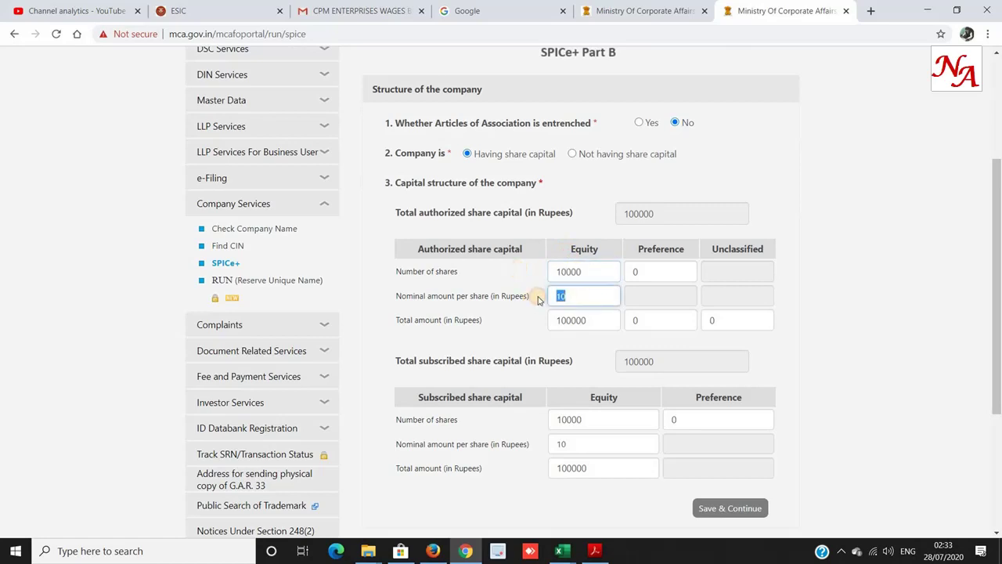
pyautogui.click(572, 295)
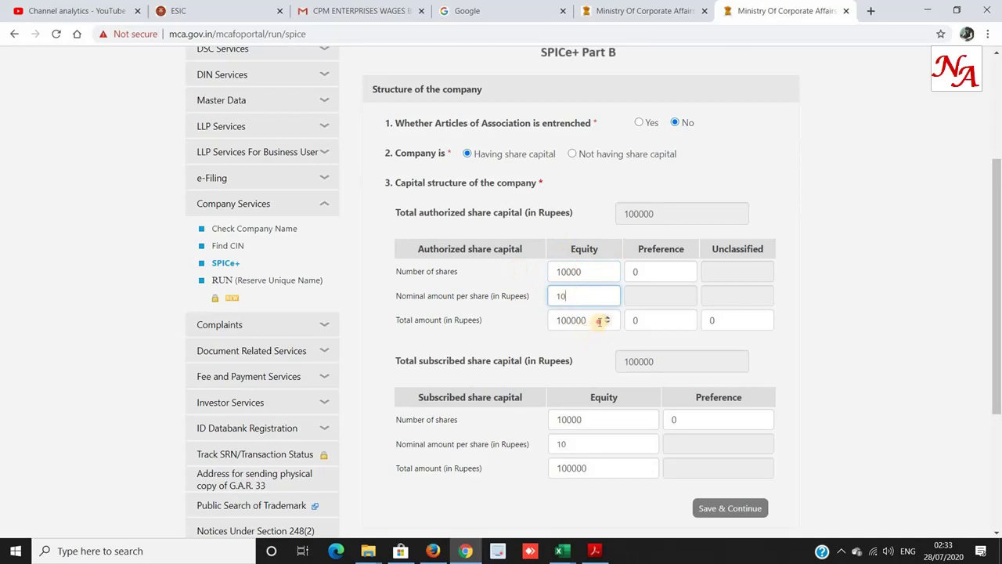
pyautogui.doubleClick(552, 320)
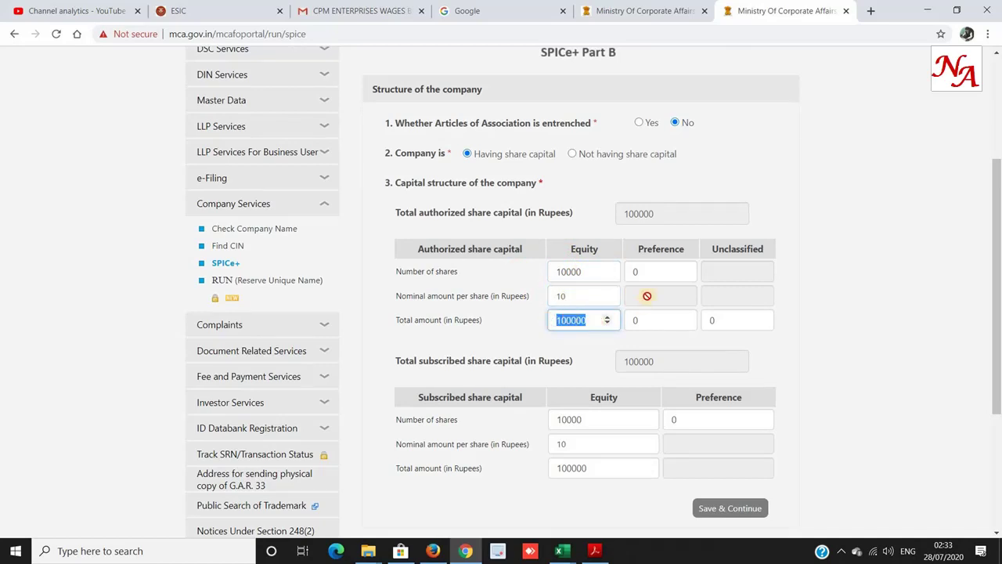
pyautogui.doubleClick(635, 270)
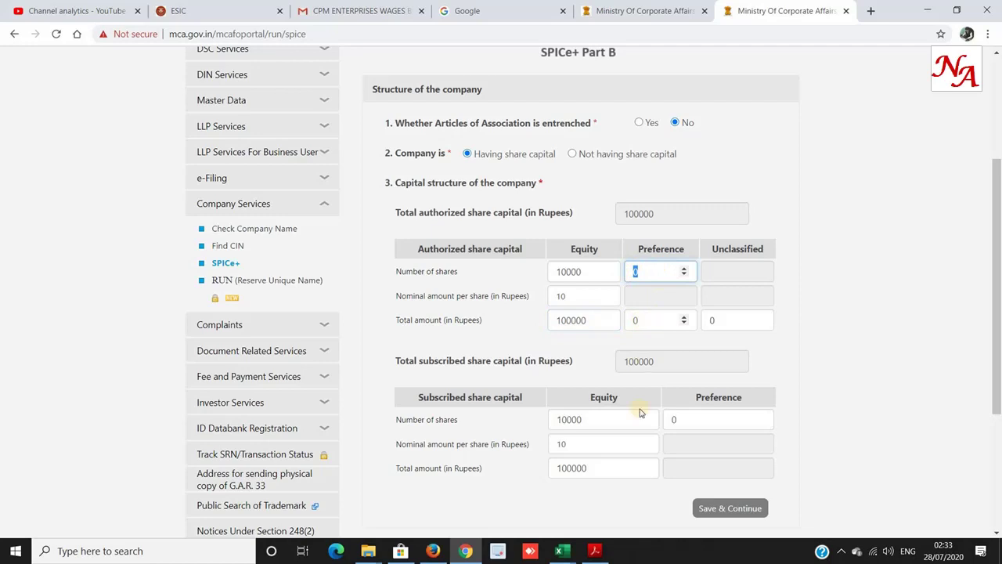
# Confirm subscribed capital of 10000 equity shares at ₹10 (₹100000) and save.
pyautogui.scroll(-2, 519, 421)
pyautogui.doubleClick(429, 267)
pyautogui.moveTo(495, 267); pyautogui.dragTo(509, 267)
pyautogui.doubleClick(562, 290)
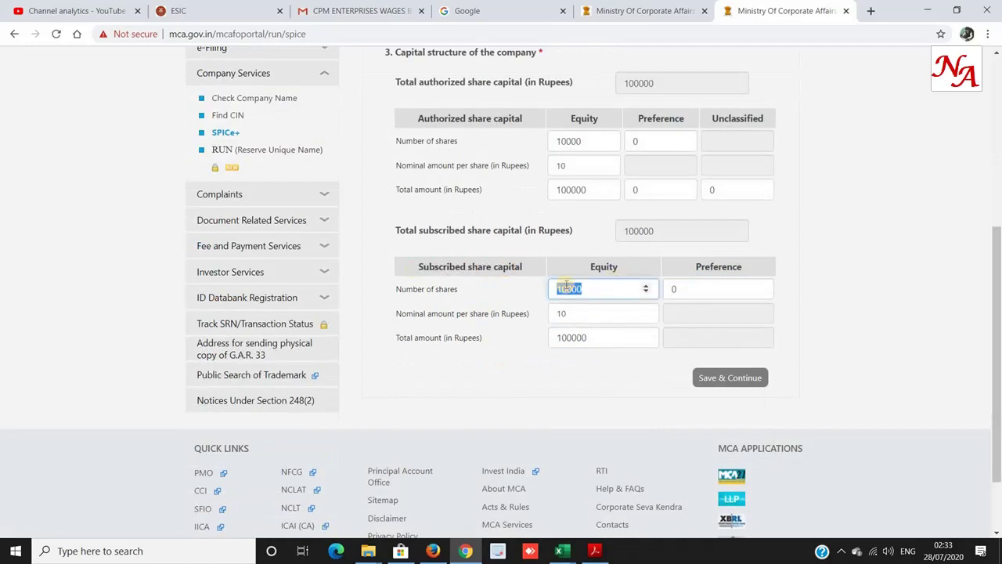
pyautogui.click(569, 309)
pyautogui.moveTo(600, 337); pyautogui.dragTo(539, 340)
pyautogui.moveTo(586, 313); pyautogui.dragTo(519, 310)
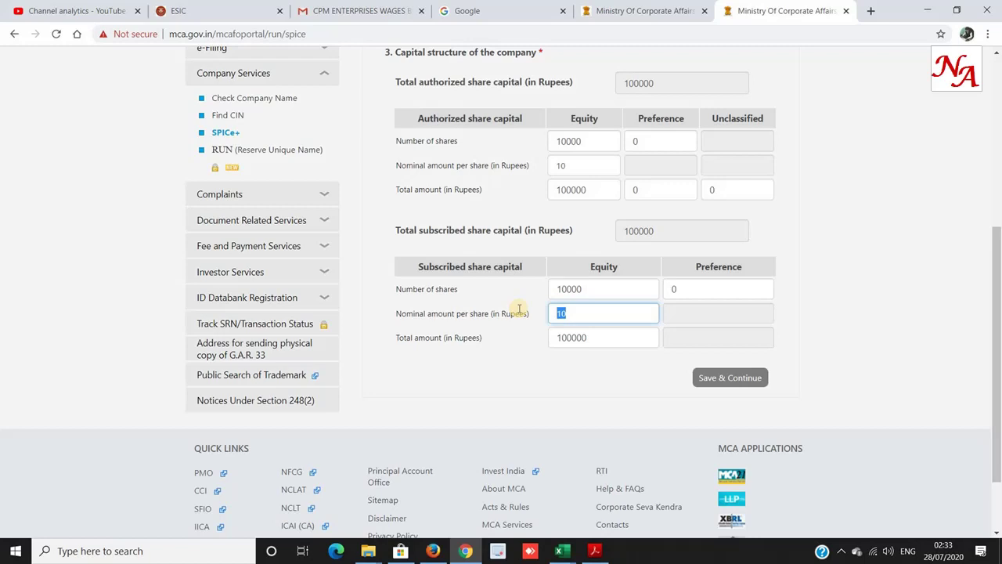
pyautogui.click(587, 286)
pyautogui.click(581, 317)
pyautogui.moveTo(588, 289); pyautogui.dragTo(530, 293)
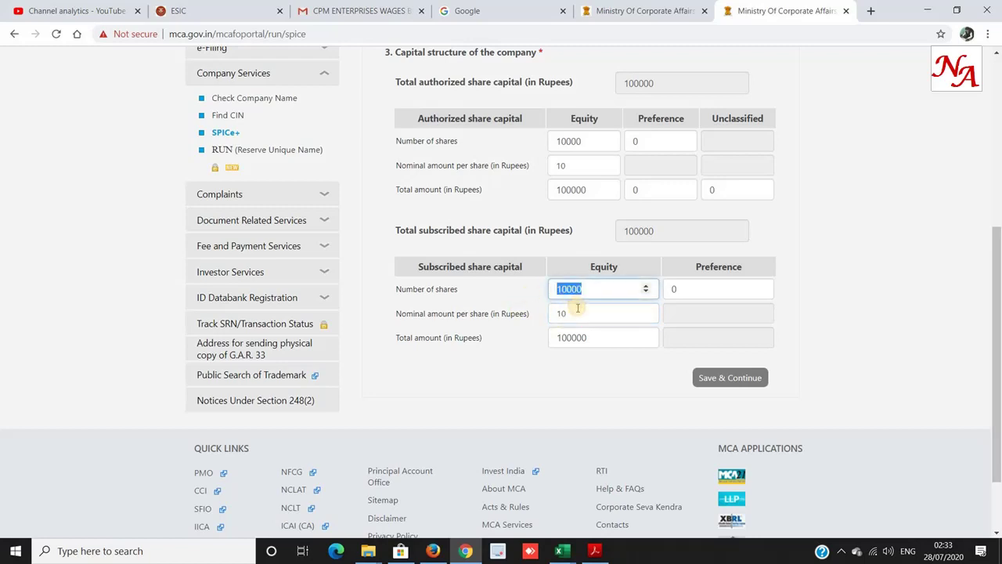
pyautogui.press('Tab')
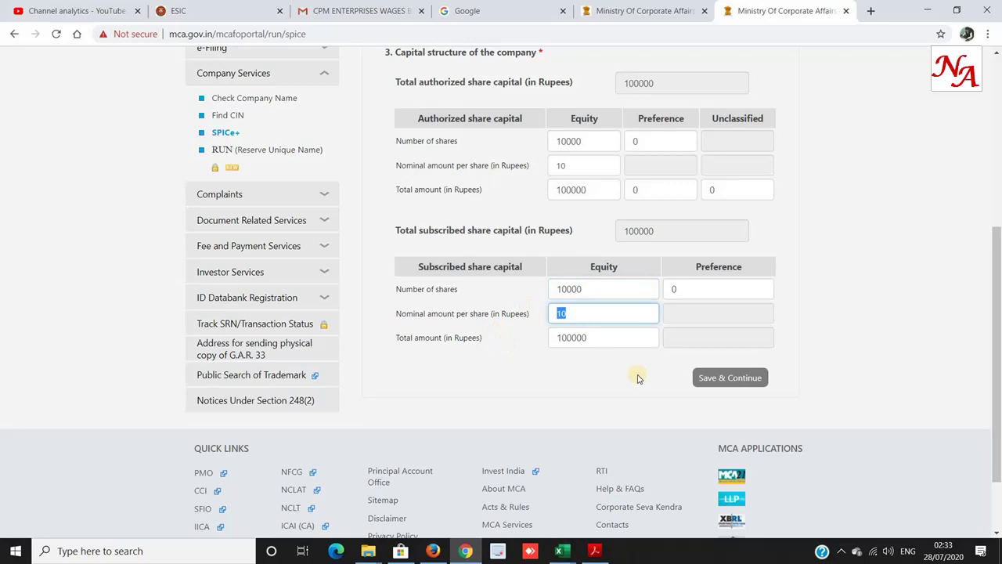
pyautogui.click(717, 379)
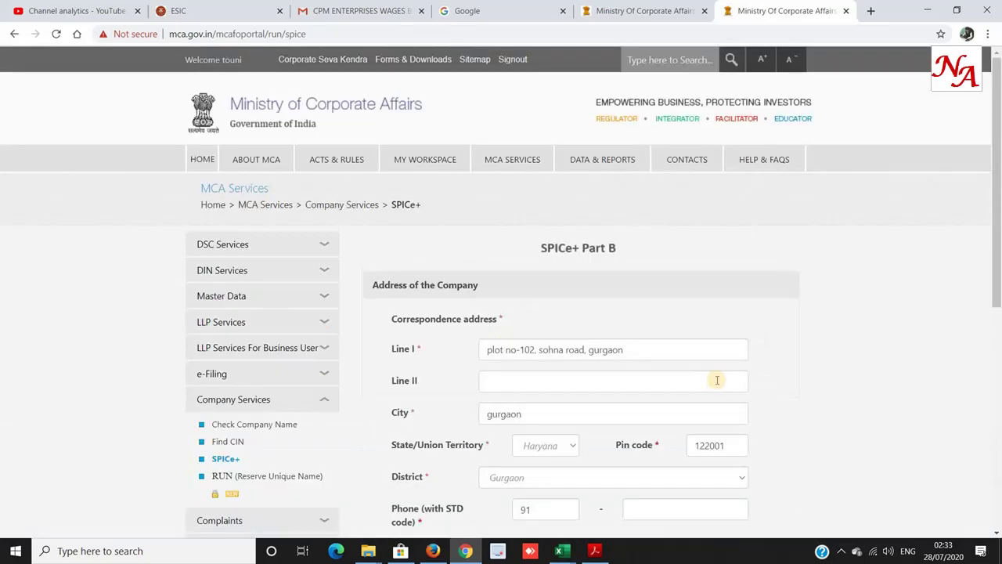
# Fill the company e-mail from a saved entry and confirm the correspondence address is the registered office.
pyautogui.scroll(-1, 644, 387)
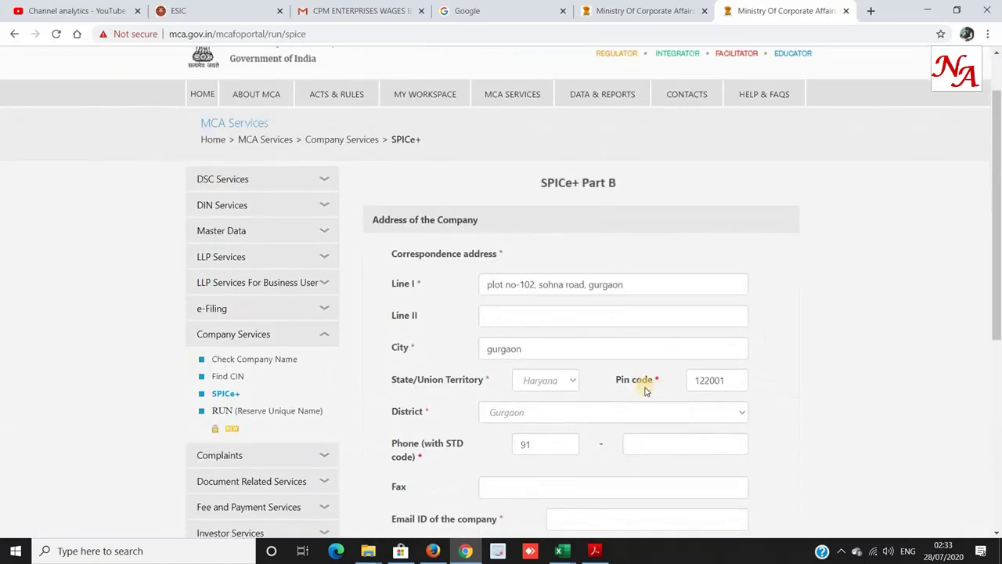
pyautogui.moveTo(627, 286); pyautogui.dragTo(442, 292)
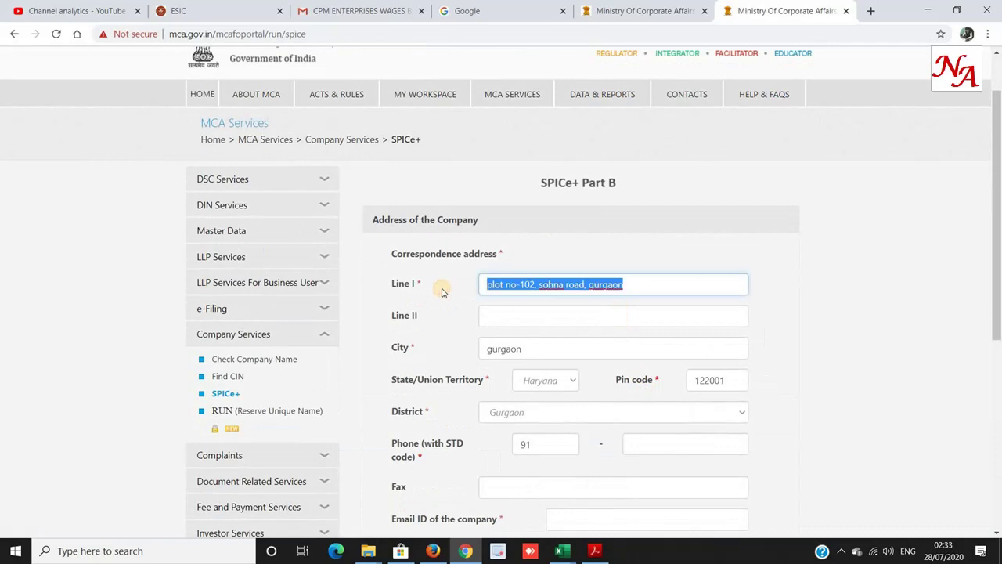
pyautogui.scroll(-1, 442, 291)
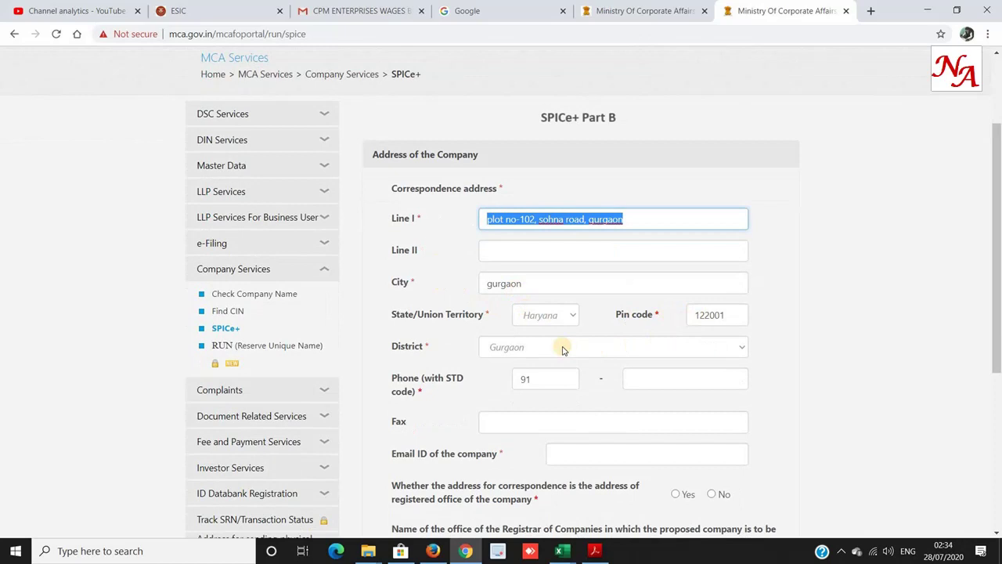
pyautogui.scroll(-2, 562, 350)
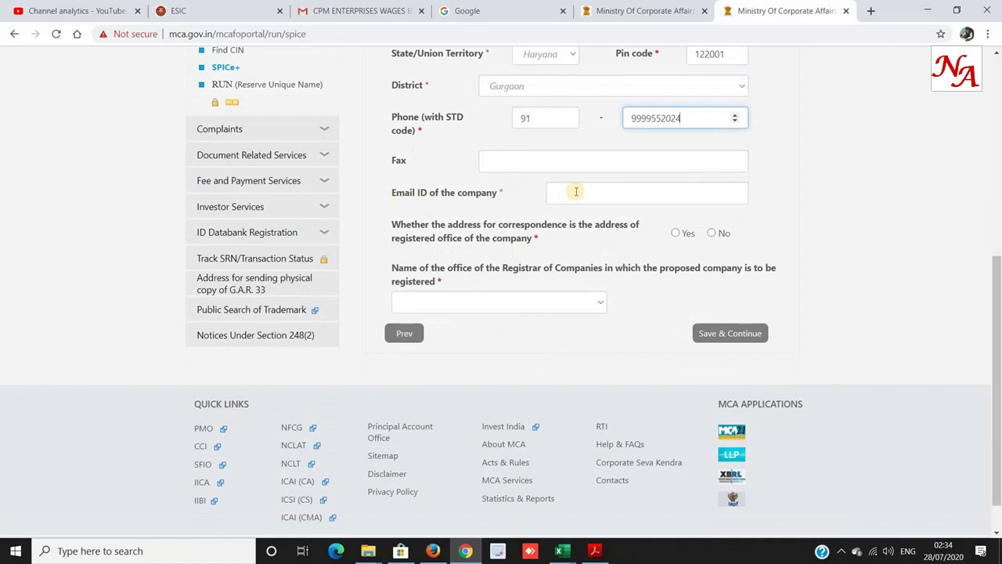
pyautogui.click(576, 192)
pyautogui.click(595, 221)
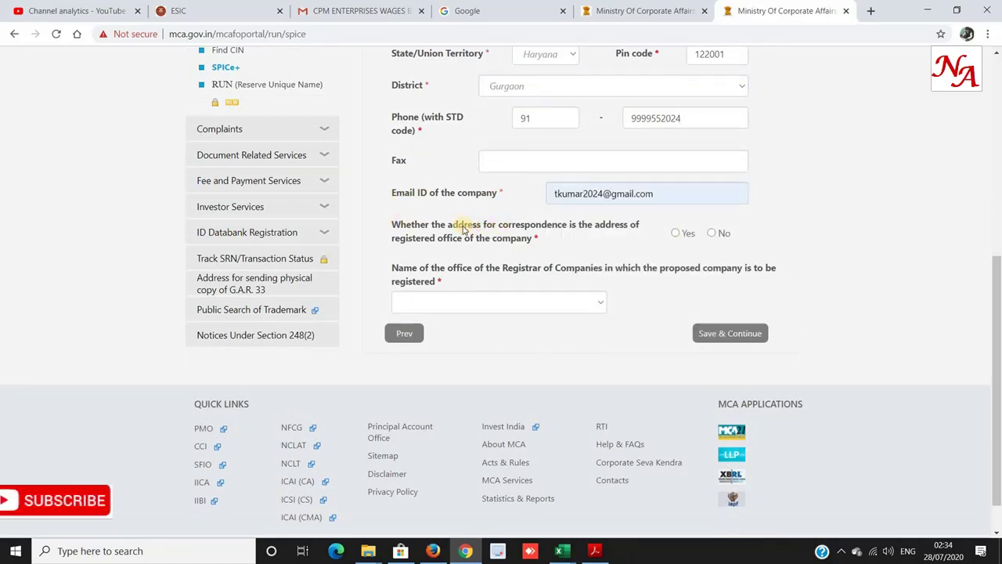
pyautogui.click(675, 233)
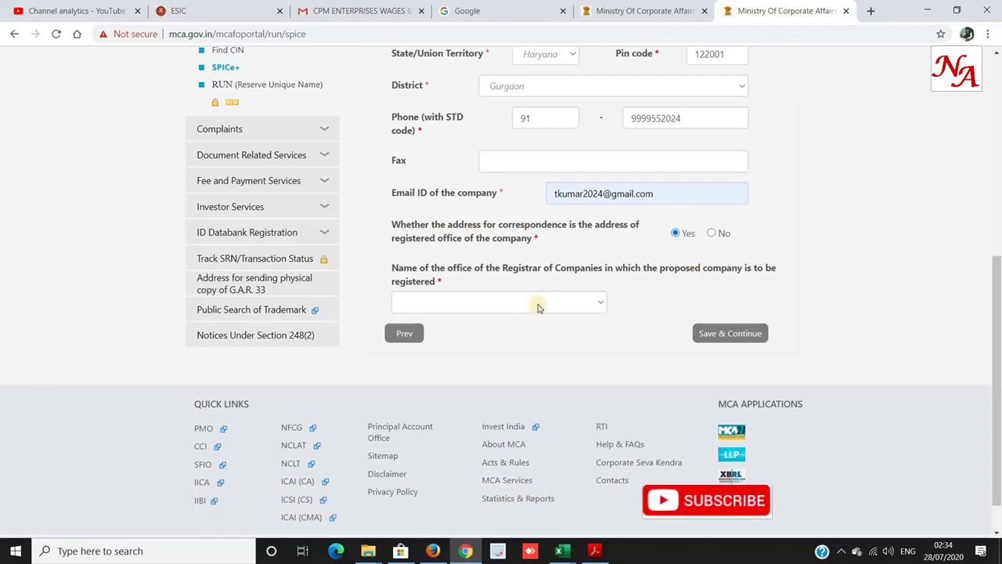
# Choose Registrar of Companies, NCT of Delhi and Haryana, and save the address details.
pyautogui.scroll(1, 517, 208)
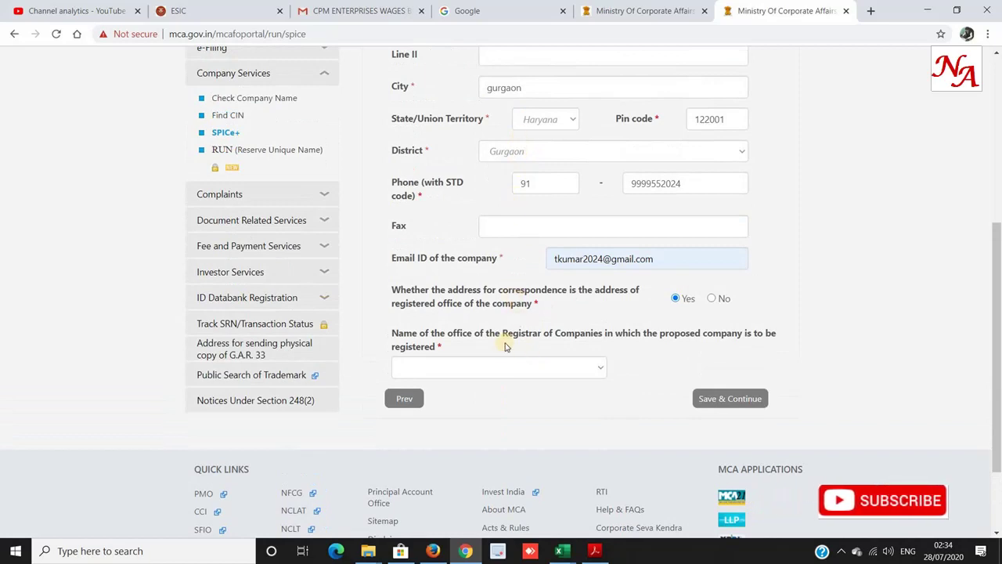
pyautogui.moveTo(425, 332); pyautogui.dragTo(561, 329)
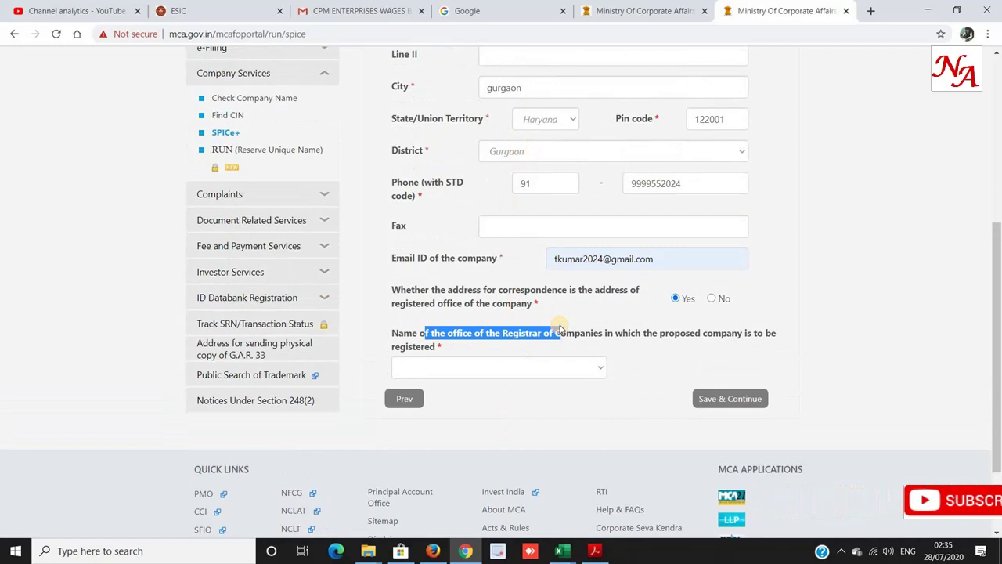
pyautogui.click(566, 369)
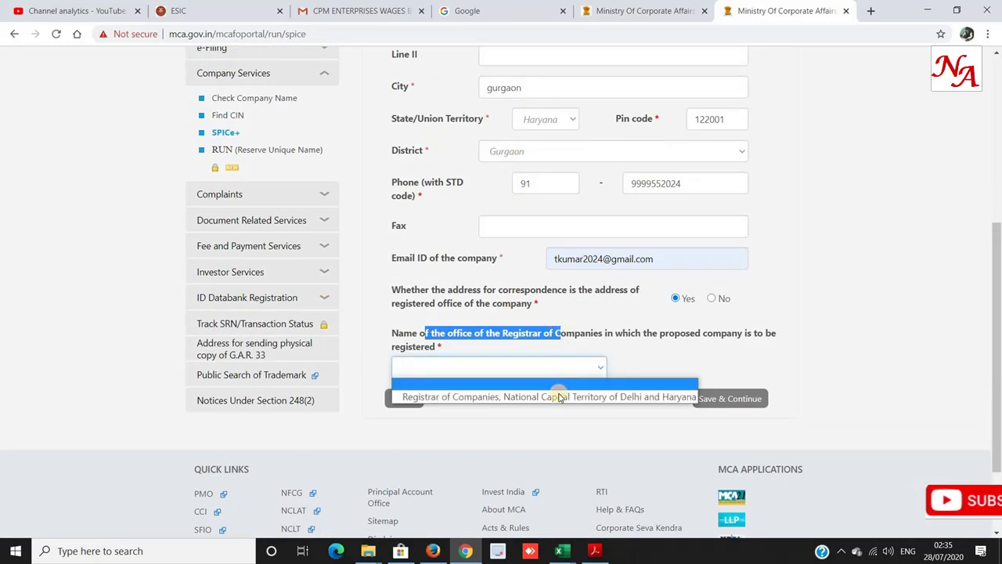
pyautogui.click(559, 396)
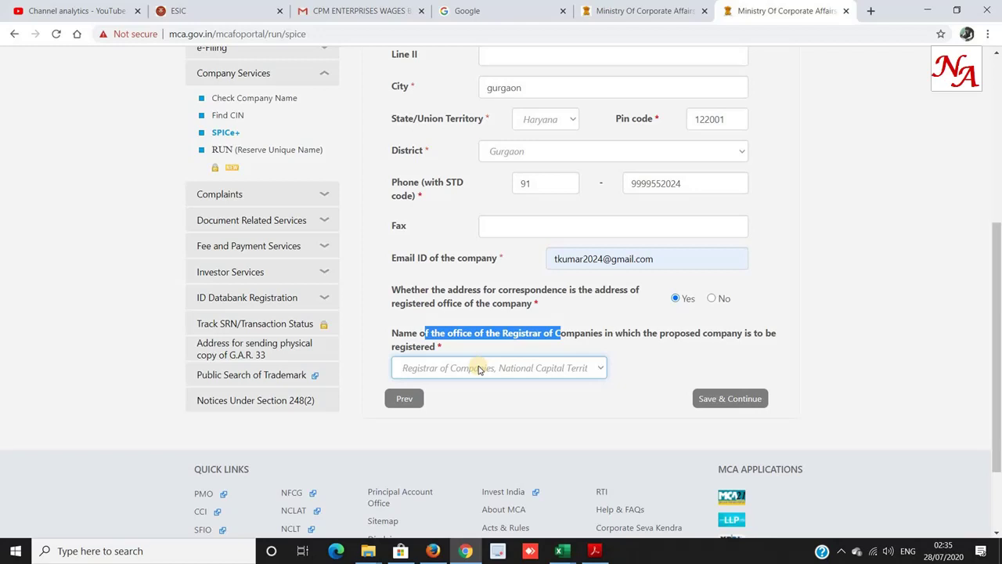
pyautogui.click(480, 368)
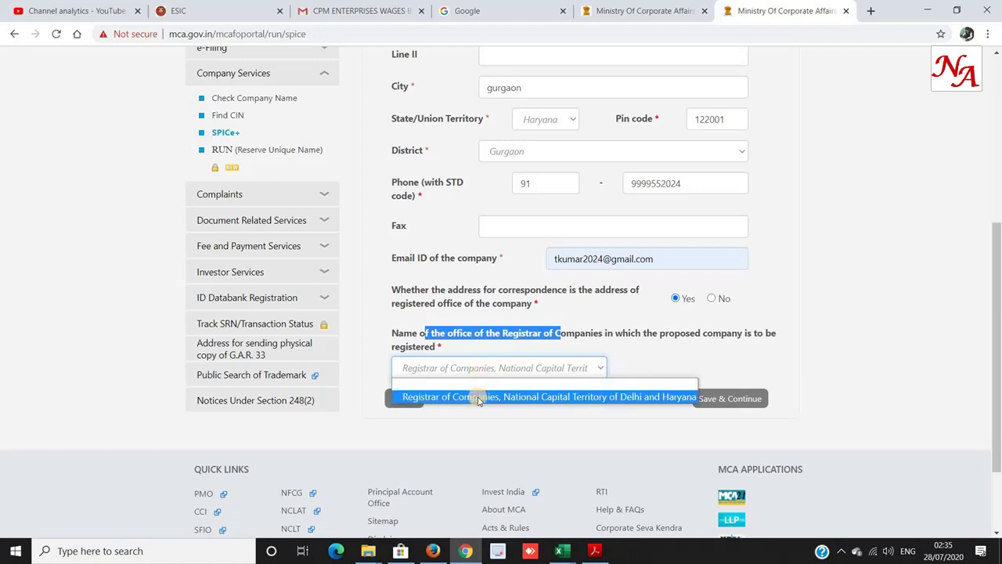
pyautogui.click(479, 397)
pyautogui.click(730, 397)
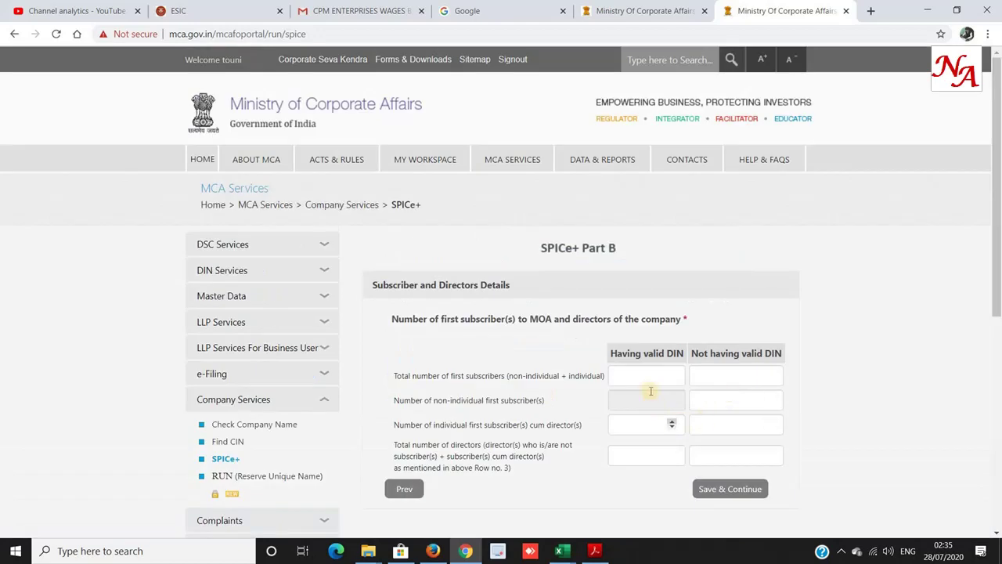
# Enter 0 subscribers holding a DIN and 2 subscribers without DIN.
pyautogui.click(648, 376)
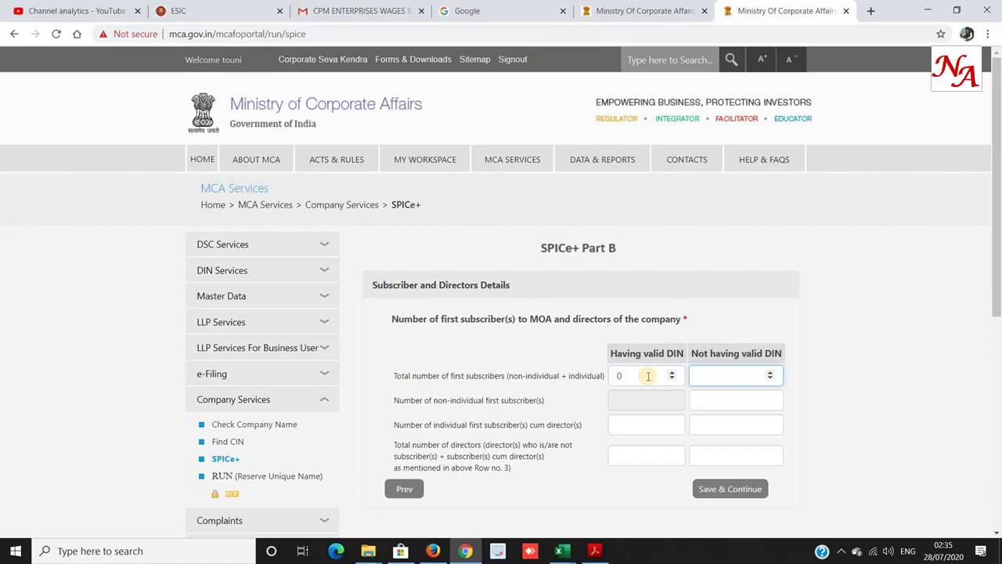
pyautogui.doubleClick(649, 376)
pyautogui.write('1')
pyautogui.press('Tab')
pyautogui.write('1')
pyautogui.doubleClick(648, 376)
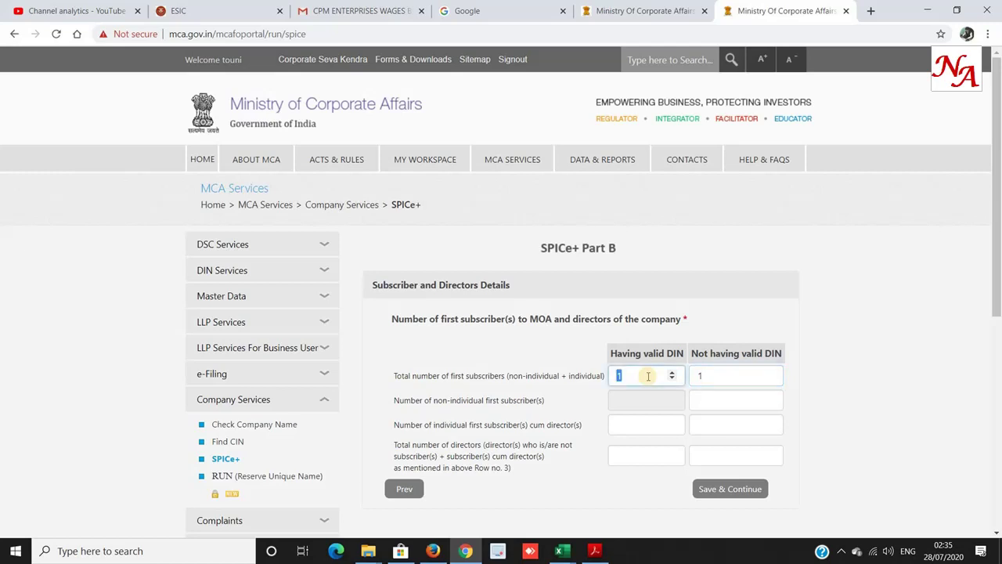
pyautogui.write('0')
pyautogui.press('Tab')
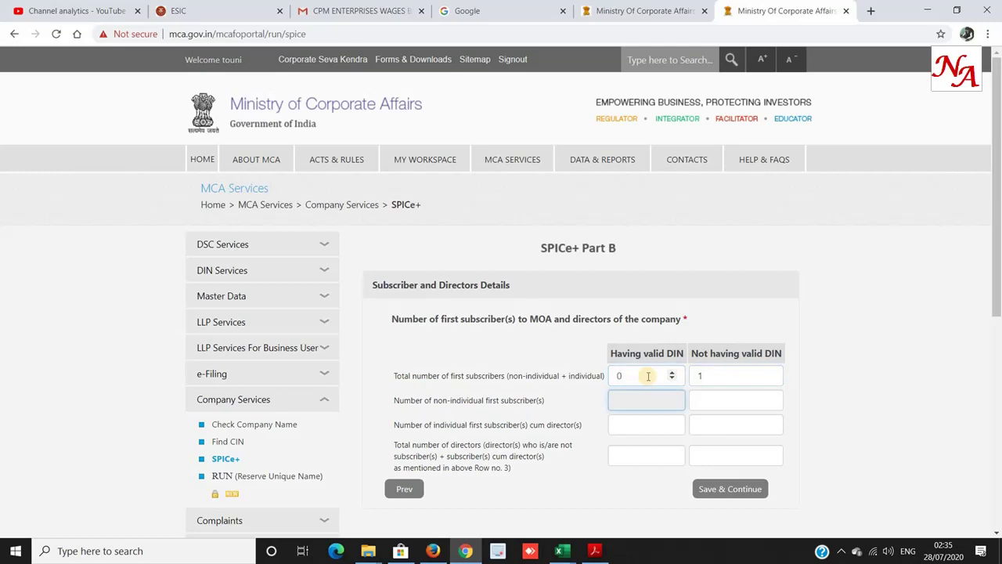
pyautogui.hotkey('shift', 'Tab')
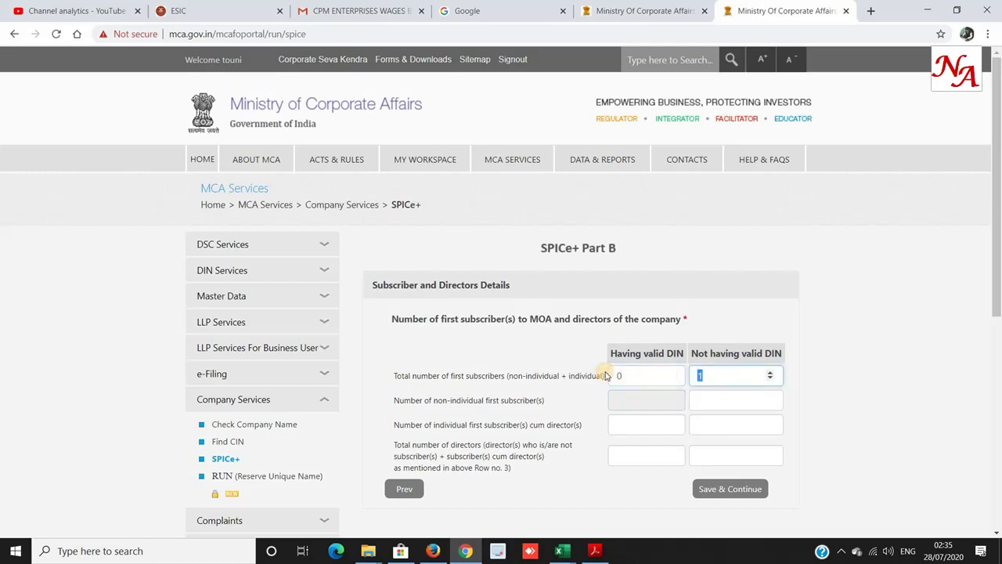
pyautogui.write('2')
pyautogui.press('Tab')
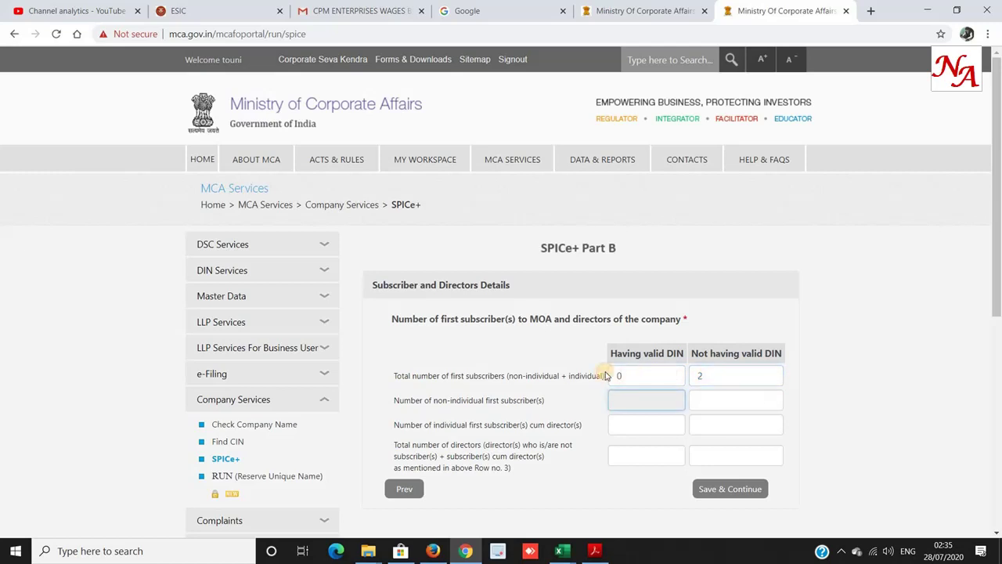
# Enter 0 non-individual subscribers, 0/2 subscriber-cum-directors and 0/2 directors, then save.
pyautogui.moveTo(439, 404); pyautogui.dragTo(526, 400)
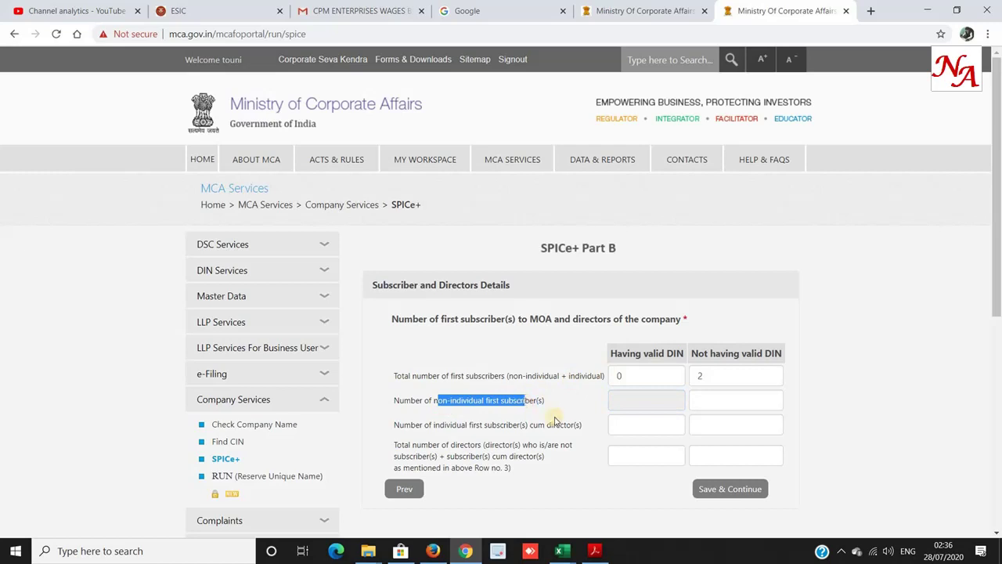
pyautogui.click(725, 402)
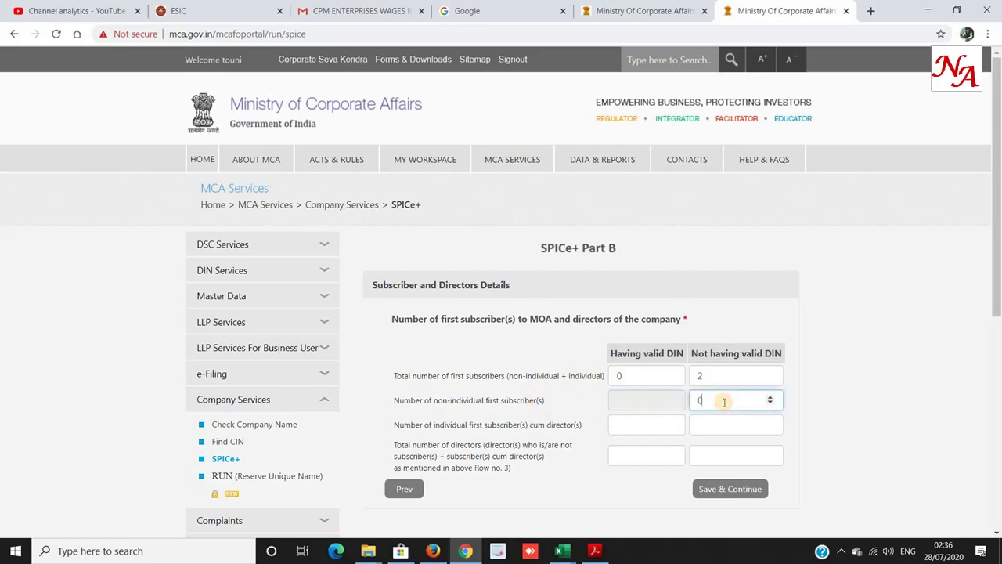
pyautogui.press('Tab')
pyautogui.press('Tab')
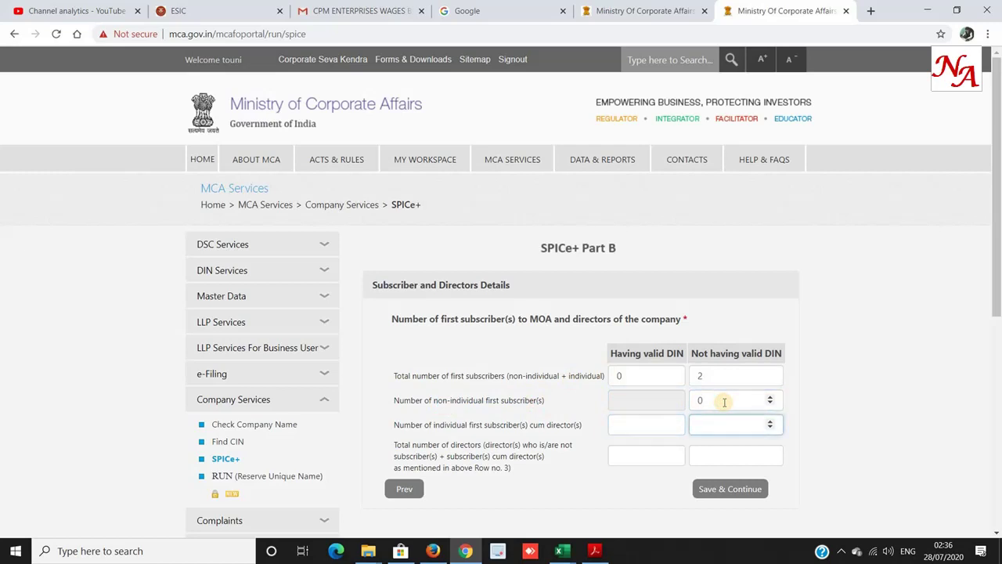
pyautogui.hotkey('shift', 'Tab')
pyautogui.write('0')
pyautogui.press('Tab')
pyautogui.write('2')
pyautogui.press('Tab')
pyautogui.write('0')
pyautogui.press('Tab')
pyautogui.write('2')
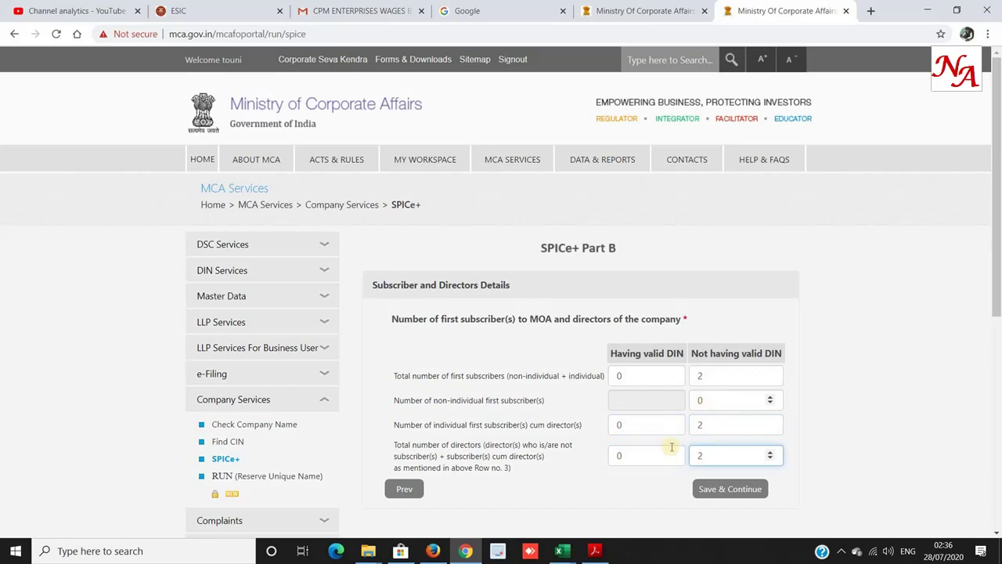
pyautogui.scroll(-1, 626, 446)
pyautogui.click(709, 429)
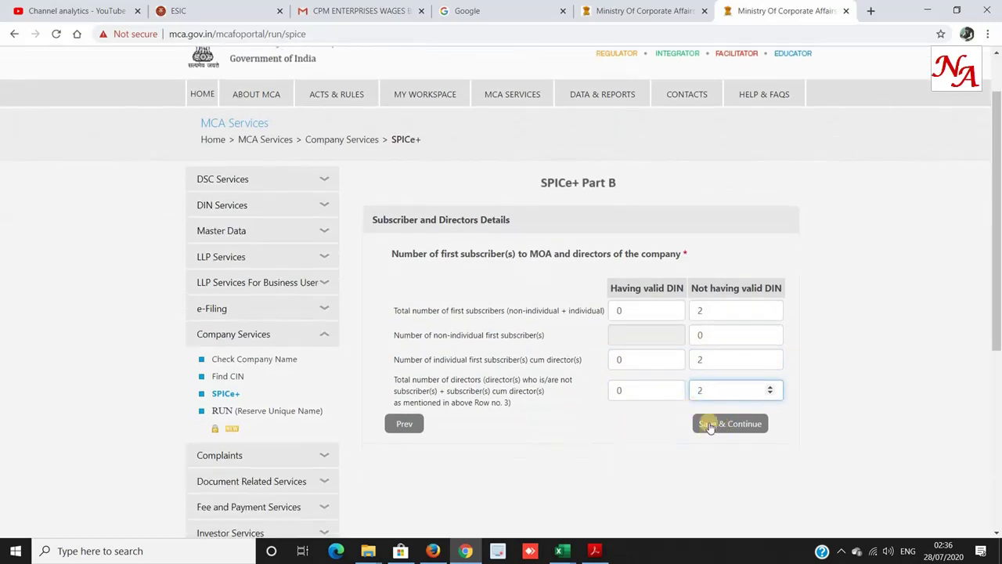
pyautogui.click(726, 424)
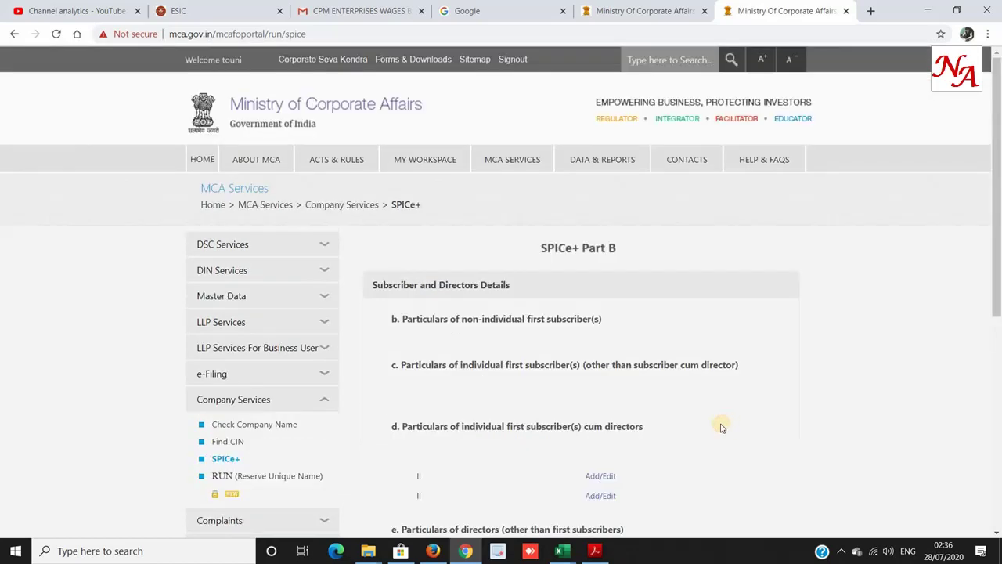
# Open the first subscriber-cum-director's particulars and enter the director's and father's names.
pyautogui.scroll(-1, 716, 427)
pyautogui.click(593, 345)
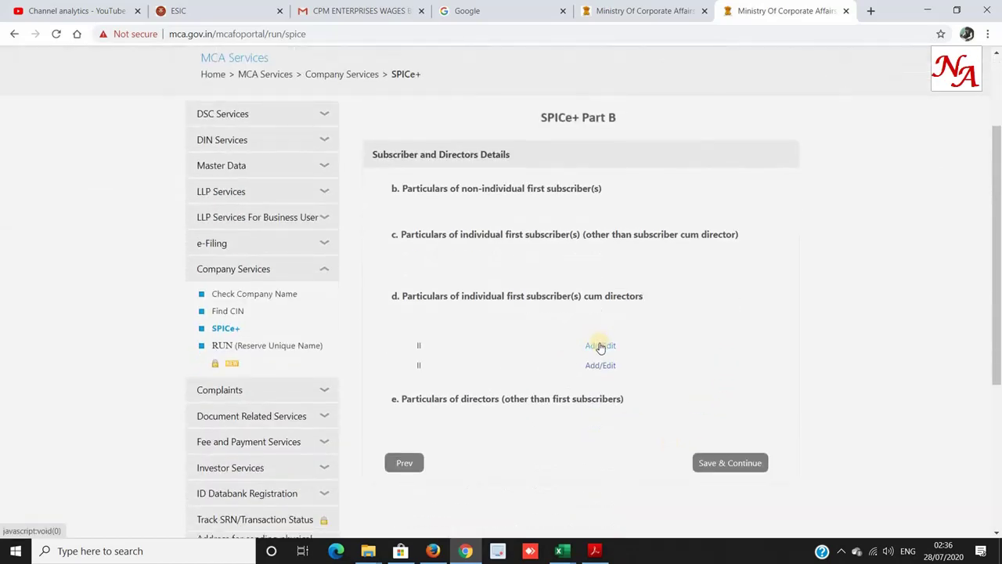
pyautogui.click(601, 346)
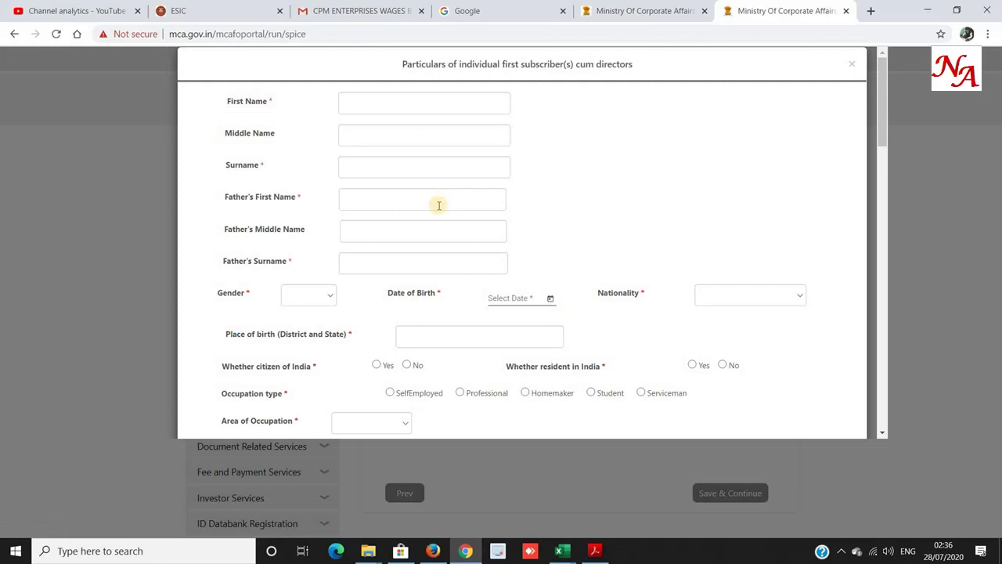
pyautogui.click(400, 105)
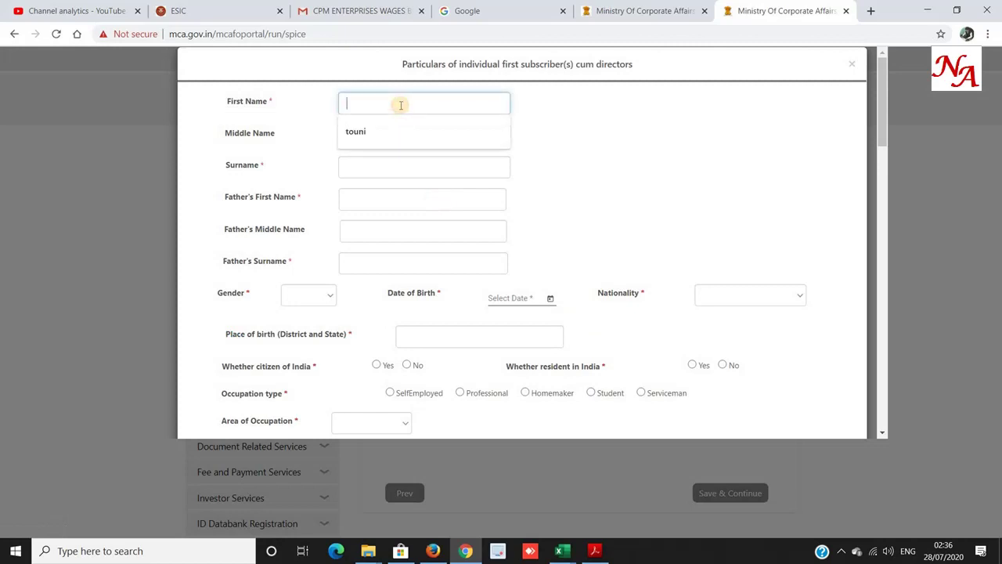
pyautogui.press('Tab')
pyautogui.press('Tab')
pyautogui.press('Tab')
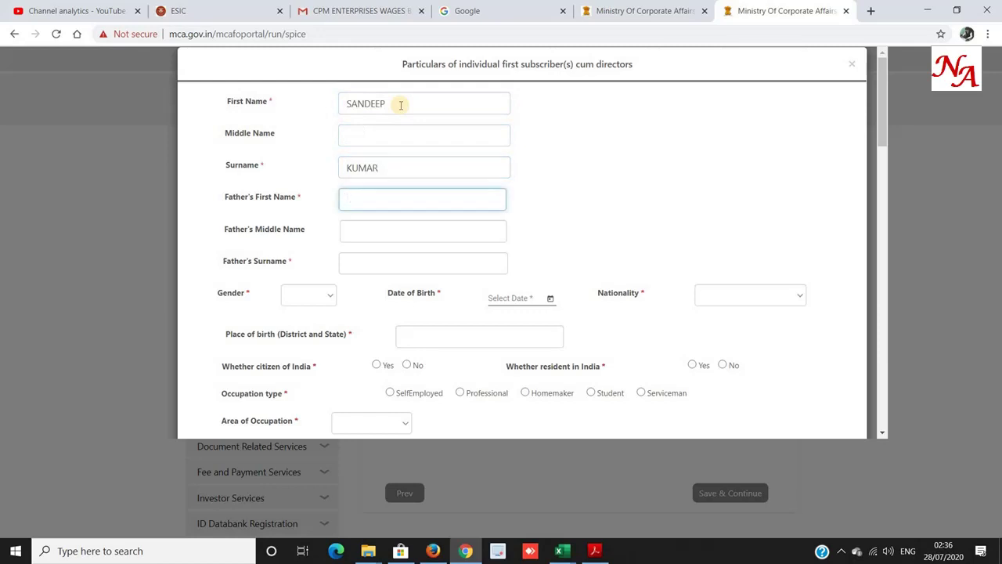
pyautogui.press('Tab')
pyautogui.press('Tab')
# Set gender to MALE, nationality to INDIA and date of birth to 01/01/1980.
pyautogui.press('Tab')
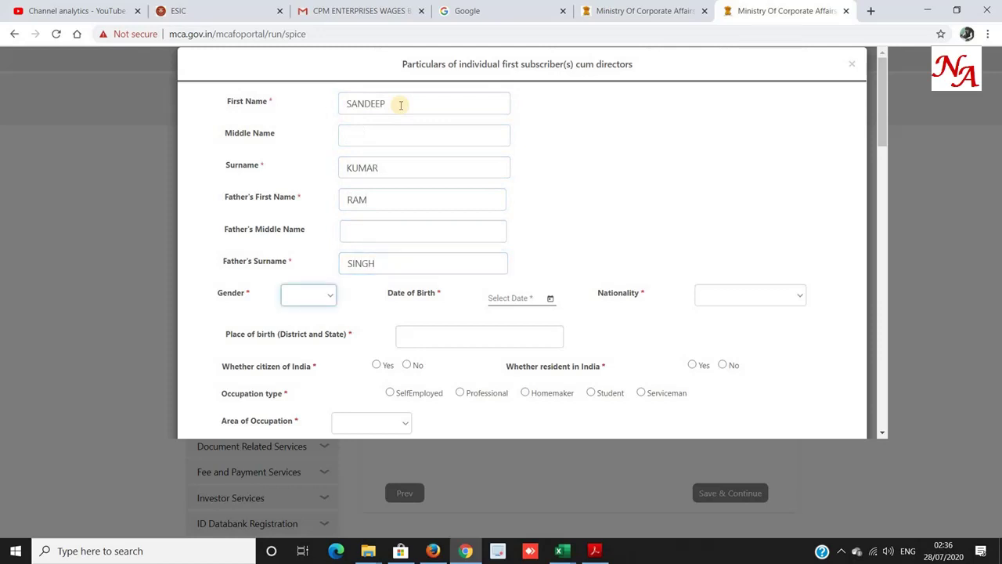
pyautogui.press('m')
pyautogui.press('Tab')
pyautogui.write('01/01')
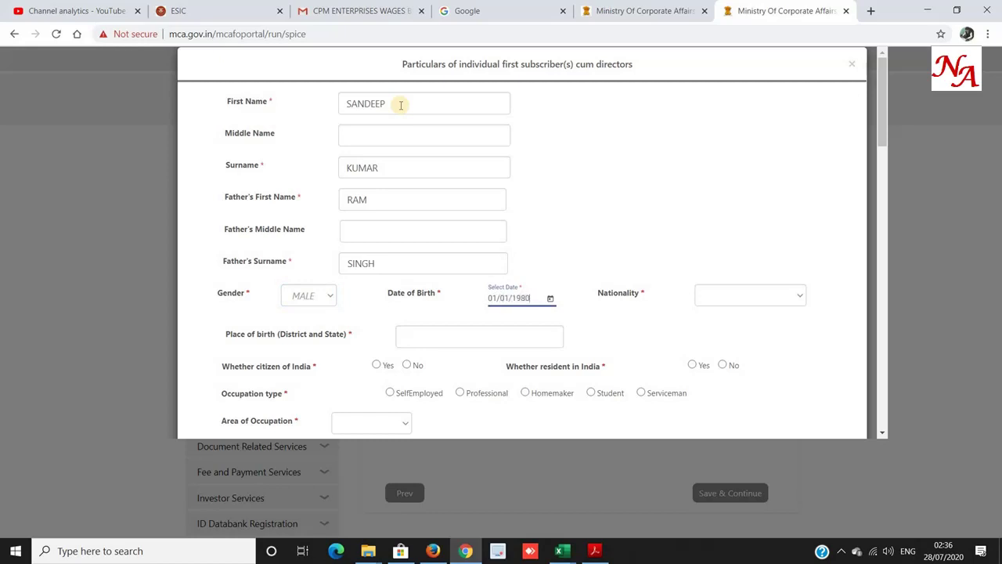
pyautogui.press('Tab')
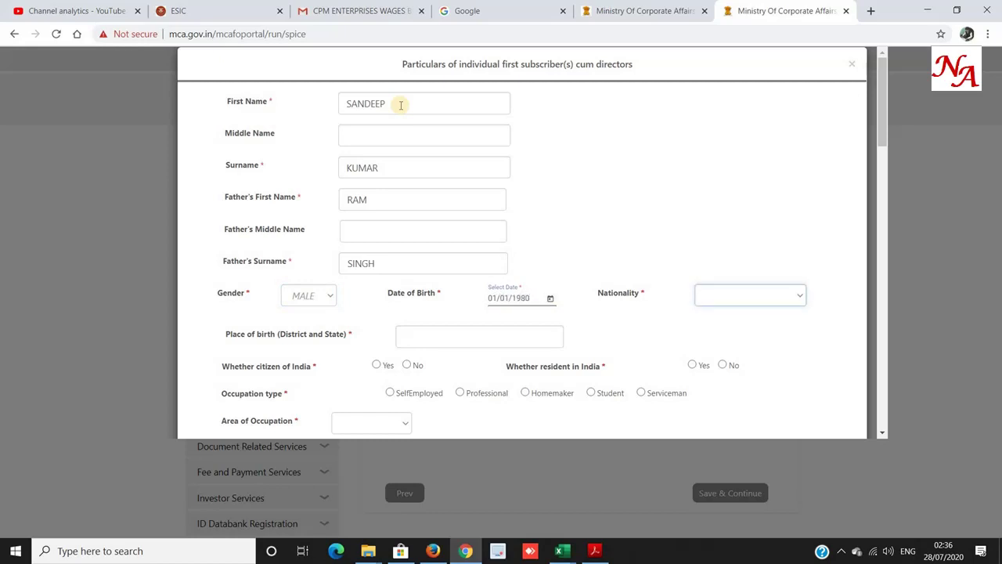
pyautogui.click(736, 296)
pyautogui.write('india')
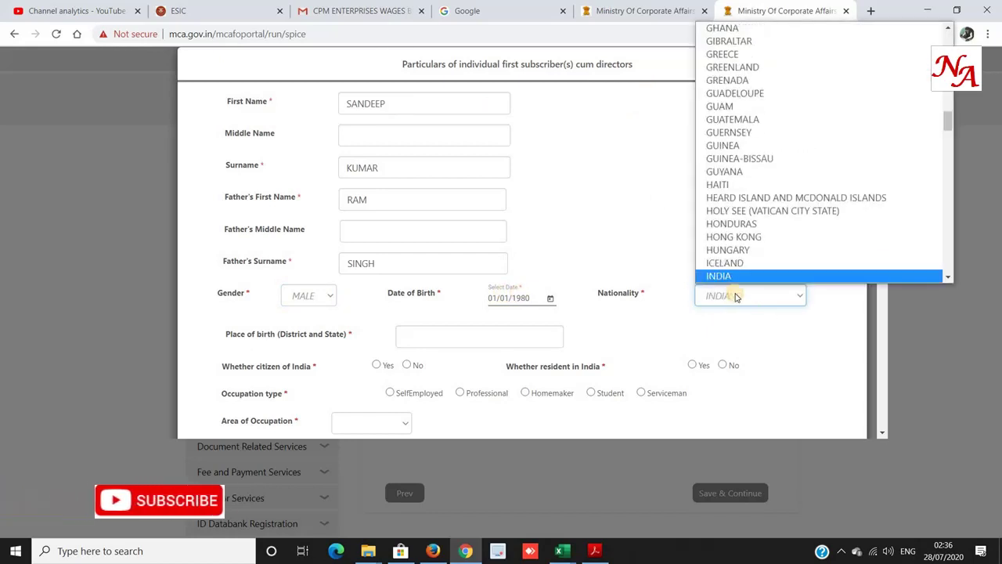
pyautogui.press('Return')
pyautogui.click(550, 301)
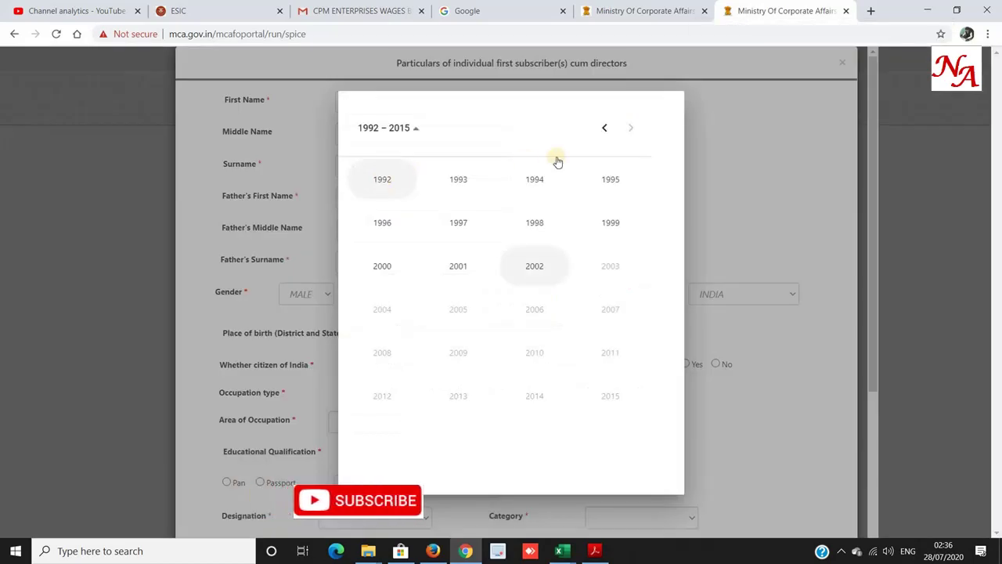
pyautogui.click(607, 127)
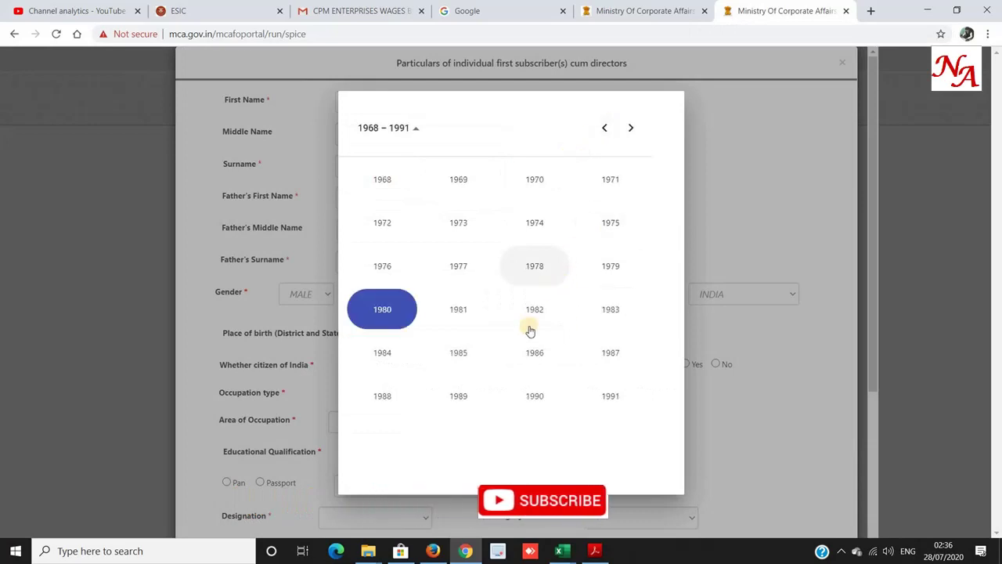
pyautogui.click(384, 307)
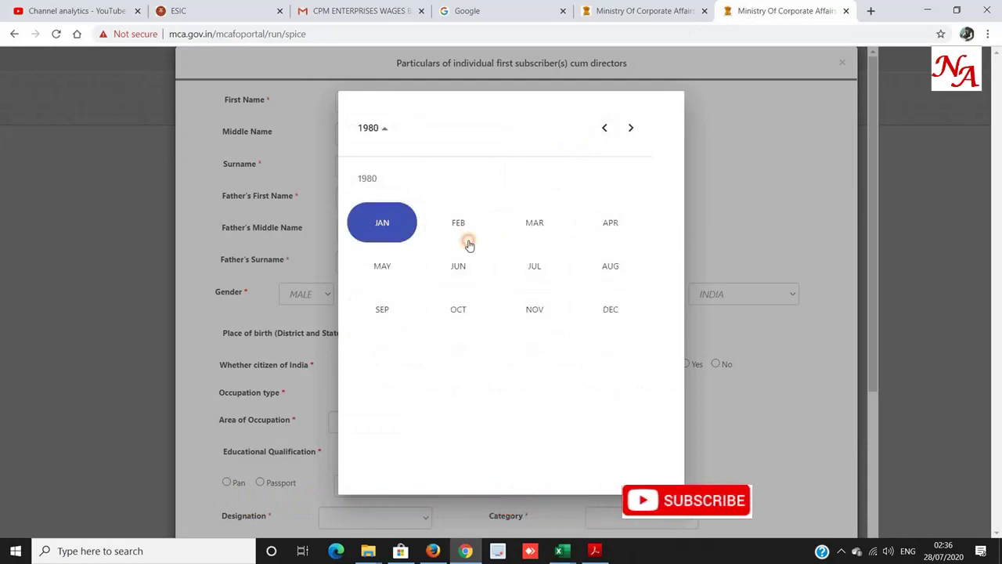
pyautogui.click(387, 229)
pyautogui.click(482, 348)
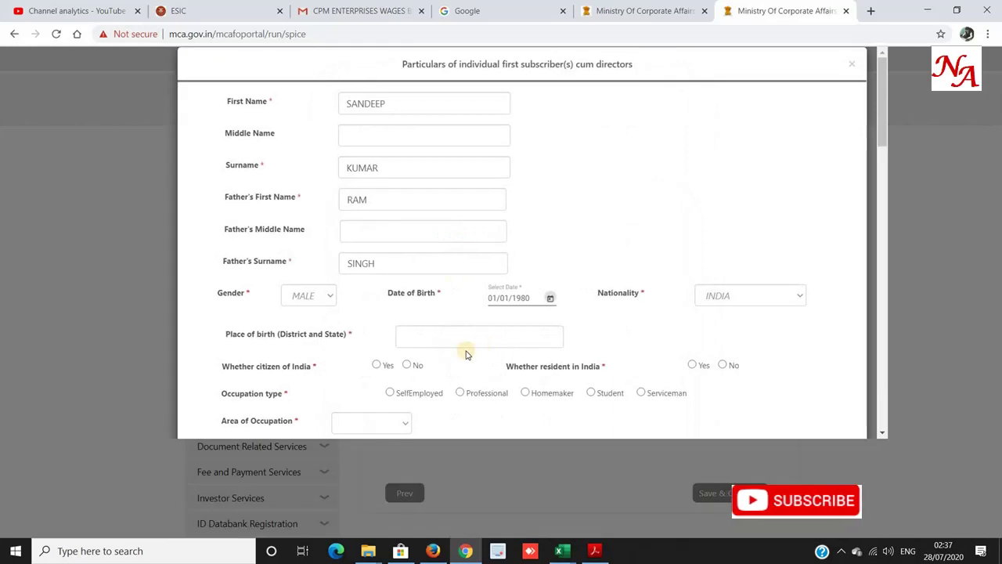
# Enter GURGAON as place of birth and mark the director a citizen of India.
pyautogui.click(441, 338)
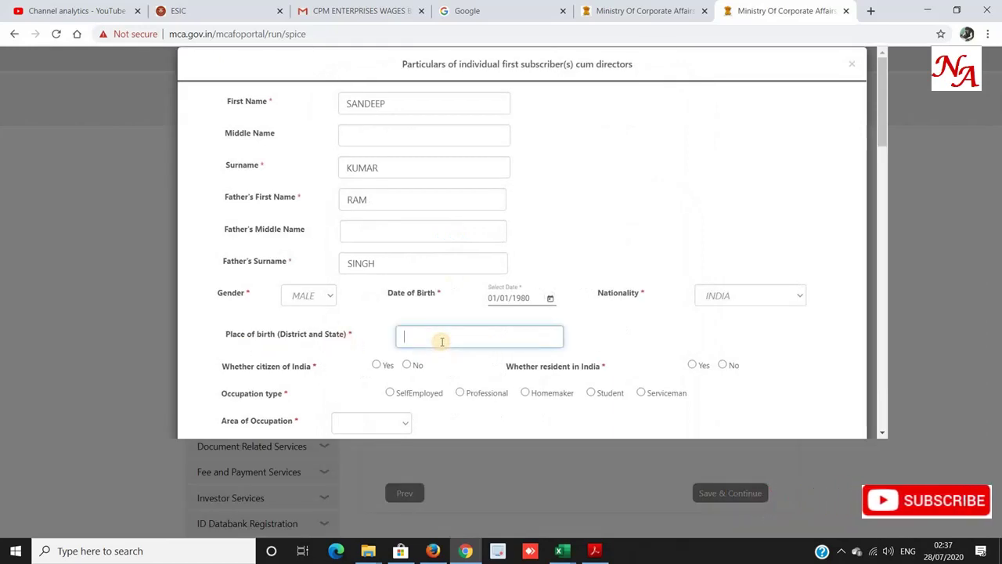
pyautogui.write('GURGAON')
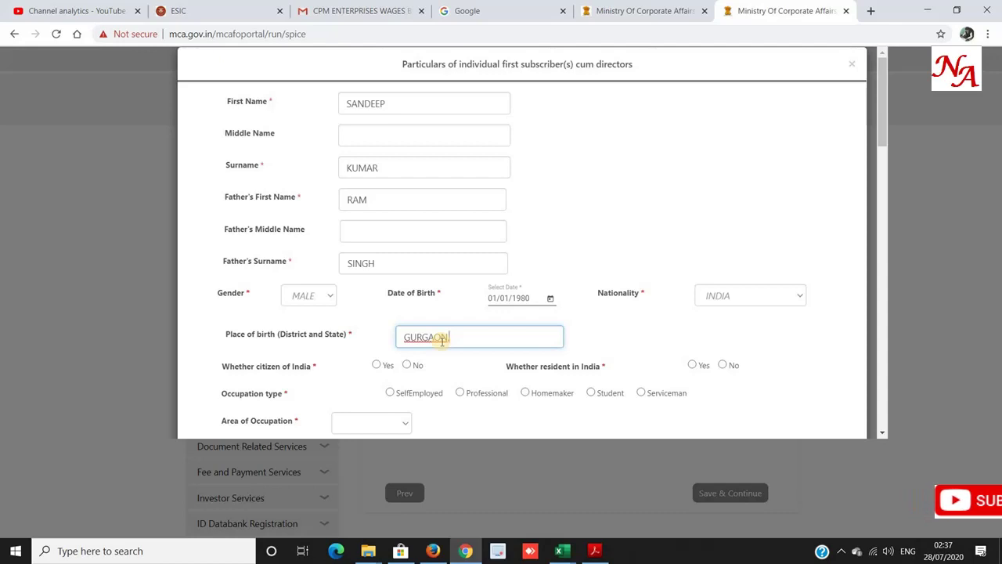
pyautogui.write('HARYA')
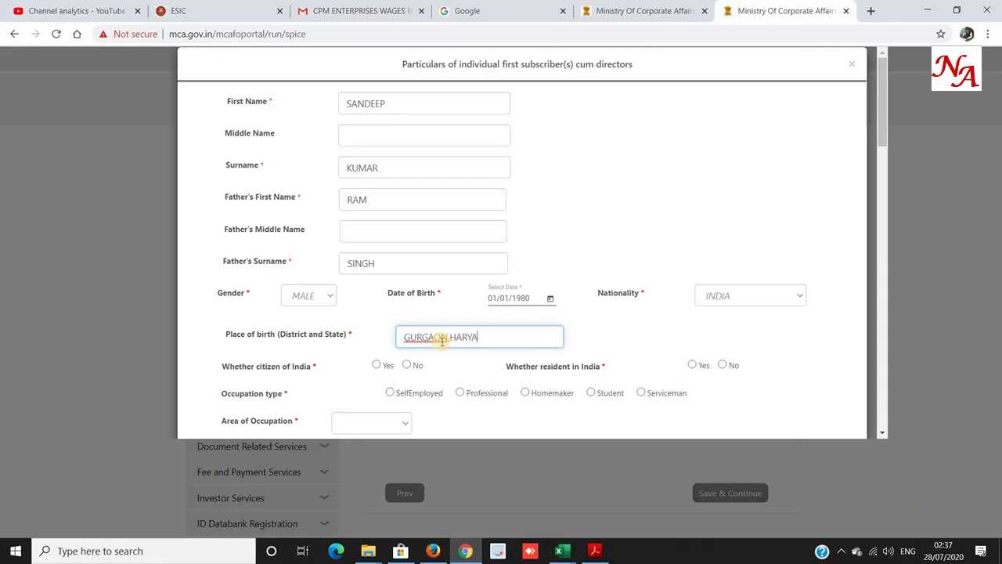
pyautogui.write('NA')
pyautogui.click(444, 337)
pyautogui.press('Delete')
pyautogui.write(',')
pyautogui.click(449, 337)
pyautogui.press('BackSpace')
pyautogui.hotkey('shift', 'End')
pyautogui.press('BackSpace')
pyautogui.press('BackSpace')
pyautogui.press('Tab')
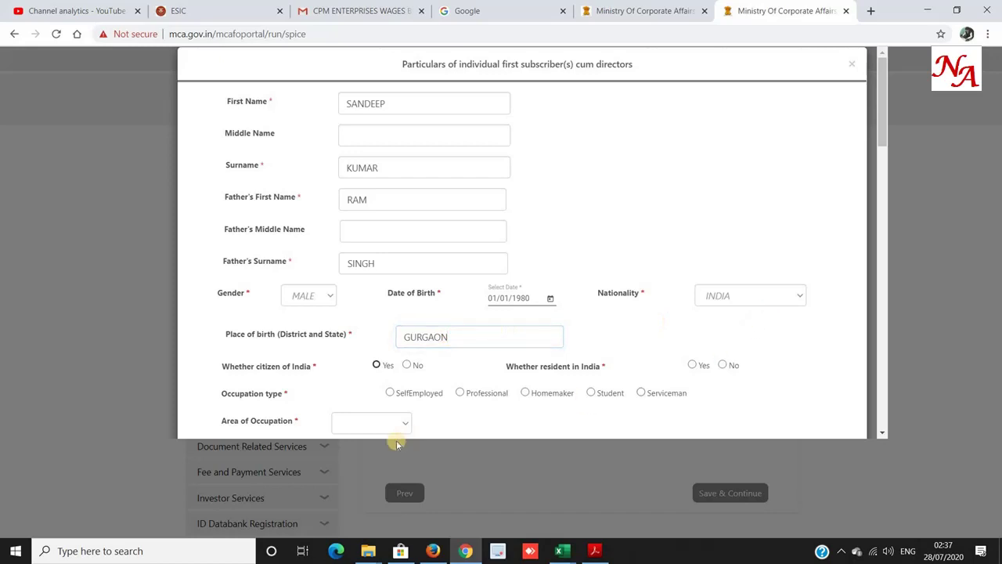
pyautogui.click(376, 365)
# Mark the director resident in India, self-employed, with occupation area Others: BUSINESS.
pyautogui.click(692, 364)
pyautogui.scroll(-2, 470, 369)
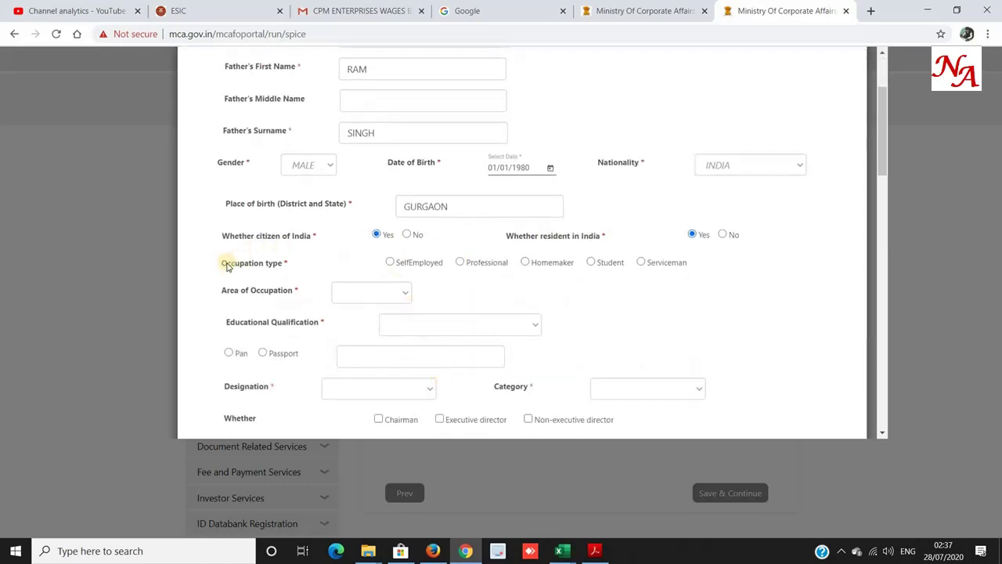
pyautogui.moveTo(223, 263); pyautogui.dragTo(291, 263)
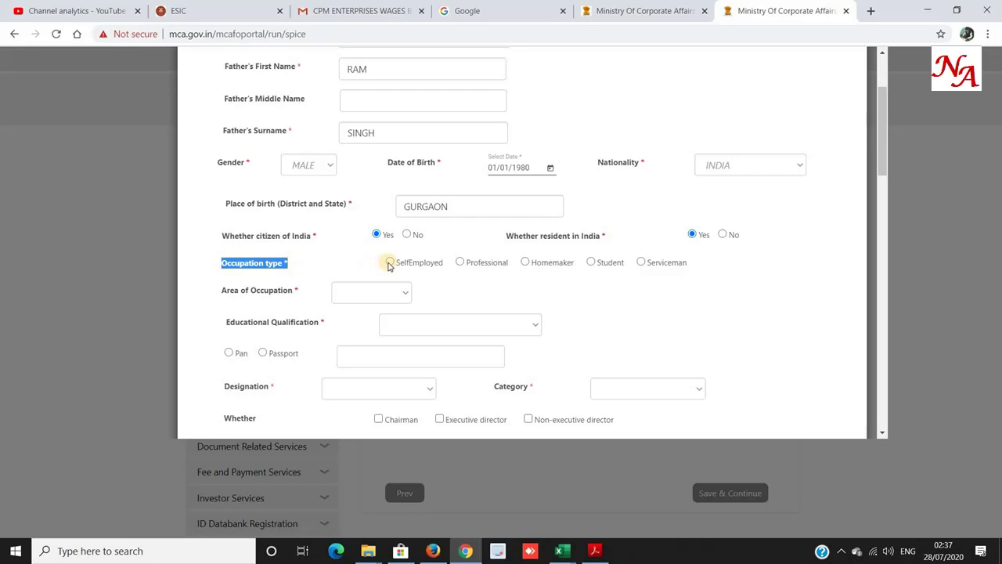
pyautogui.click(389, 263)
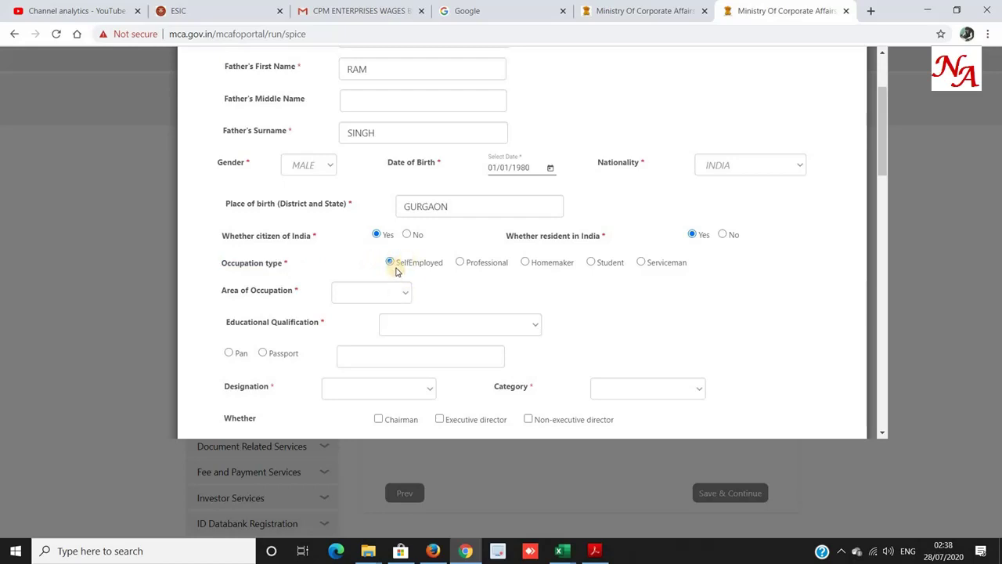
pyautogui.click(392, 291)
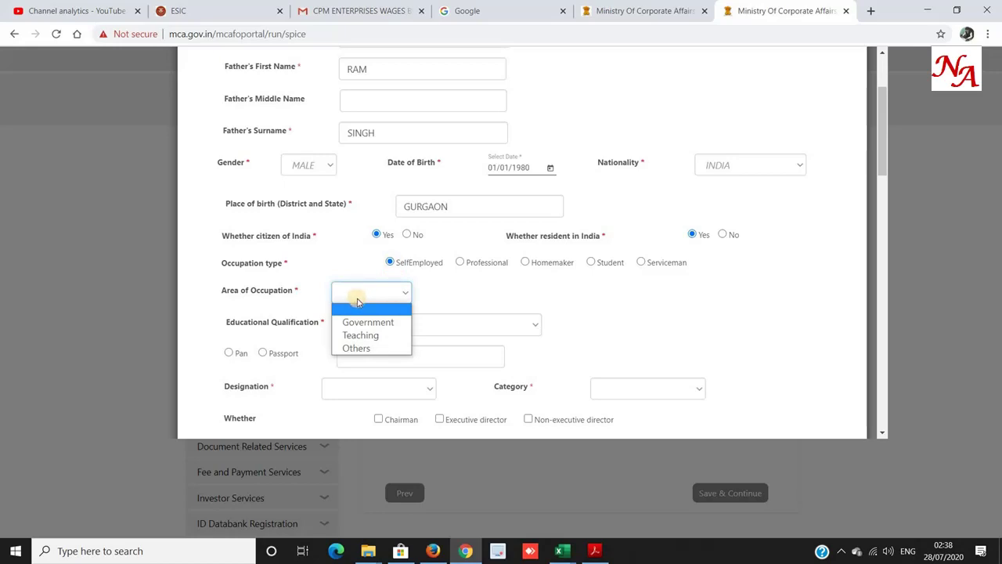
pyautogui.click(365, 350)
pyautogui.click(431, 324)
pyautogui.write('BUSINESS')
pyautogui.click(324, 333)
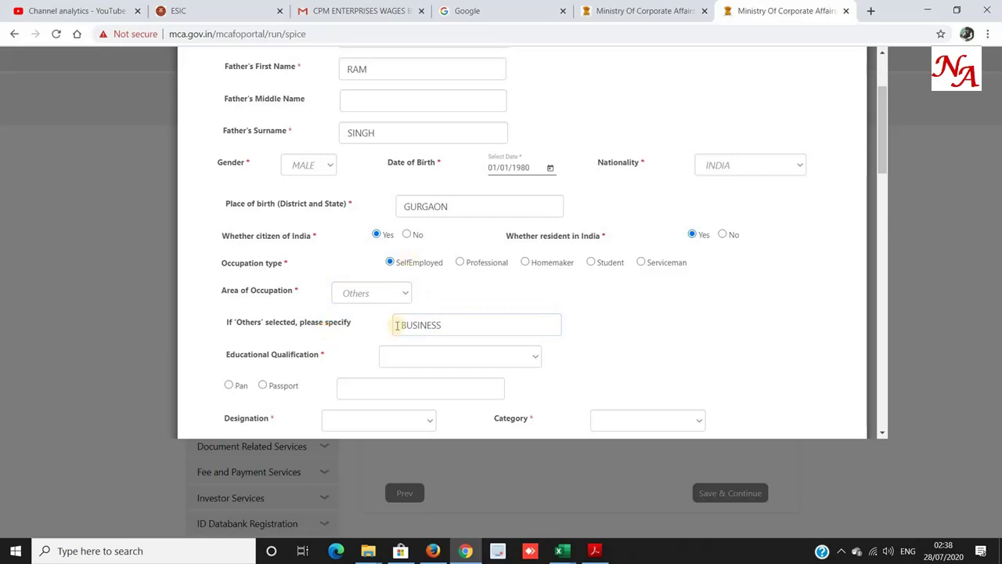
pyautogui.click(439, 324)
# Choose Graduation/Bachelor/Equivalent qualification and enter the director's PAN as identity number.
pyautogui.scroll(-2, 435, 329)
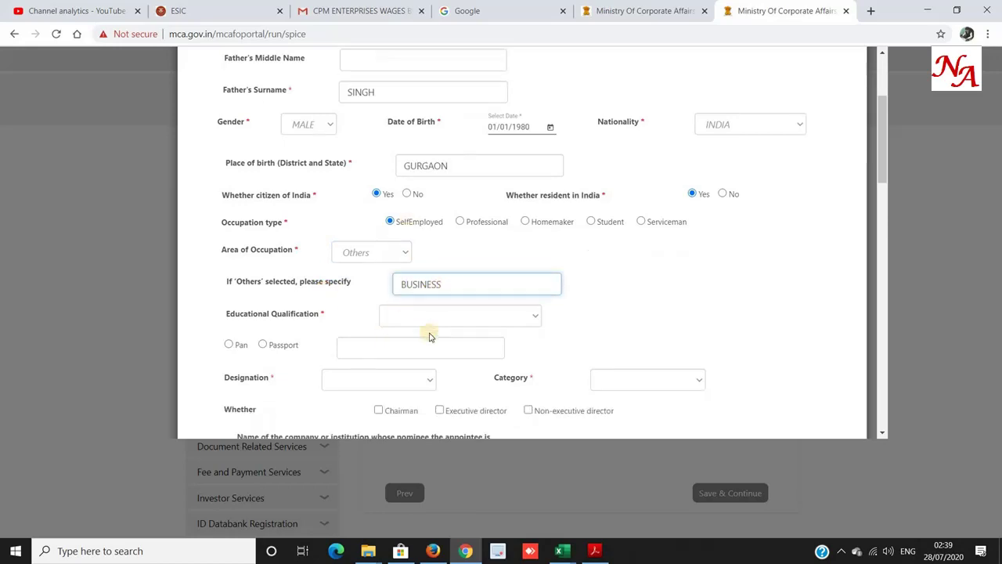
pyautogui.click(425, 226)
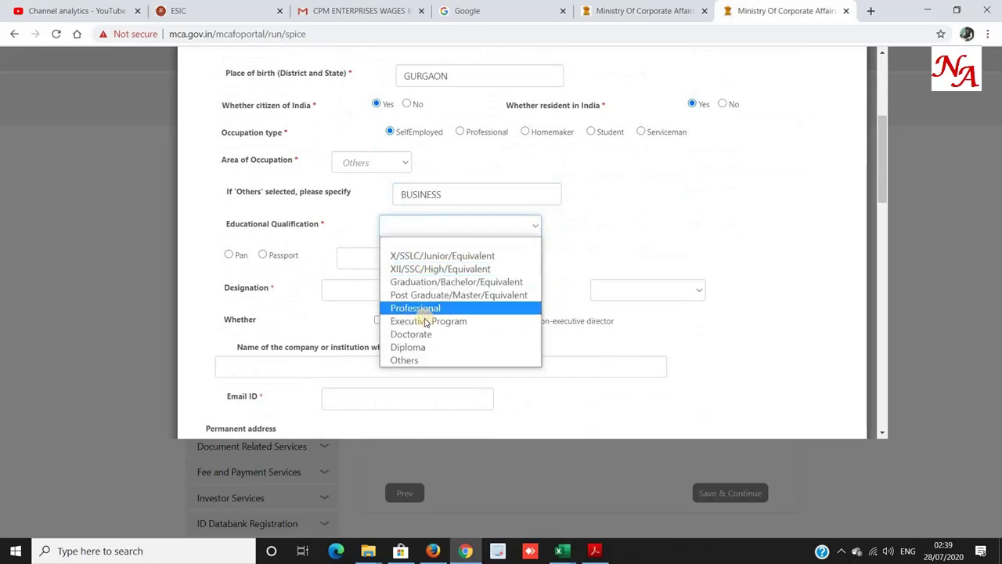
pyautogui.click(438, 282)
pyautogui.click(229, 259)
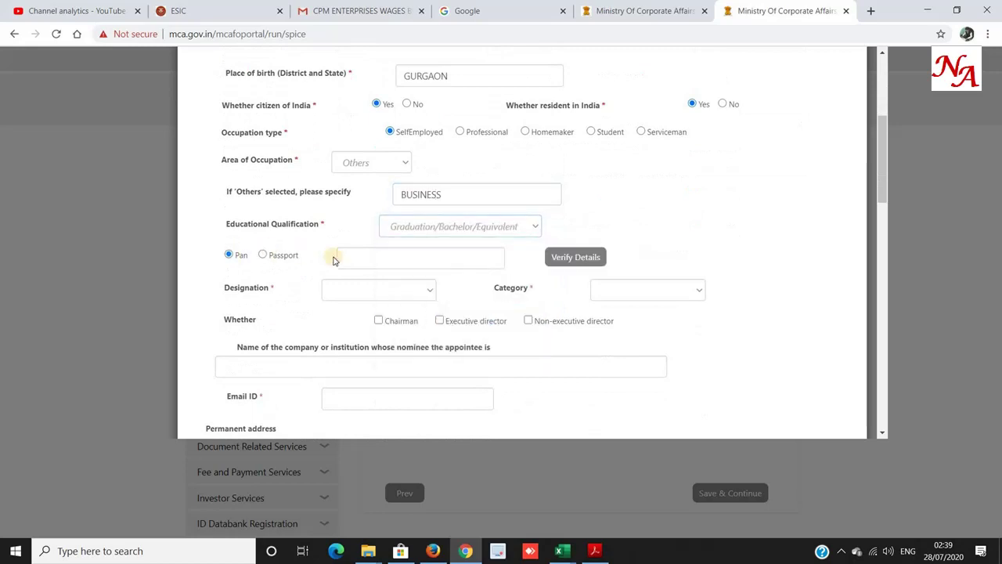
pyautogui.click(352, 257)
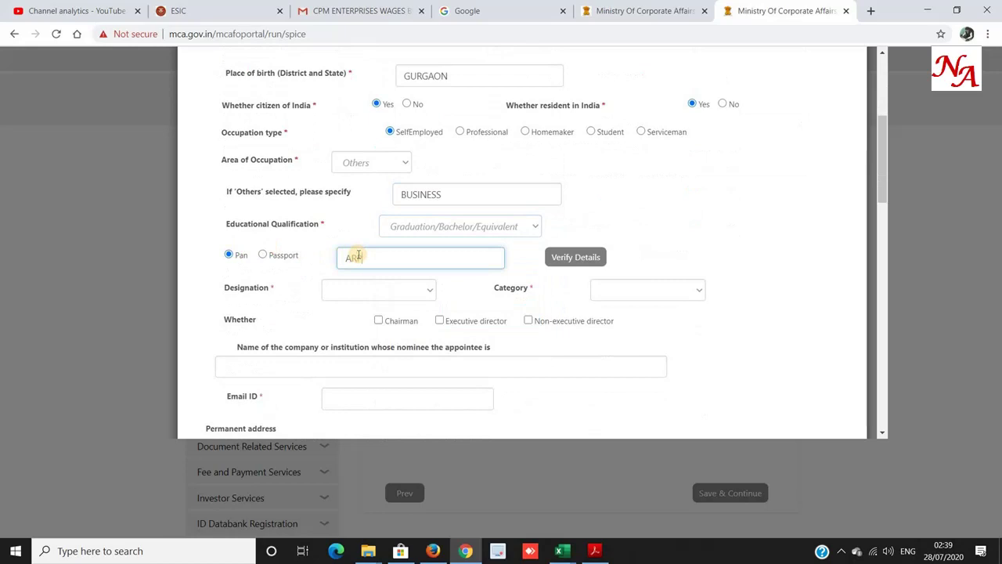
# Set designation Managing director, category Promoter, and mark as executive director.
pyautogui.click(342, 290)
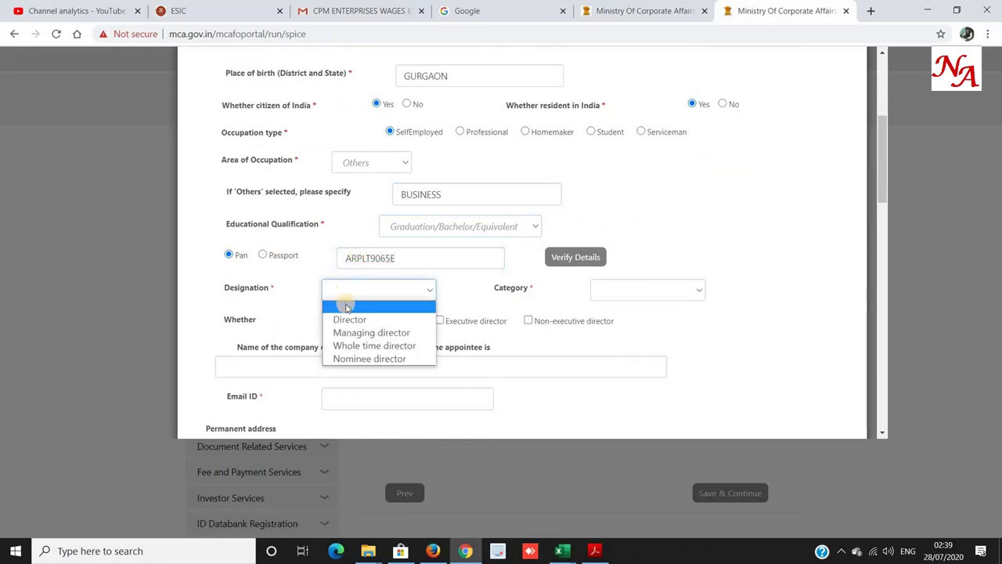
pyautogui.click(348, 332)
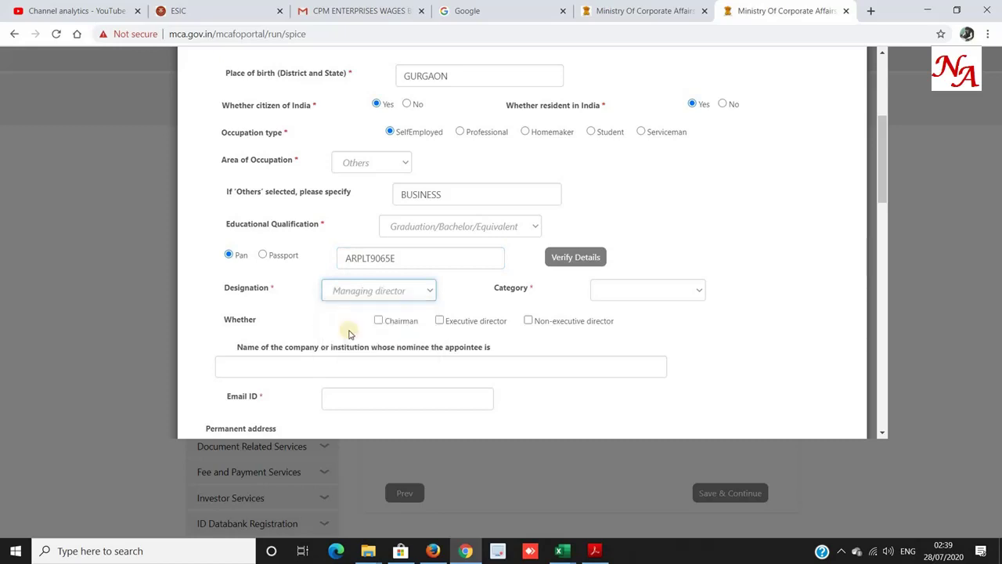
pyautogui.click(685, 293)
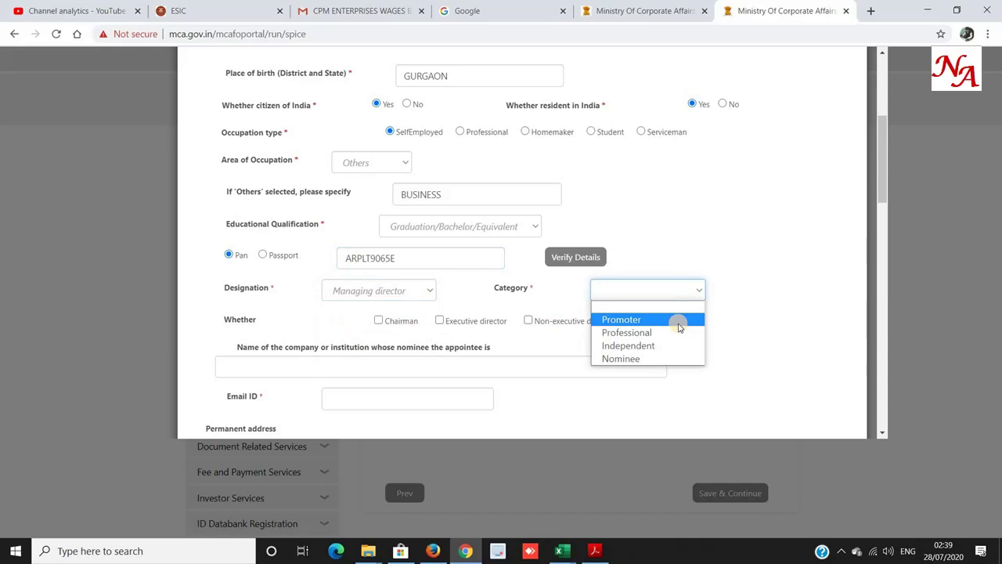
pyautogui.click(679, 320)
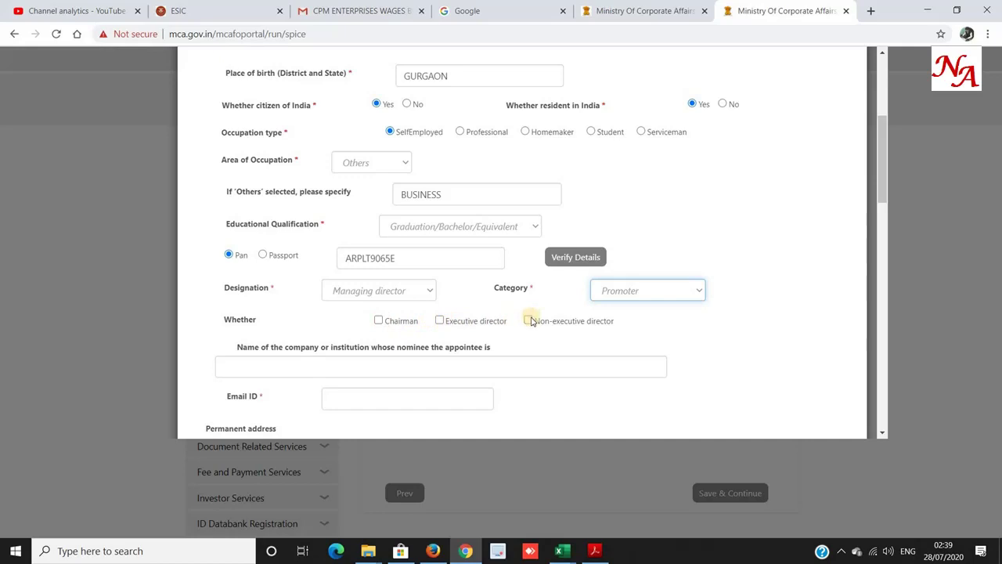
pyautogui.click(439, 320)
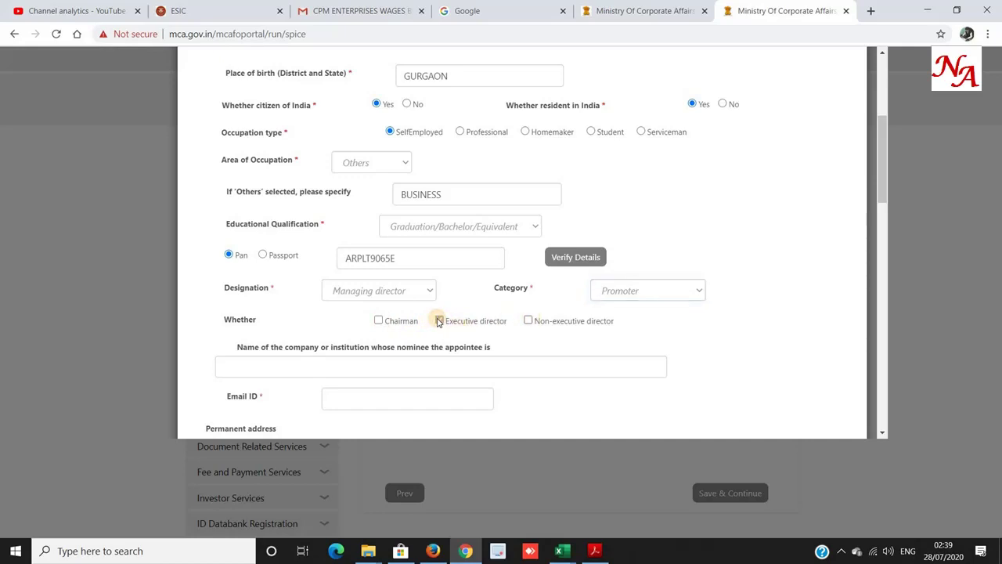
pyautogui.scroll(-1, 437, 321)
pyautogui.scroll(-1, 437, 321)
# Enter the director's e-mail and permanent address with city GURGAON, state Haryana and pin code.
pyautogui.click(352, 201)
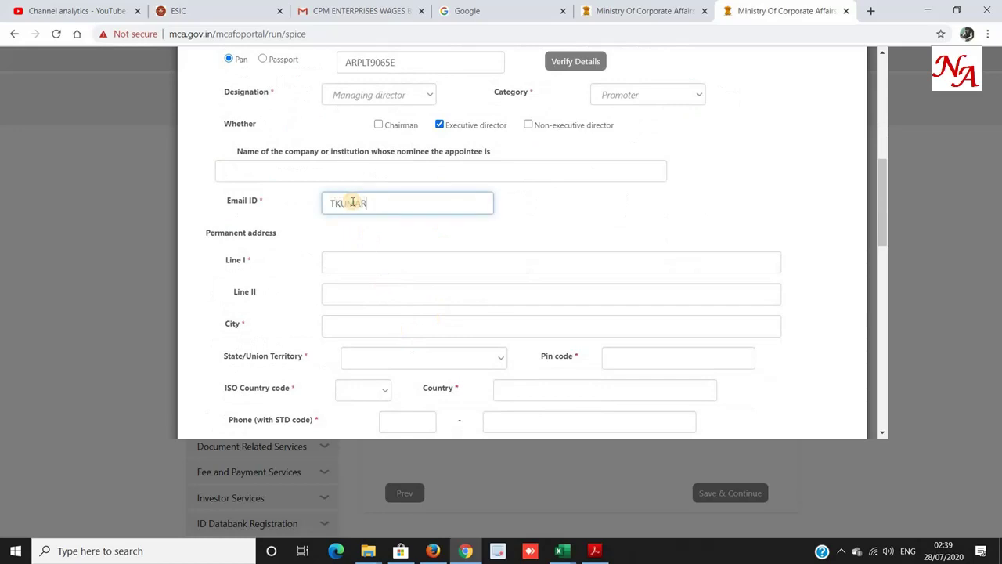
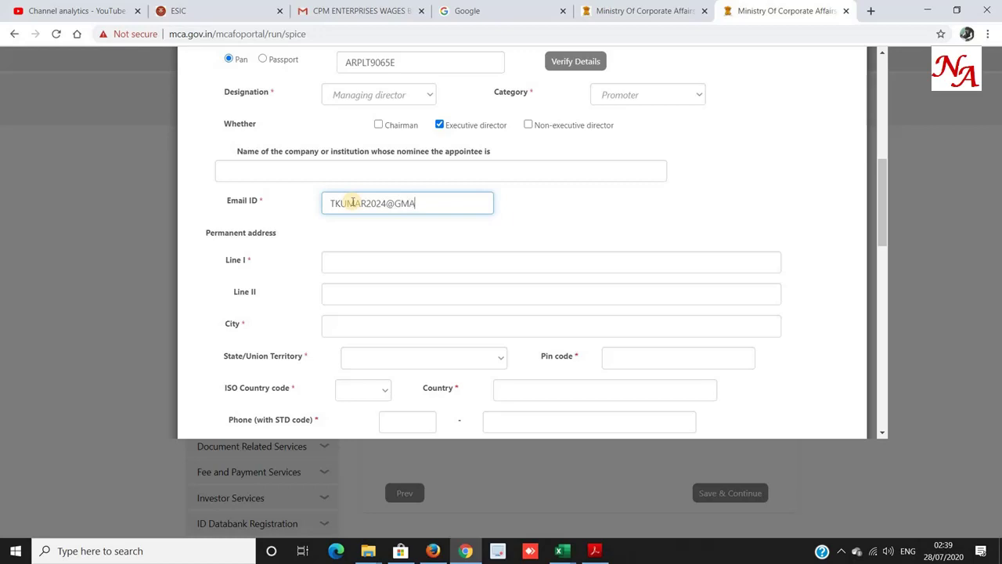
pyautogui.click(329, 263)
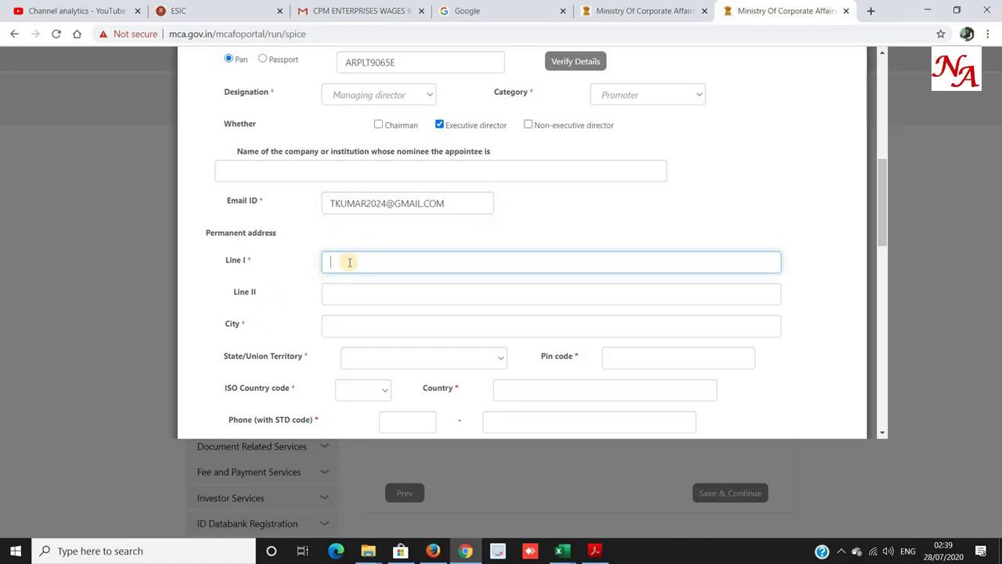
pyautogui.press('Tab')
pyautogui.press('Tab')
pyautogui.write('GURGAON')
pyautogui.press('Tab')
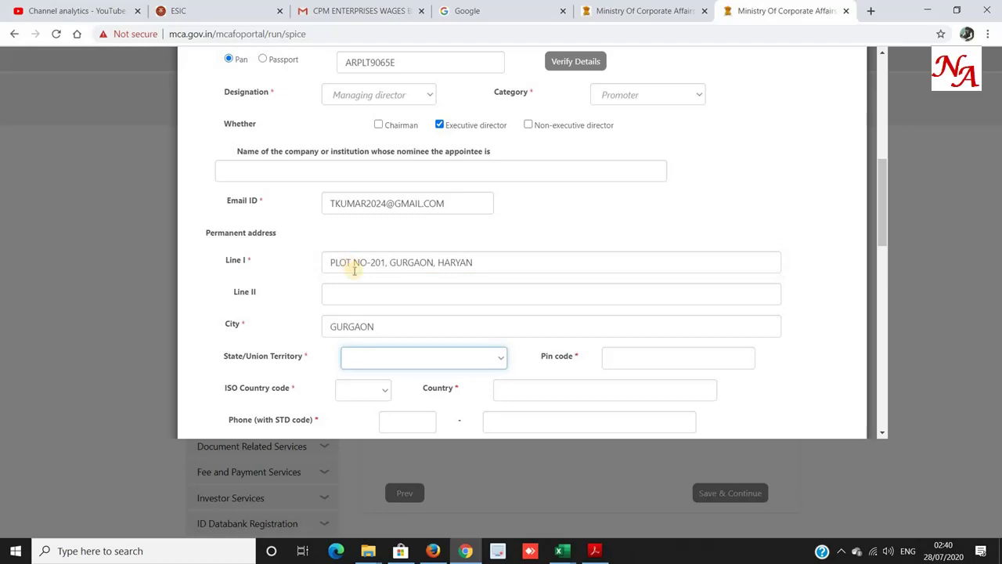
pyautogui.press('h')
pyautogui.press('Tab')
pyautogui.write('1200')
pyautogui.press('BackSpace')
pyautogui.write('2001')
pyautogui.press('Tab')
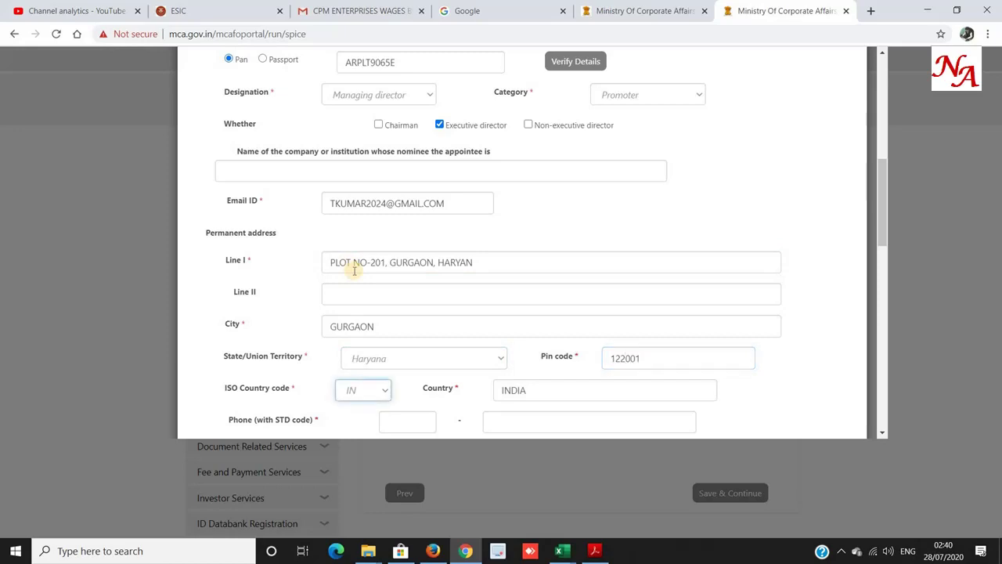
# Confirm country India and enter STD code 91 with the director's phone number.
pyautogui.scroll(3, 354, 270)
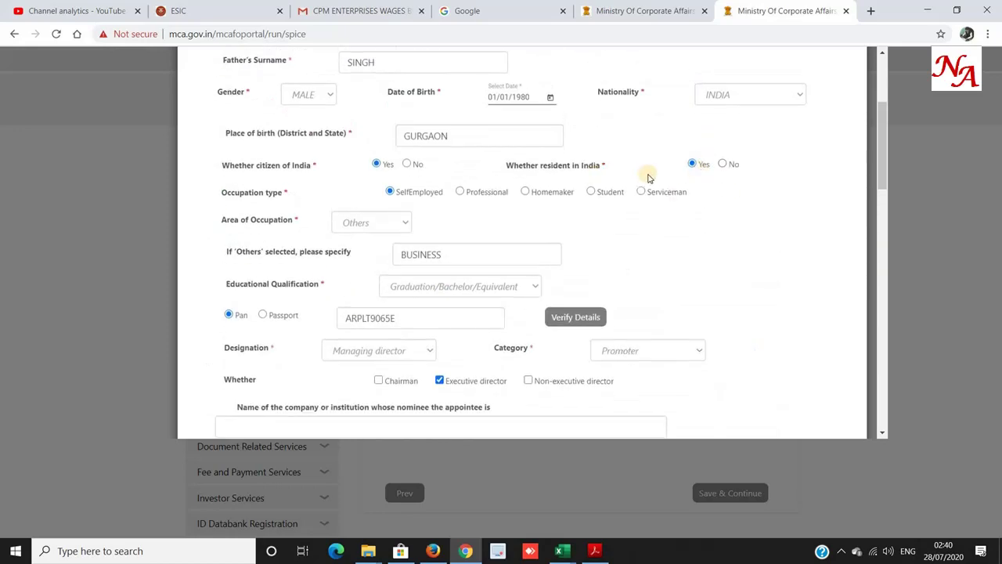
pyautogui.scroll(-3, 647, 179)
pyautogui.press('Tab')
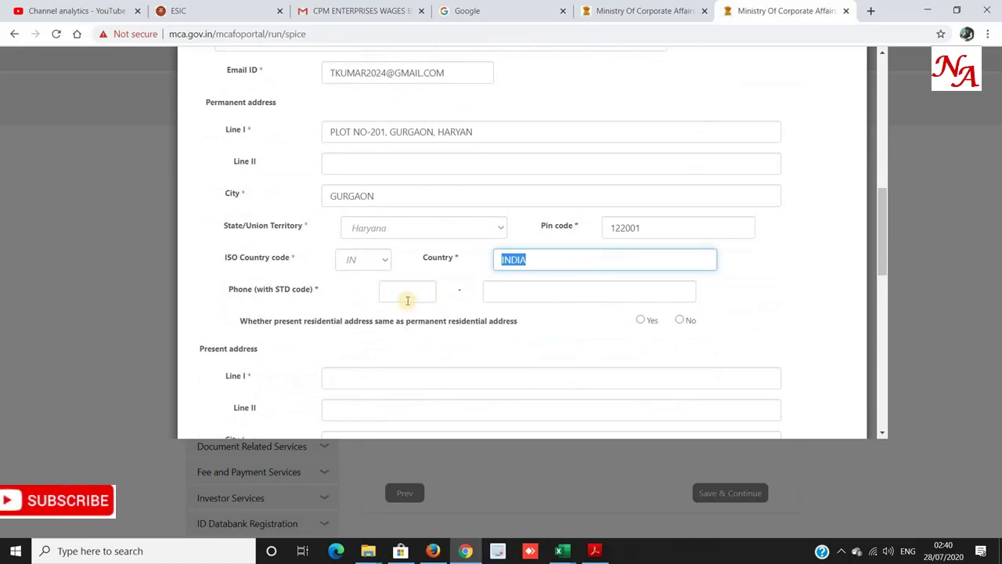
pyautogui.click(407, 298)
pyautogui.write('91')
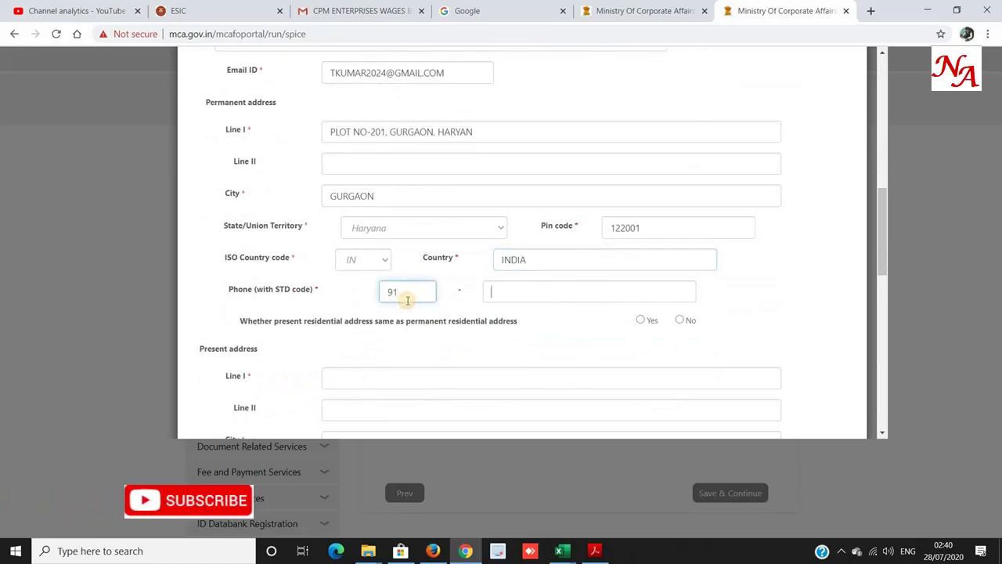
pyautogui.press('Tab')
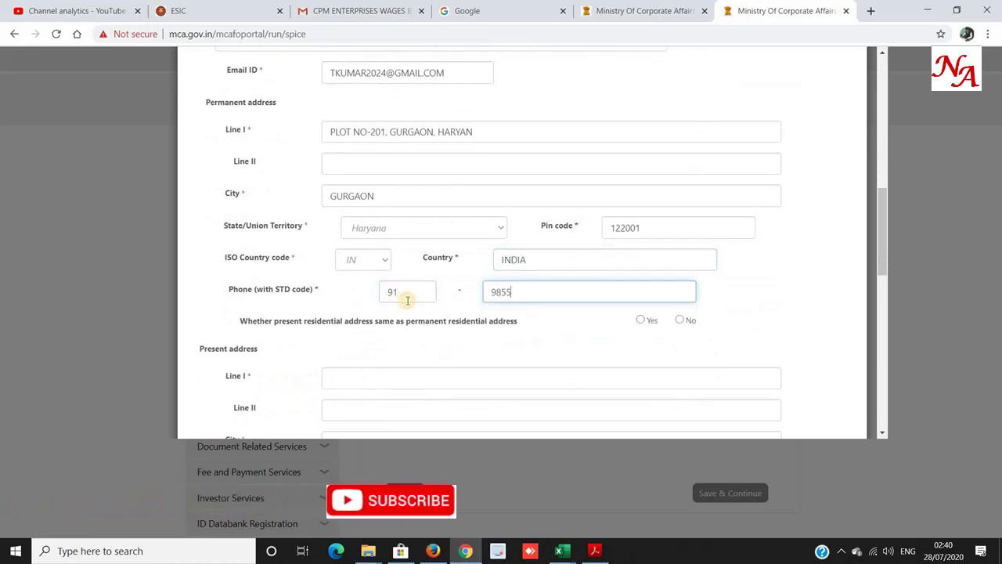
pyautogui.scroll(-2, 548, 258)
pyautogui.click(640, 190)
pyautogui.moveTo(362, 191); pyautogui.dragTo(520, 195)
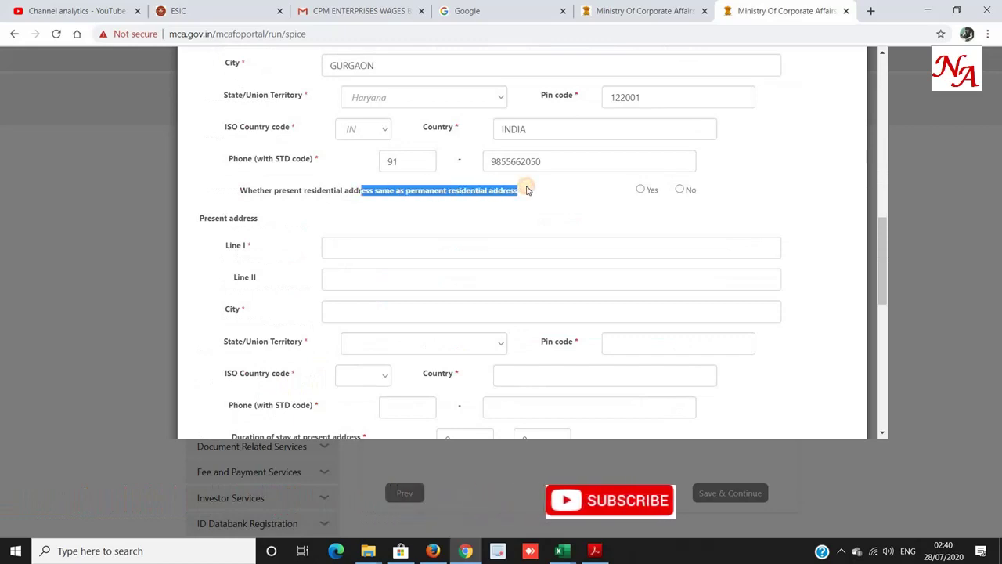
# Make the present address same as permanent and set the stay to 10 years.
pyautogui.click(640, 190)
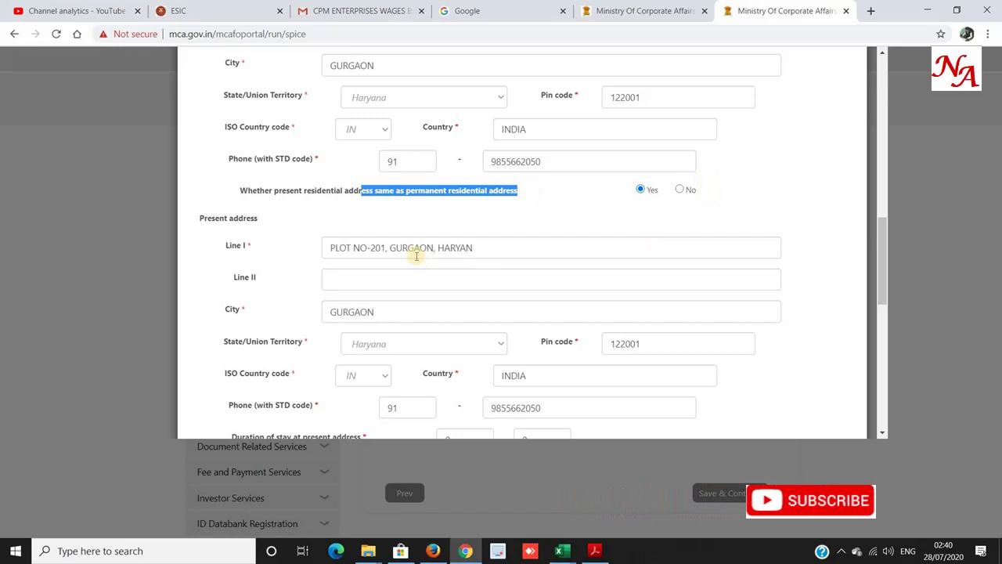
pyautogui.scroll(-5, 423, 262)
pyautogui.scroll(3, 548, 219)
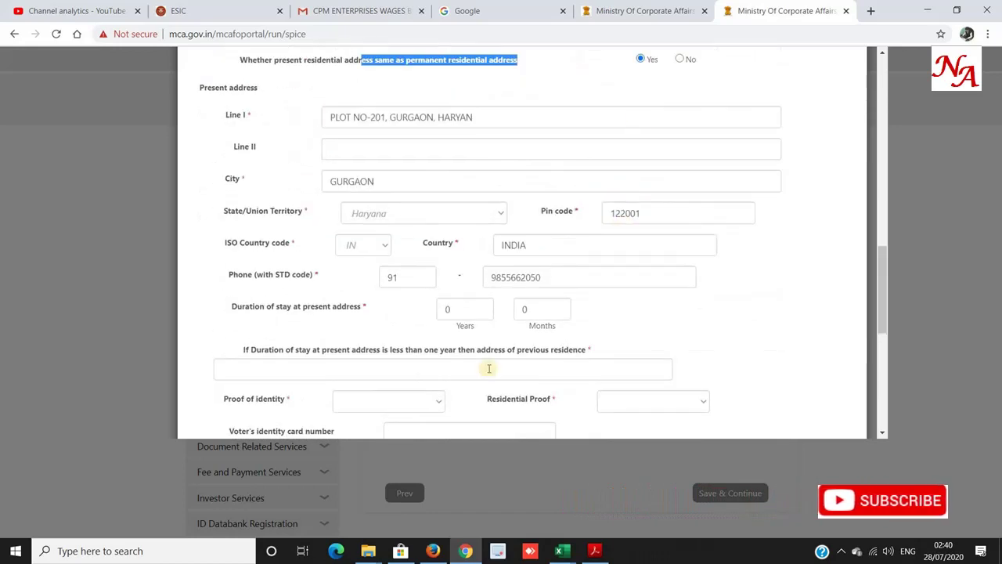
pyautogui.moveTo(458, 310); pyautogui.dragTo(447, 309)
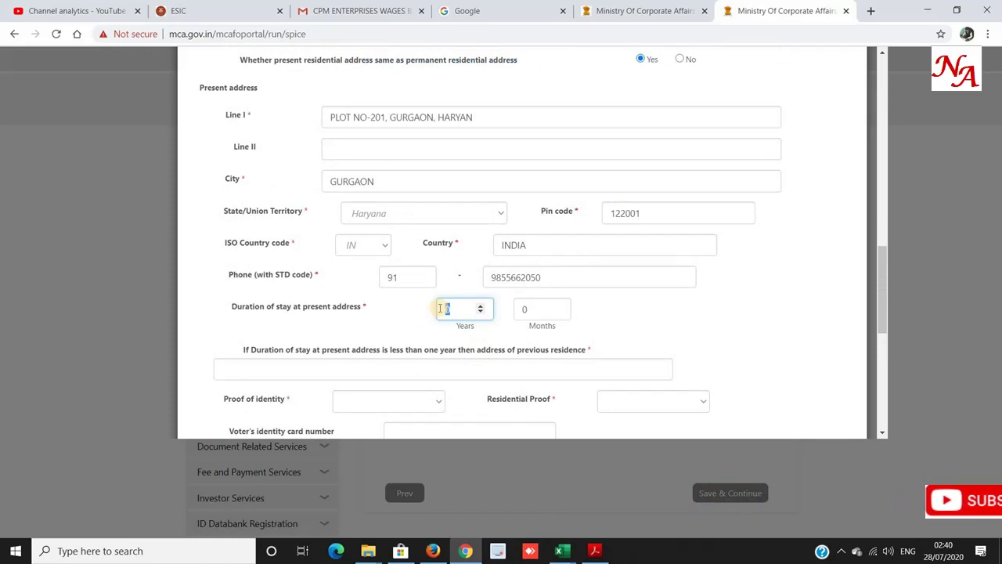
pyautogui.write('10')
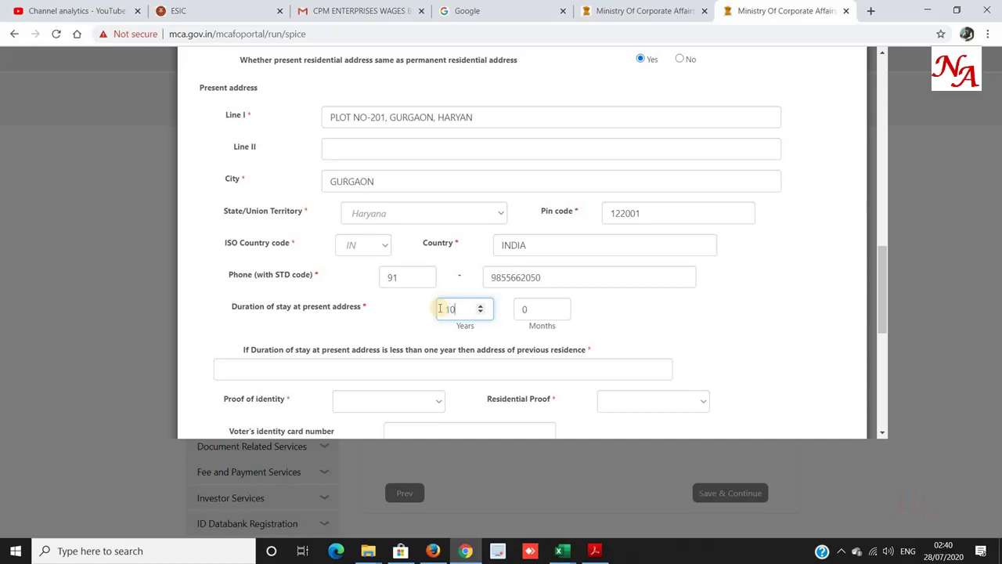
pyautogui.press('Tab')
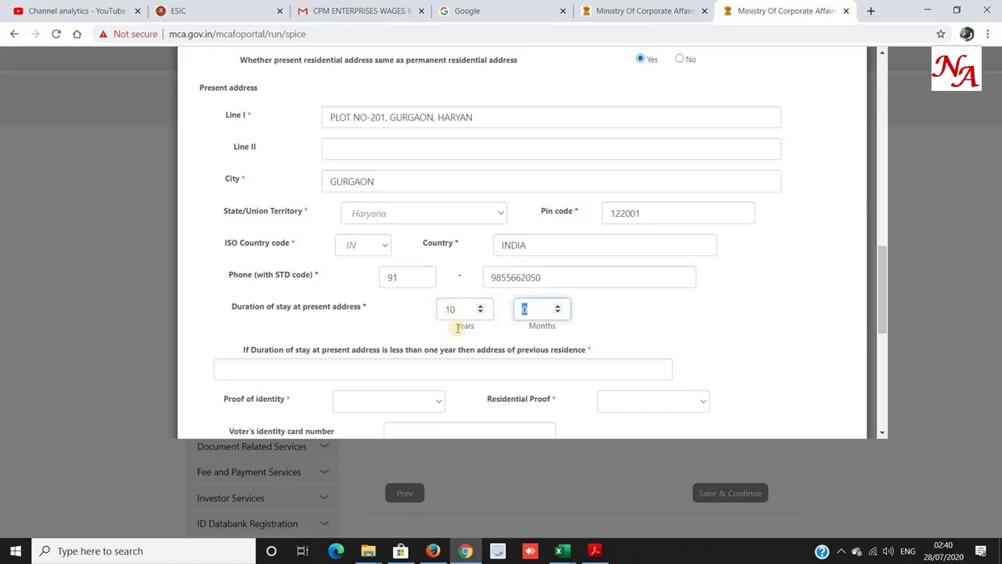
# Choose Driving License as identity proof and Mobile bill as residential proof.
pyautogui.scroll(-3, 468, 310)
pyautogui.click(382, 202)
pyautogui.click(397, 207)
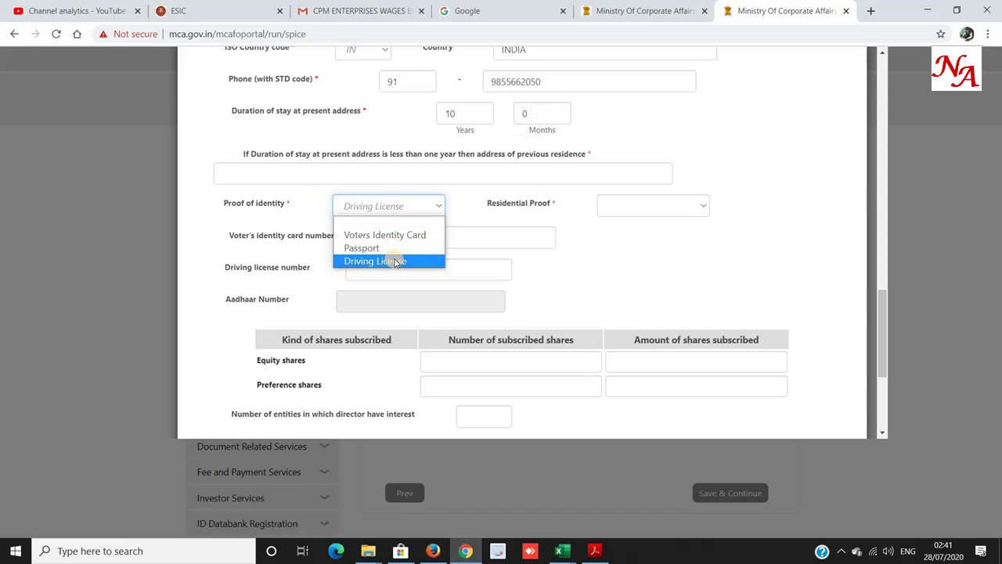
pyautogui.click(395, 262)
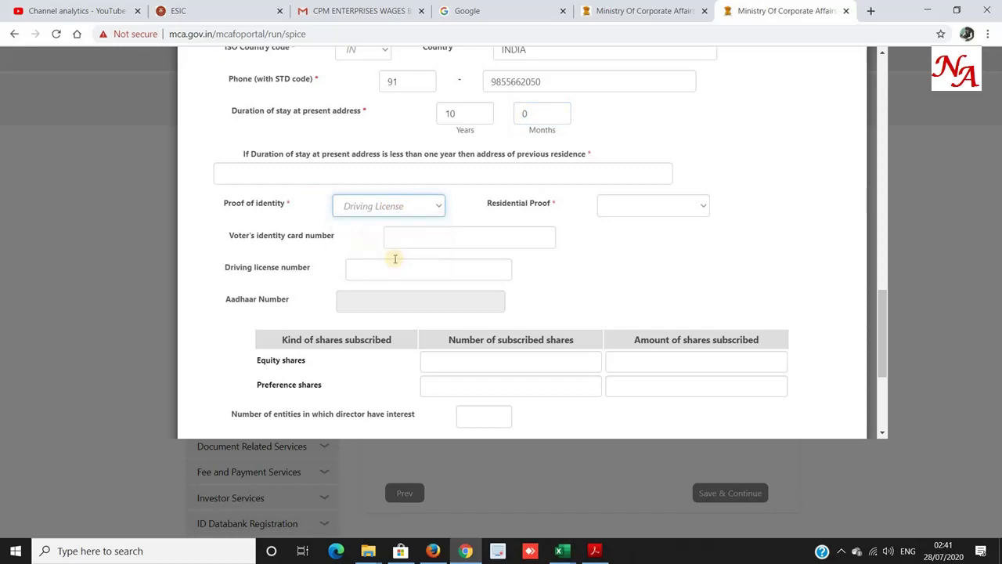
pyautogui.click(669, 210)
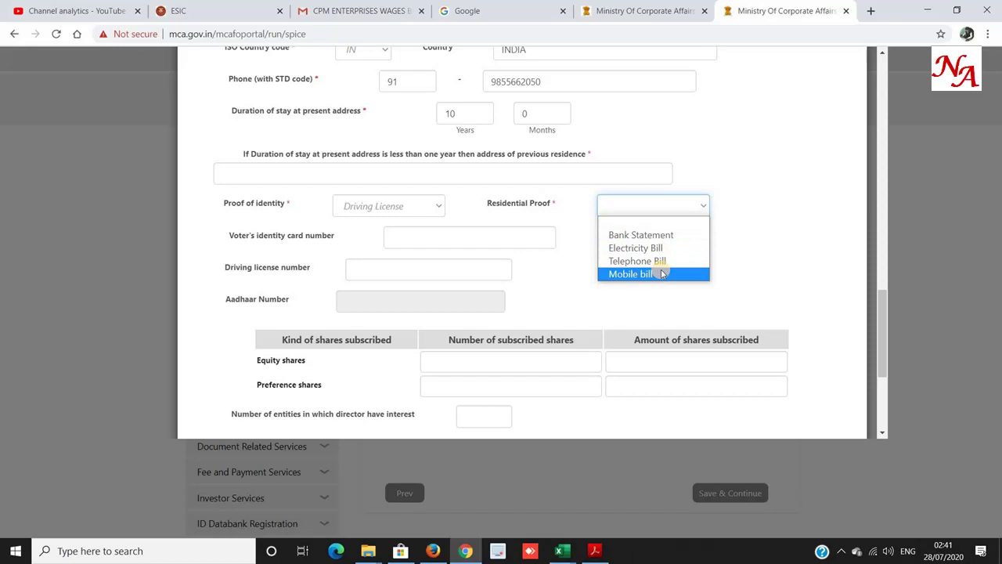
pyautogui.click(661, 274)
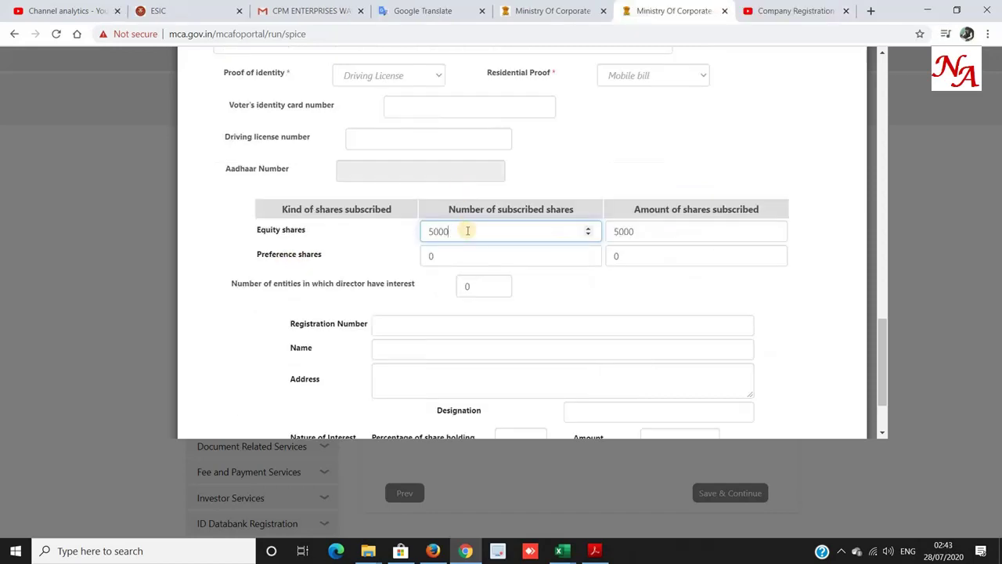
# Confirm 5000 equity shares and 0 preference shares, then save the director's details.
pyautogui.moveTo(468, 231); pyautogui.dragTo(365, 236)
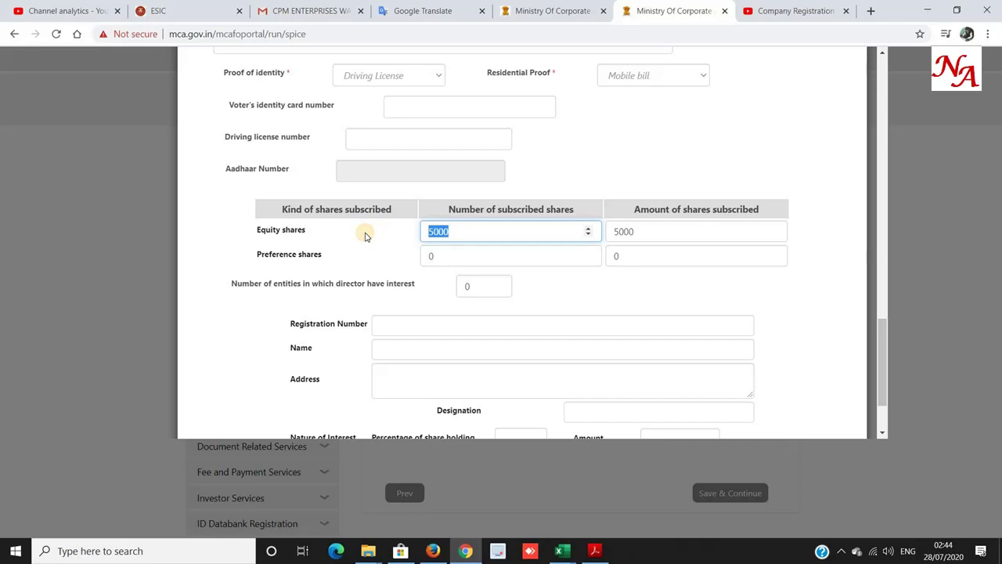
pyautogui.press('Tab')
pyautogui.press('Tab')
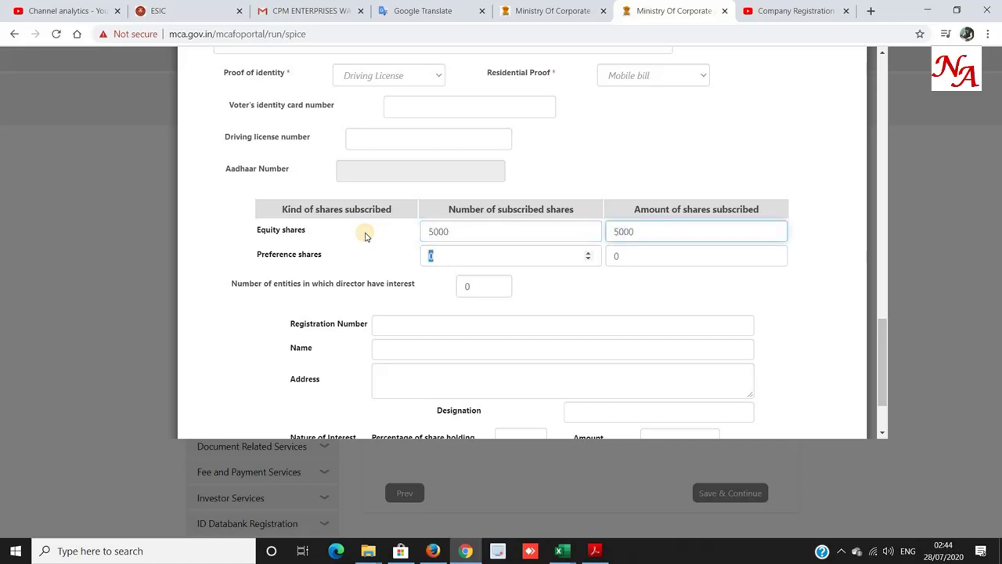
pyautogui.press('Tab')
pyautogui.press('Tab')
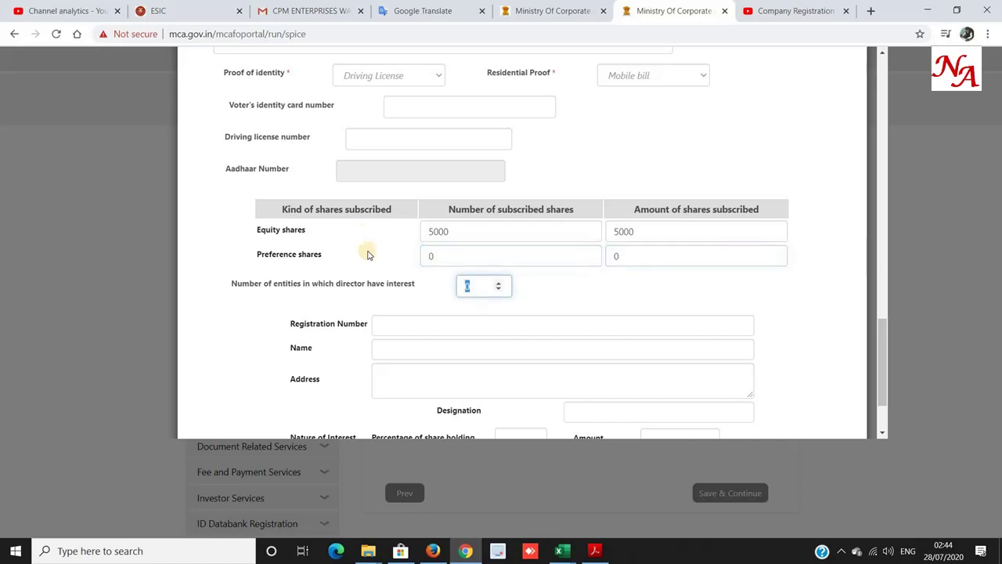
pyautogui.scroll(-2, 365, 250)
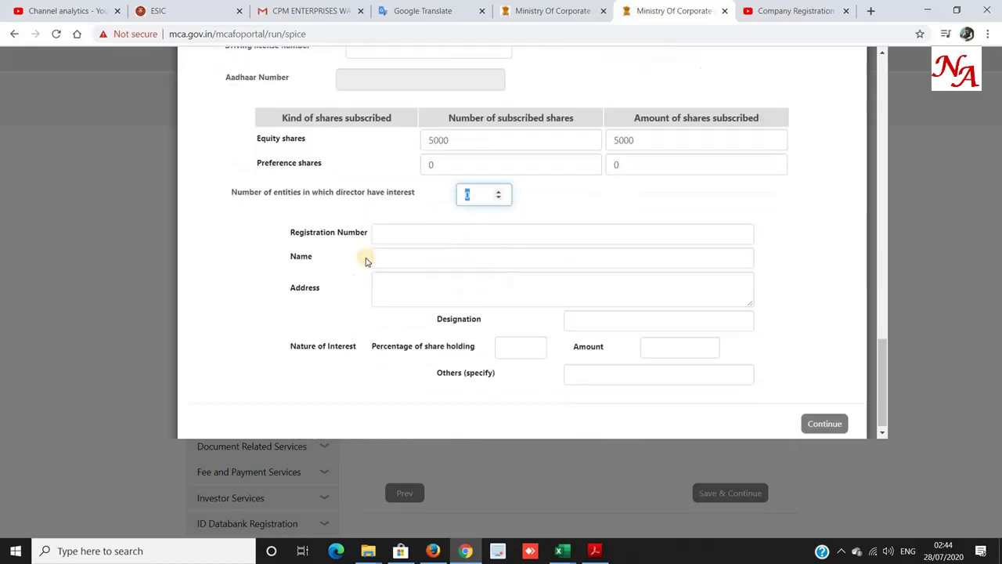
pyautogui.click(822, 417)
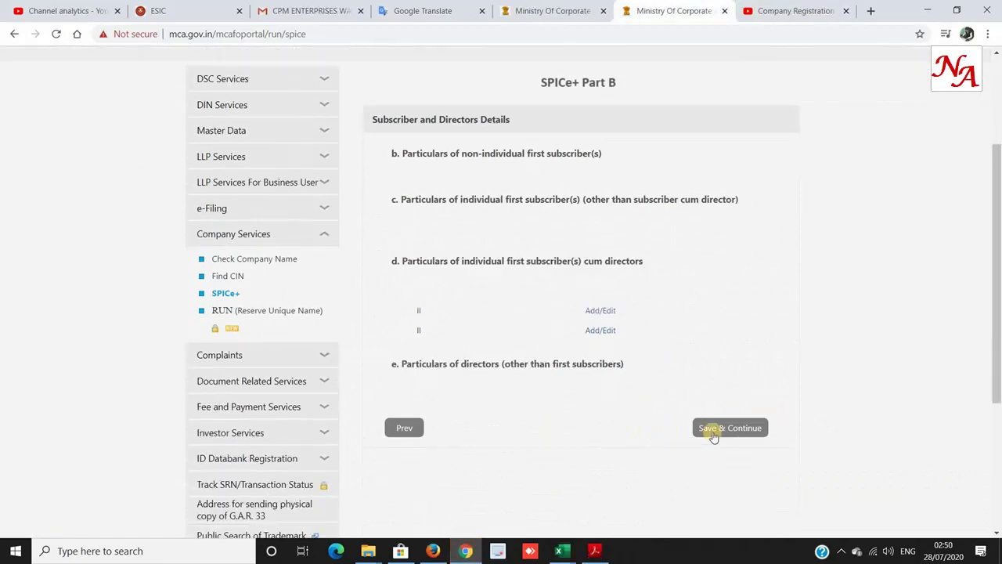
# Choose electronic stamp duty payment and prefill the Haryana stamp duty amounts.
pyautogui.click(713, 435)
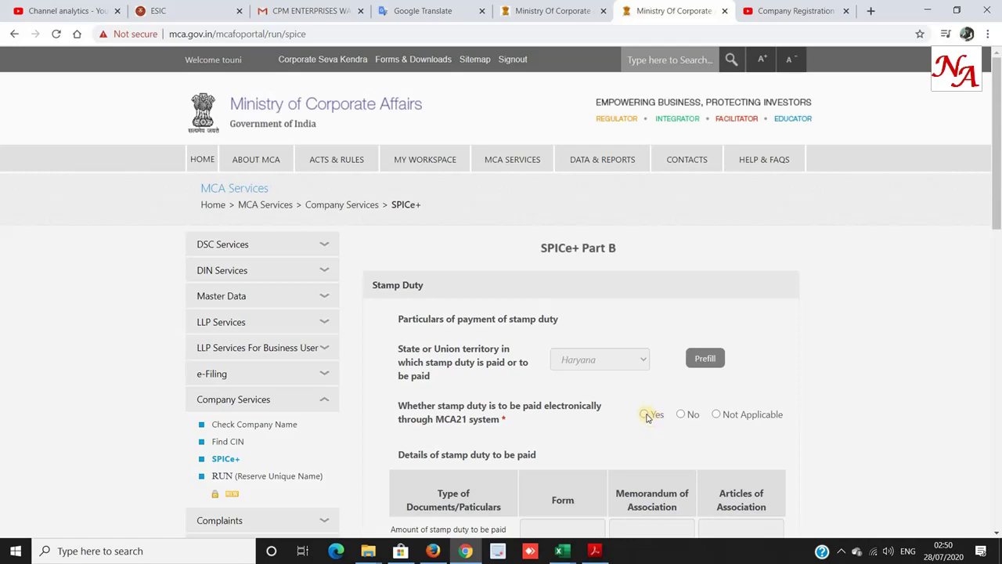
pyautogui.click(645, 414)
pyautogui.scroll(-3, 647, 417)
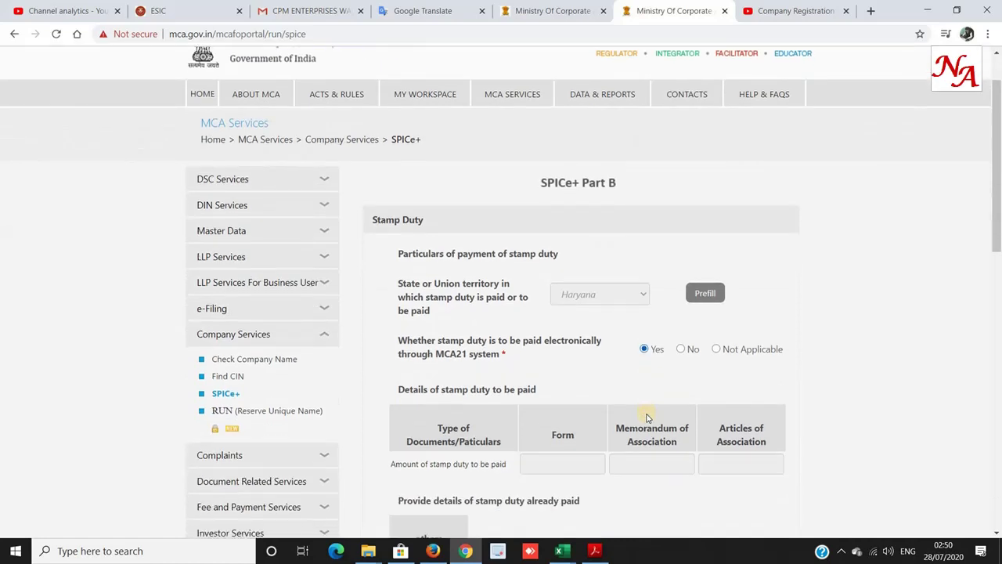
pyautogui.click(704, 162)
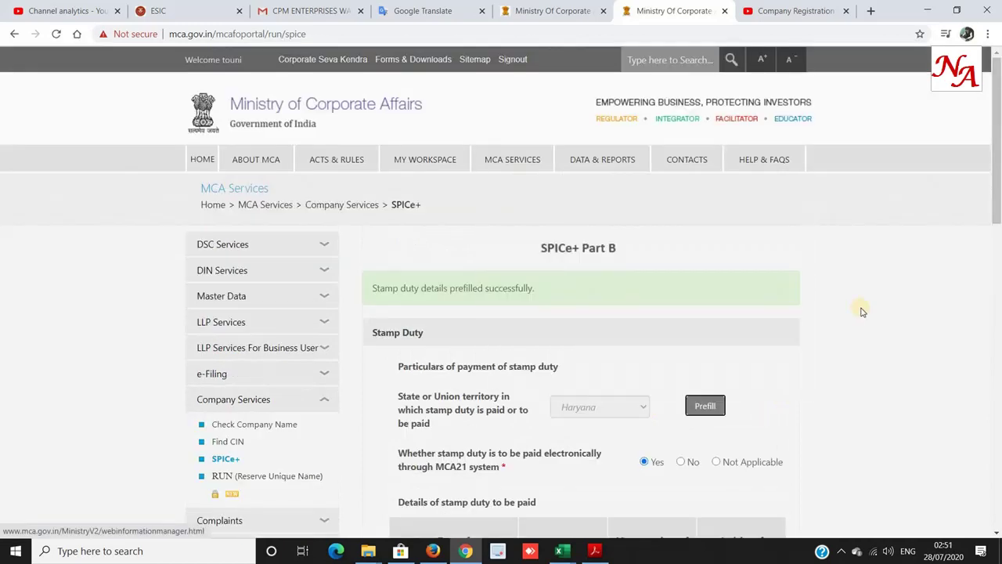
# Check the prefilled 15, 60, 60 amounts, set others to NA, and save the stamp duty.
pyautogui.scroll(-2, 861, 311)
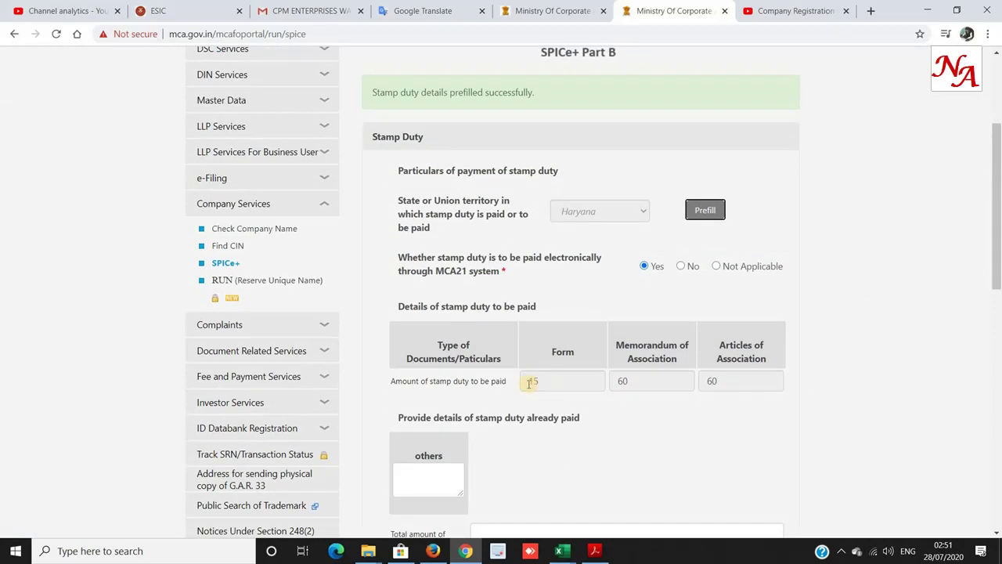
pyautogui.moveTo(529, 382); pyautogui.dragTo(598, 389)
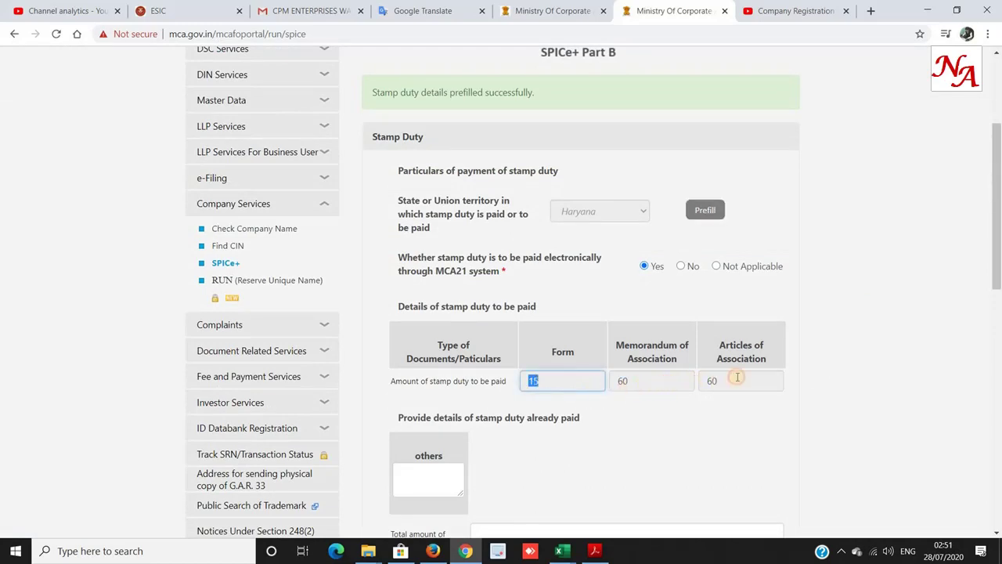
pyautogui.click(415, 470)
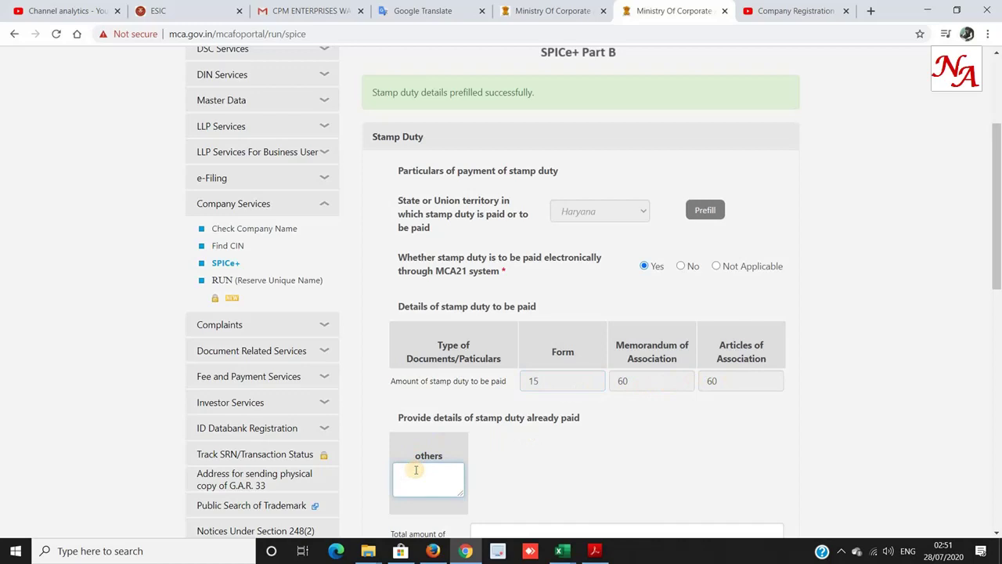
pyautogui.press('Tab')
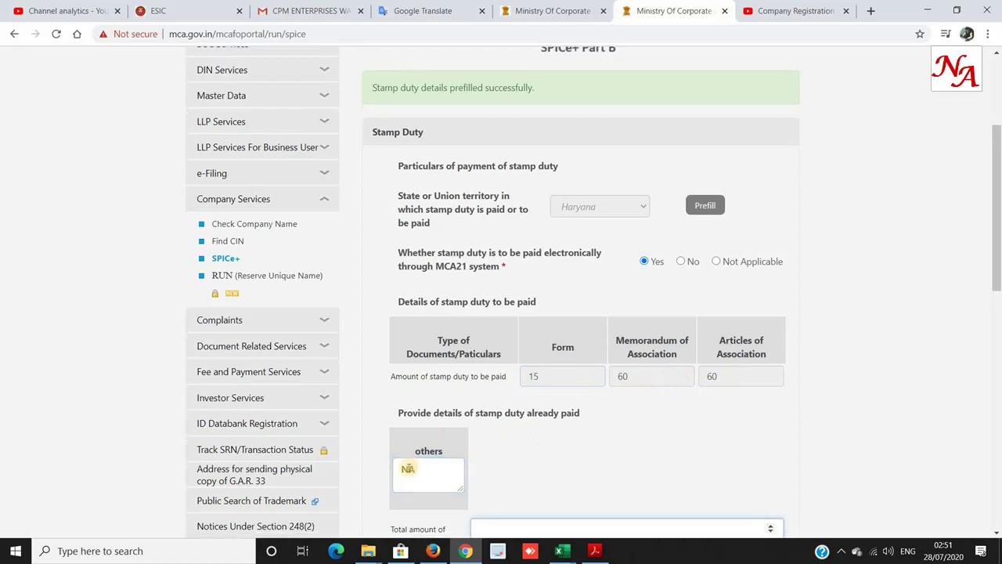
pyautogui.scroll(-3, 411, 470)
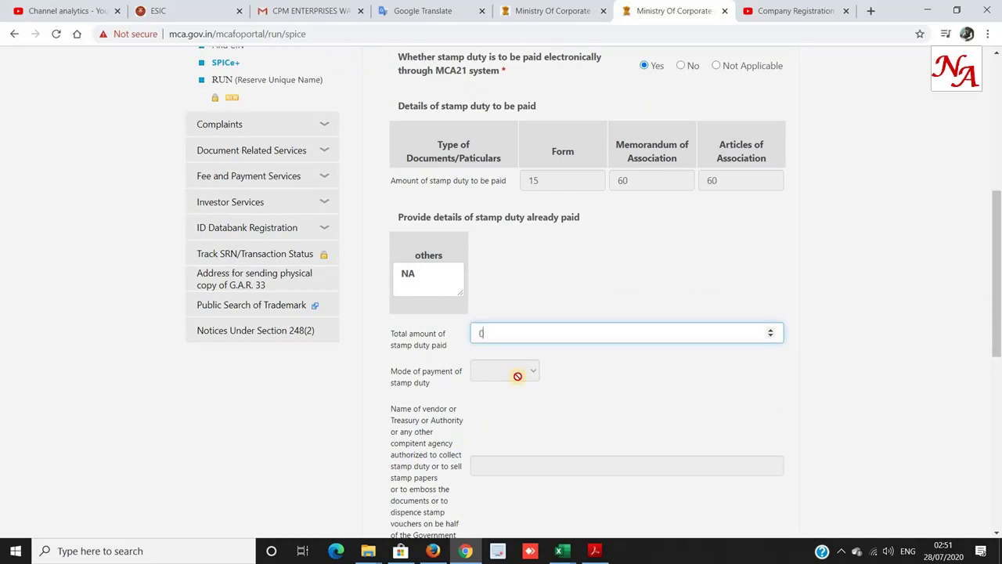
pyautogui.scroll(-10, 518, 376)
pyautogui.click(727, 290)
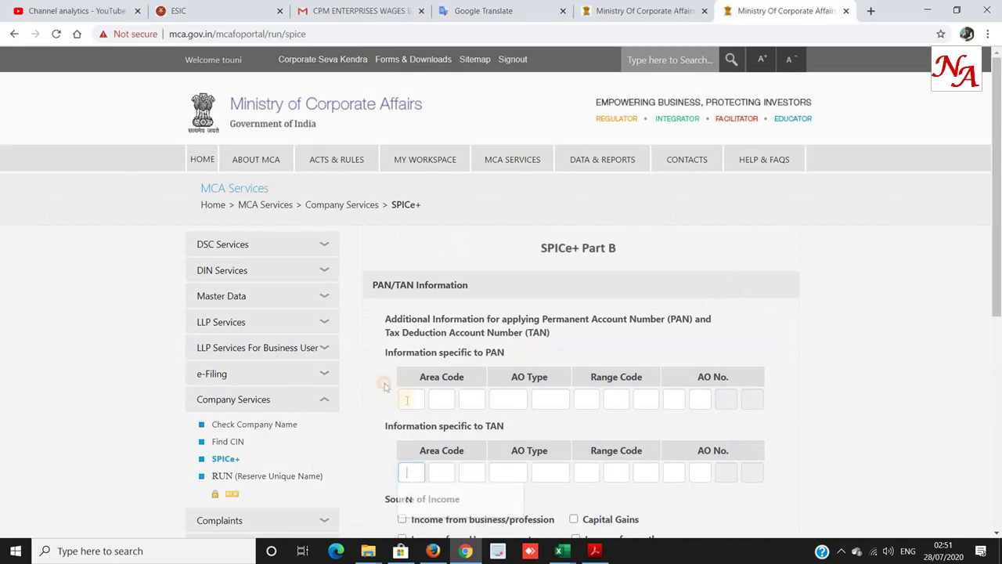
# Try the PAN and TAN area code boxes, then open a new browser tab.
pyautogui.click(408, 397)
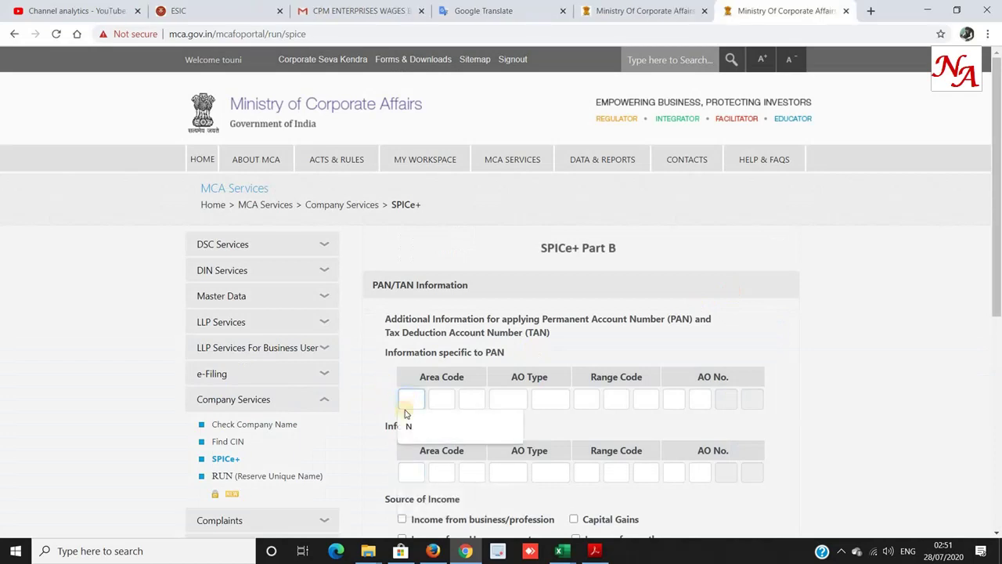
pyautogui.click(370, 455)
pyautogui.click(412, 471)
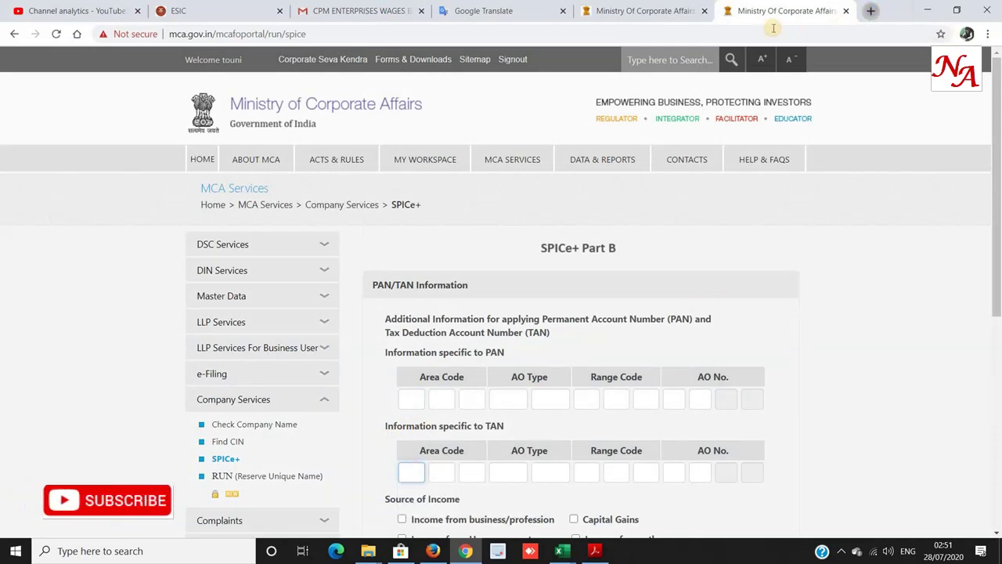
pyautogui.click(870, 10)
# Search Google for 'PAN AO CODE' and open the NSDL PAN AO Code Search page.
pyautogui.write('go')
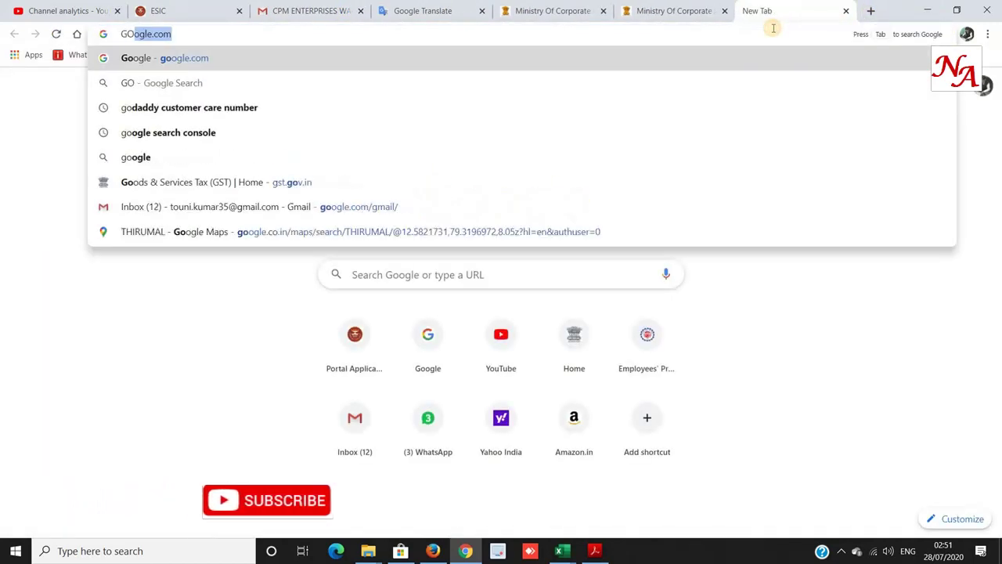
pyautogui.press('Return')
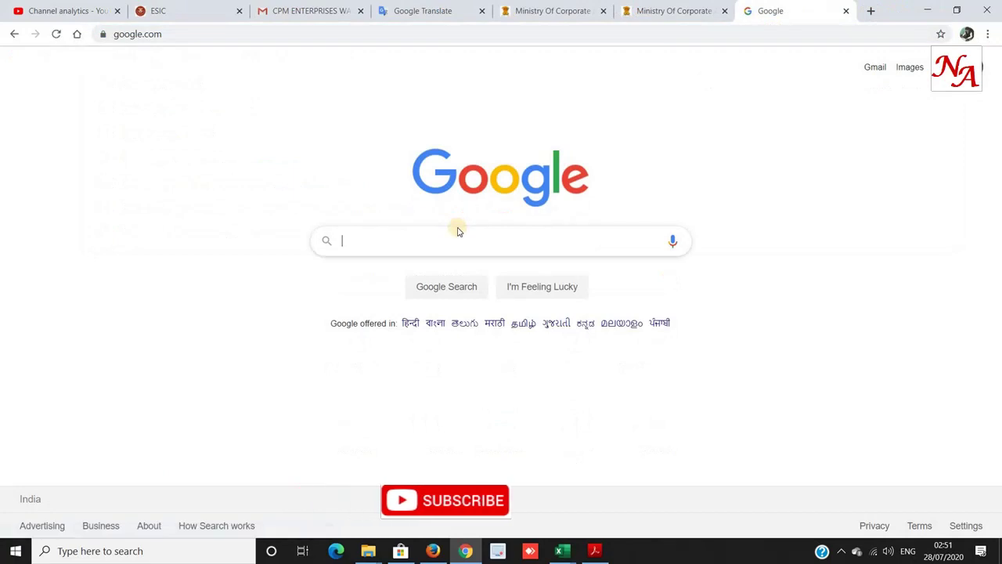
pyautogui.write('PAN AO CODE')
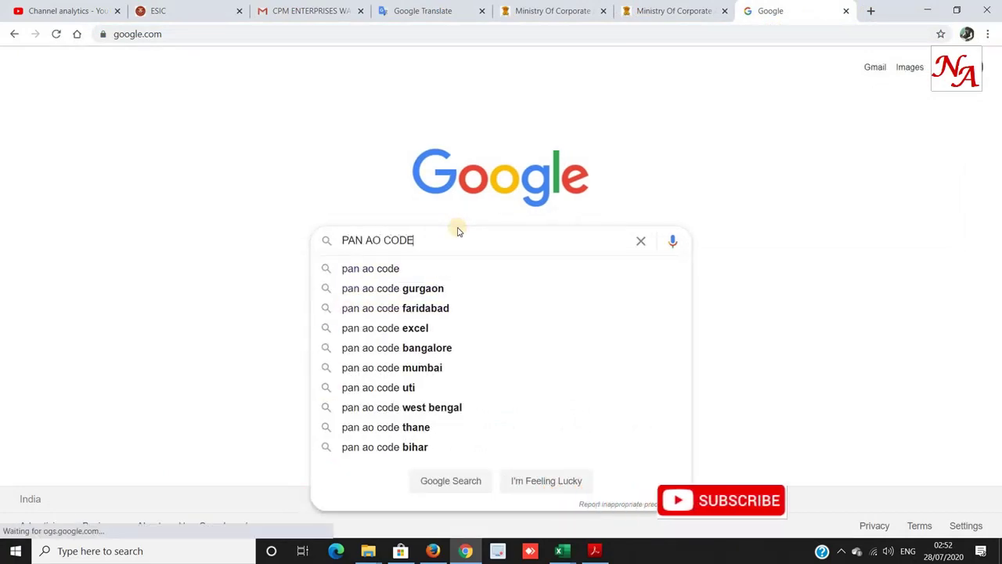
pyautogui.press('Return')
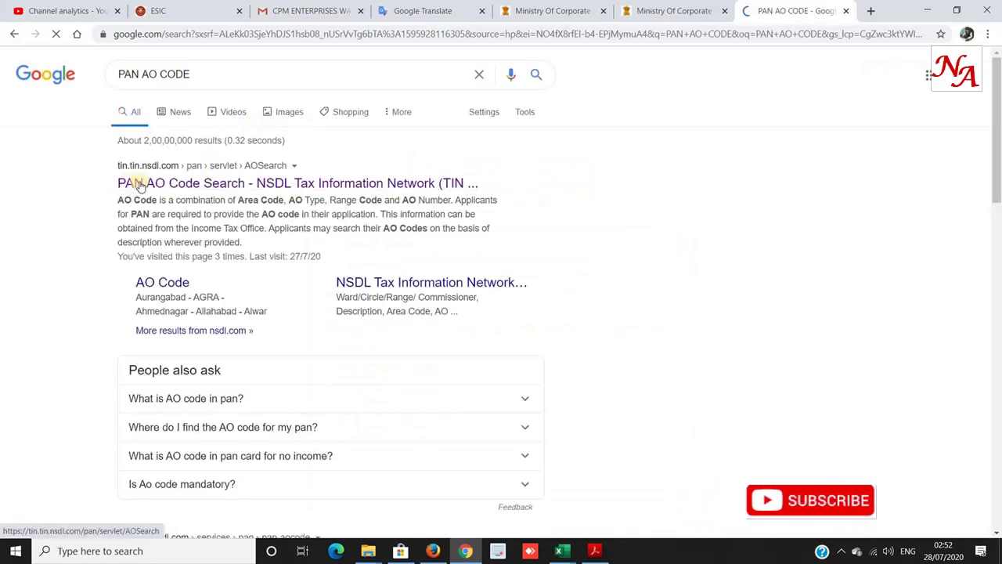
pyautogui.click(223, 184)
# Look up GURGAON's AO codes under G, then return to the SPICe+ form.
pyautogui.scroll(-3, 313, 329)
pyautogui.scroll(-1, 398, 335)
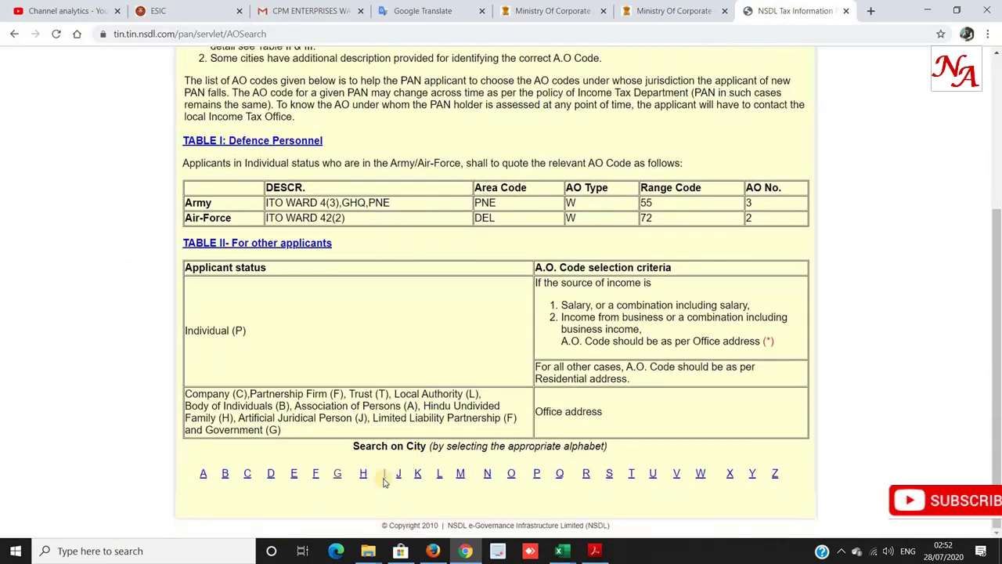
pyautogui.click(337, 471)
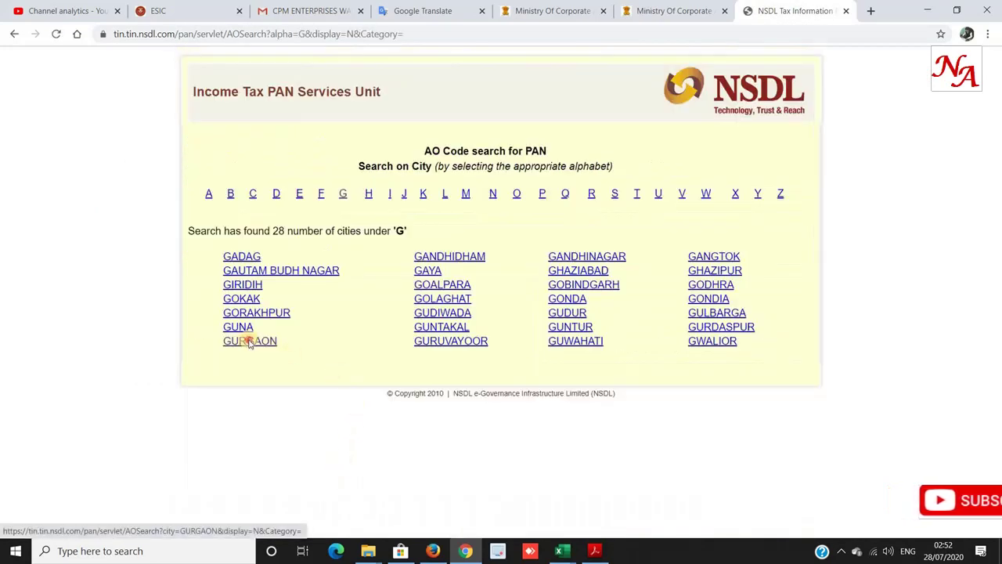
pyautogui.click(250, 341)
pyautogui.scroll(-13, 253, 343)
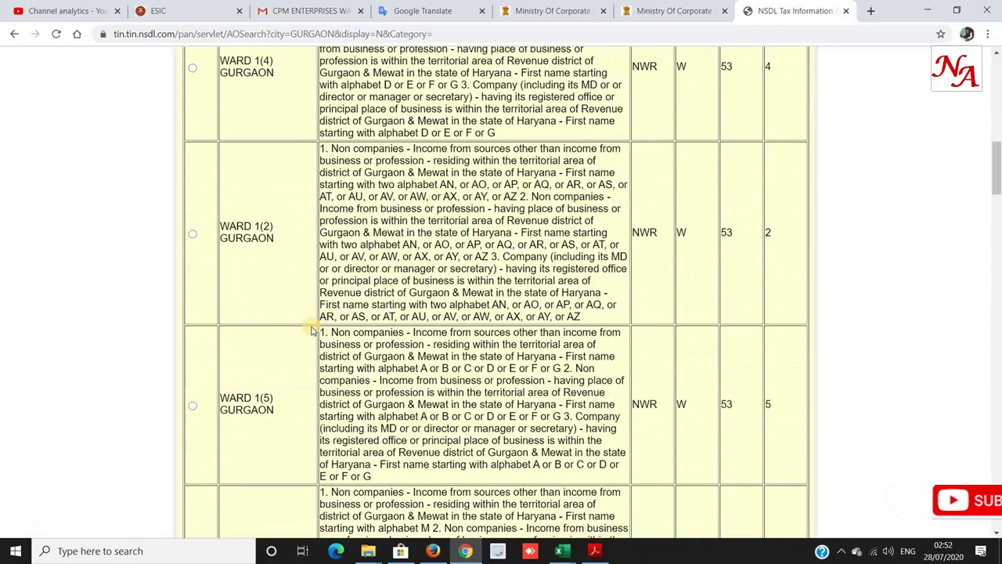
pyautogui.scroll(-4, 319, 325)
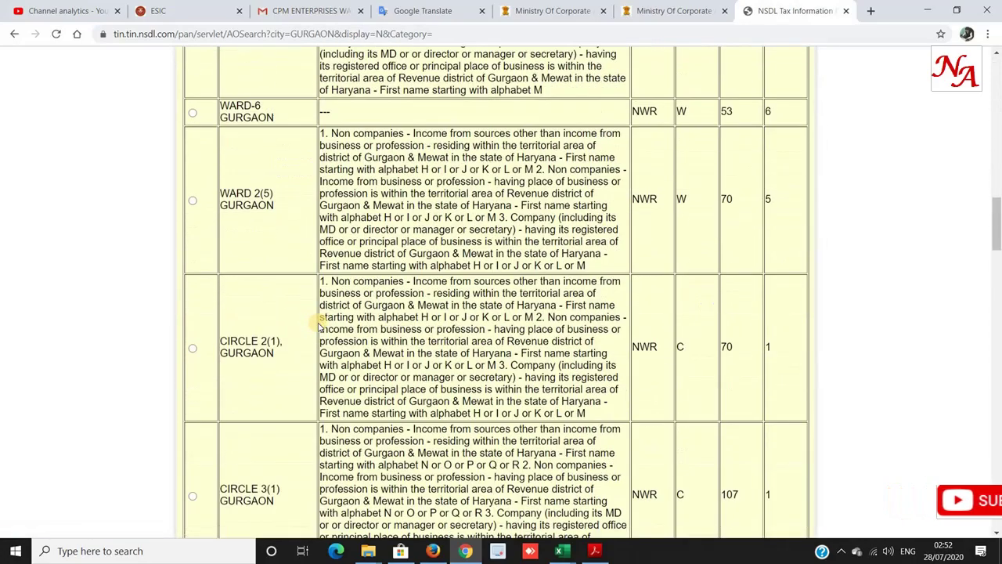
pyautogui.scroll(-1, 320, 326)
pyautogui.scroll(-2, 319, 327)
pyautogui.hotkey('ctrl', 'shift', 'Tab')
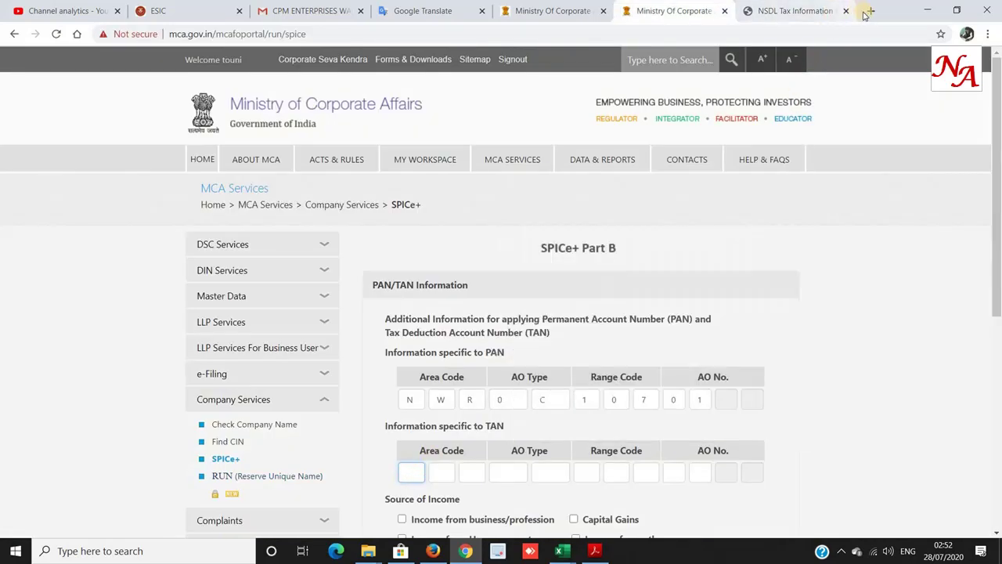
pyautogui.hotkey('ctrl', 't')
# Search Google for 'TAN AO CODE' and open NSDL's TAN AO Code Search page.
pyautogui.write('g')
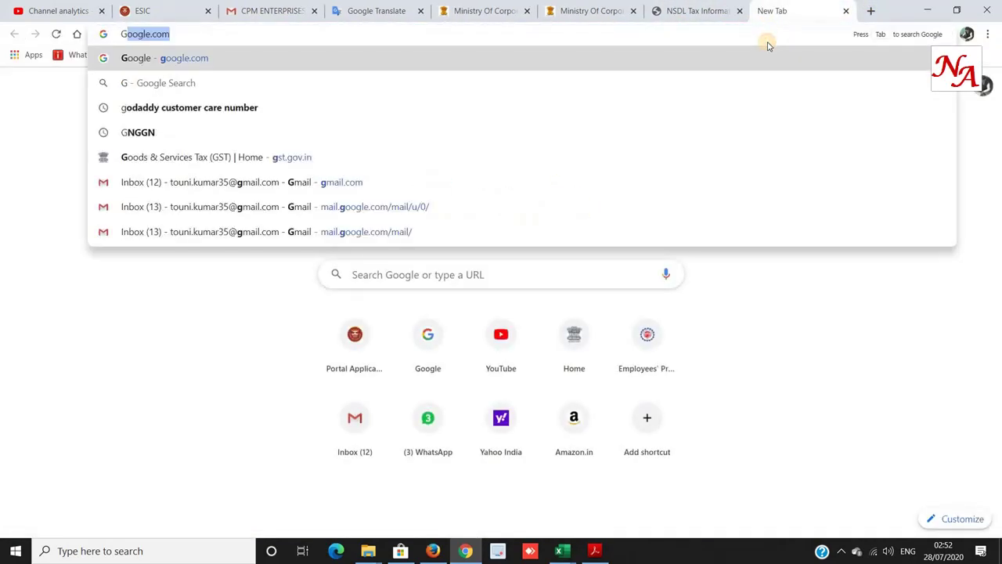
pyautogui.press('Return')
pyautogui.click(447, 240)
pyautogui.write('T')
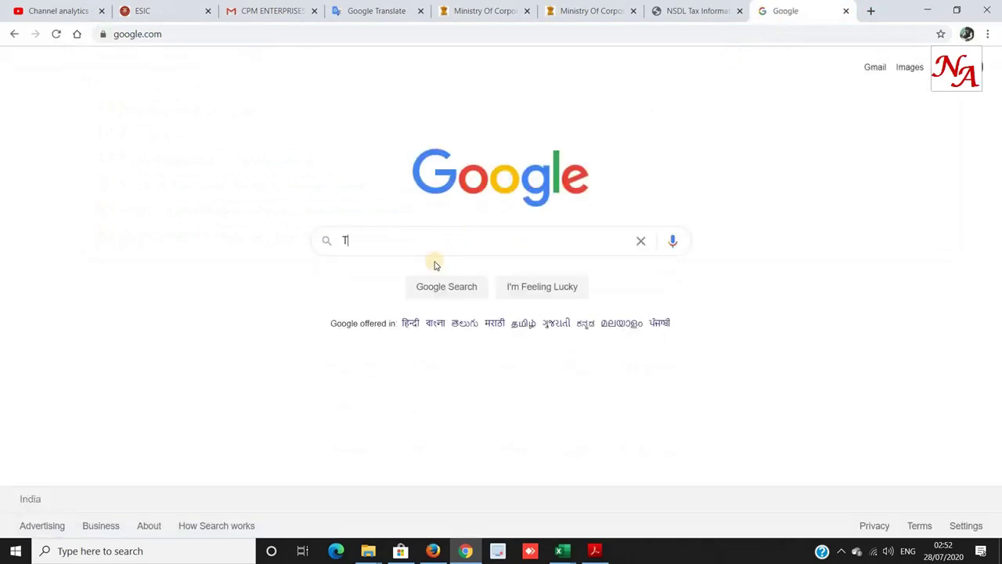
pyautogui.write('AN AO CODE')
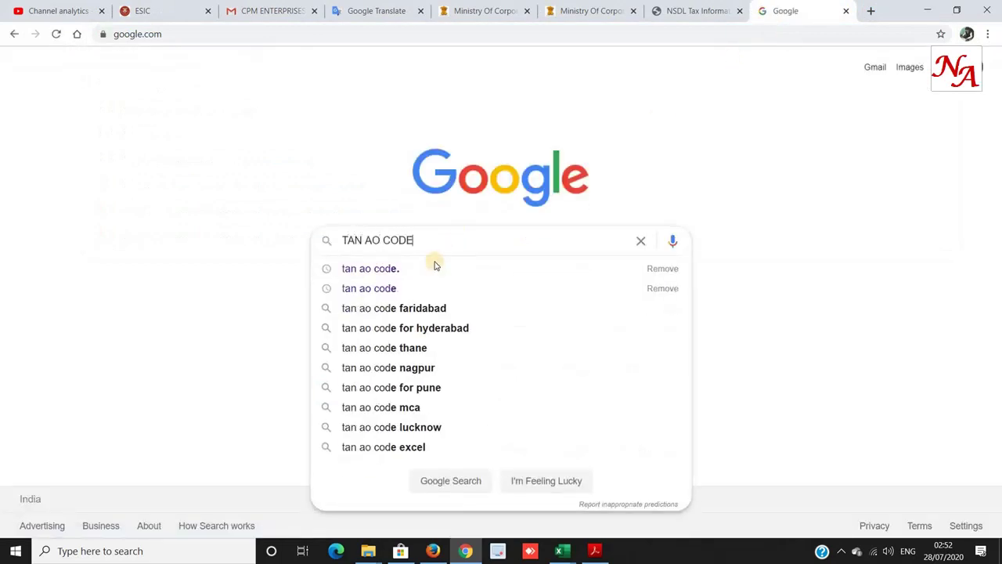
pyautogui.press('Return')
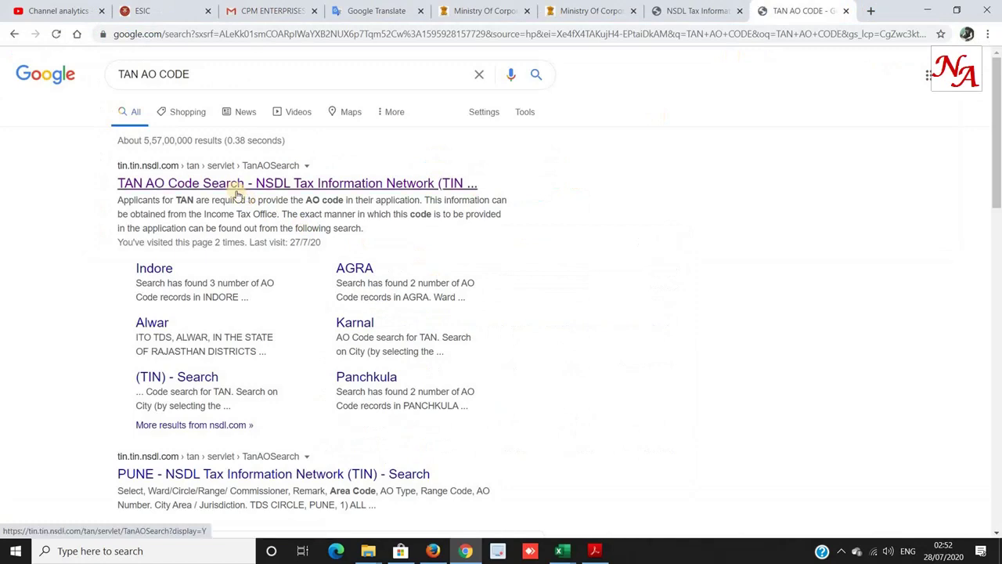
pyautogui.moveTo(117, 165); pyautogui.dragTo(291, 185)
pyautogui.click(271, 183)
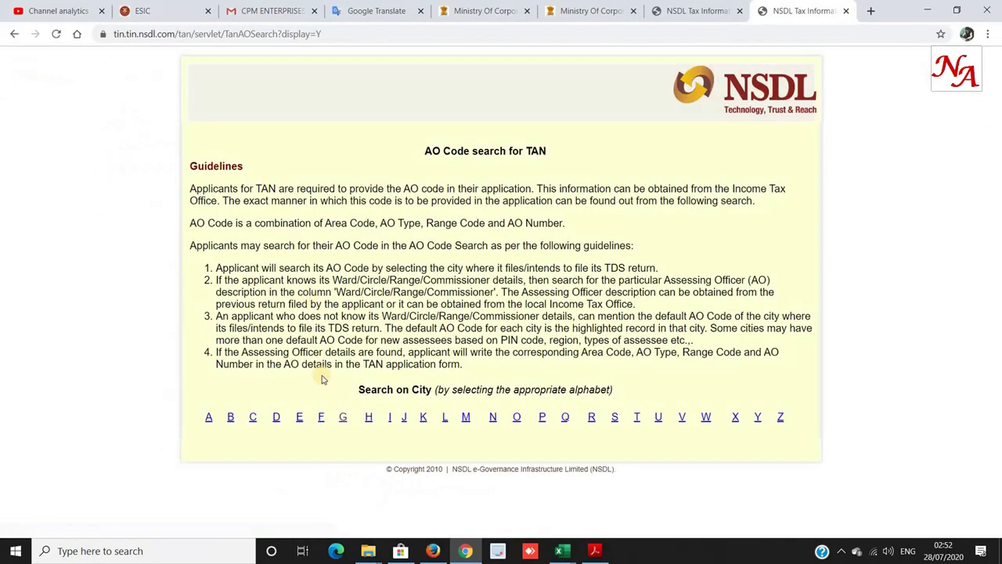
# Look up Gurgaon's TAN AO codes (ITO(TDS): NWR, WT, 74, 7) and return to the SPICe+ form.
pyautogui.click(342, 422)
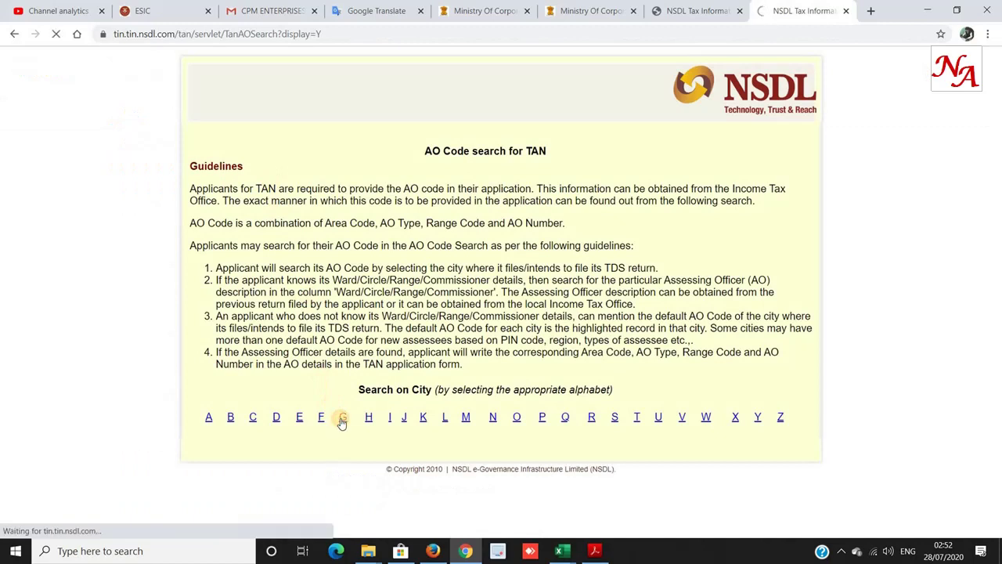
pyautogui.click(391, 287)
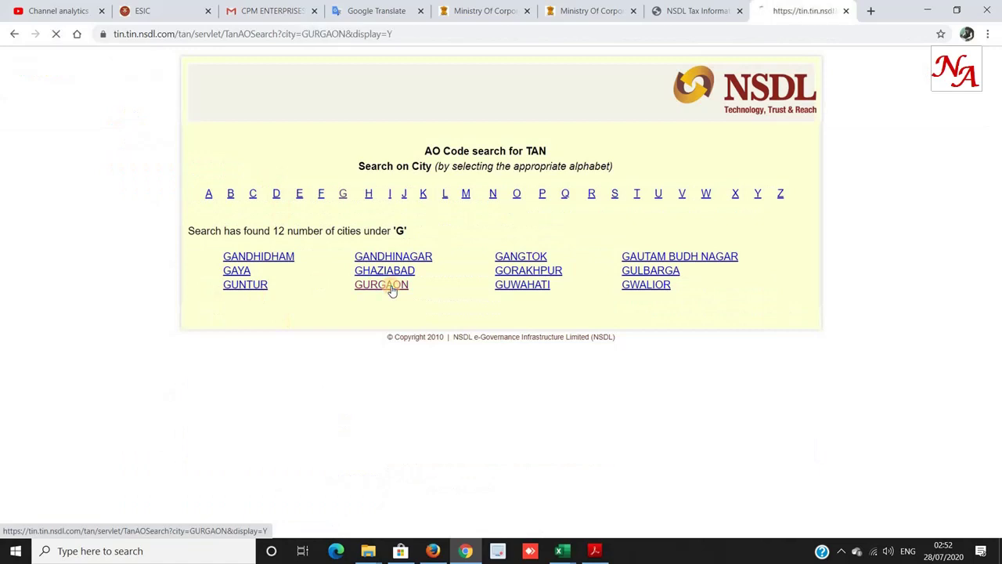
pyautogui.moveTo(192, 296); pyautogui.dragTo(384, 322)
pyautogui.click(316, 324)
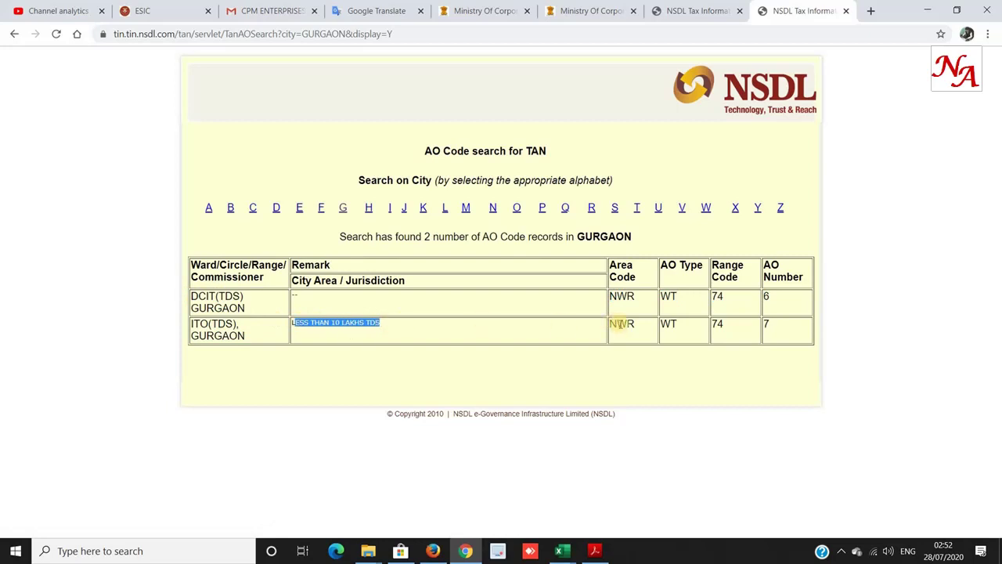
pyautogui.moveTo(615, 323); pyautogui.dragTo(788, 326)
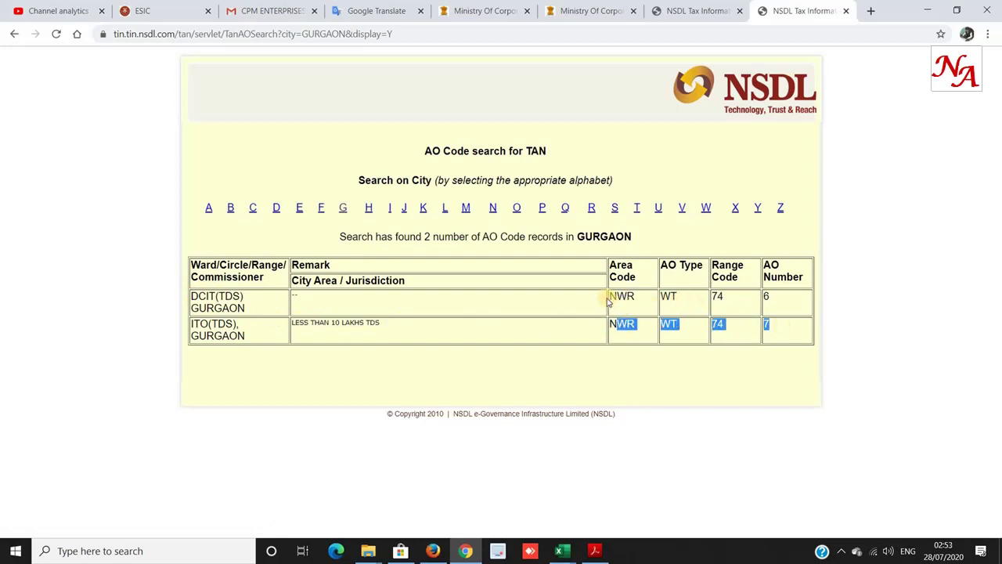
pyautogui.moveTo(667, 295); pyautogui.dragTo(792, 328)
pyautogui.click(615, 324)
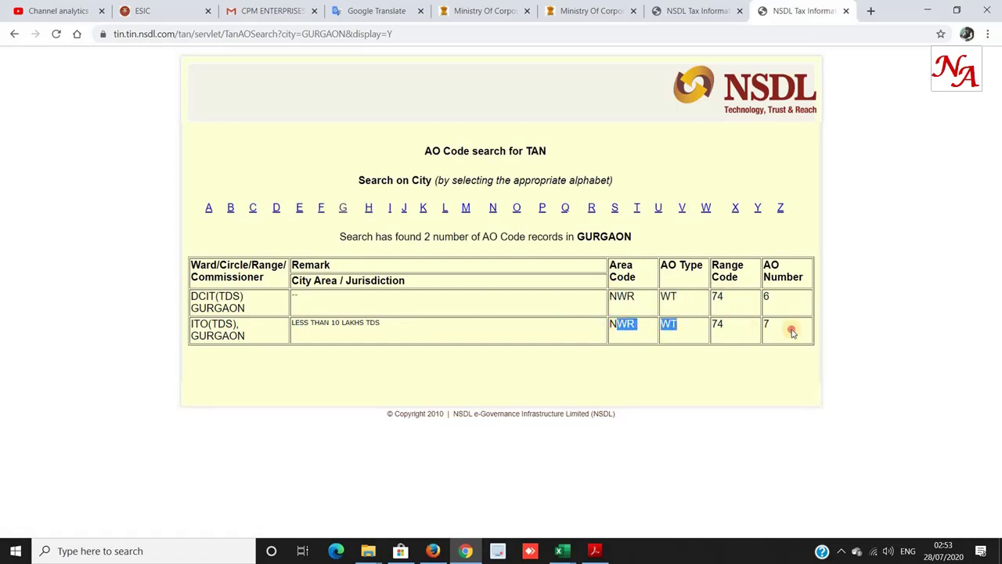
pyautogui.hotkey('ctrl', 'shift', 'Tab')
pyautogui.hotkey('ctrl', 'shift', 'Tab')
pyautogui.click(389, 308)
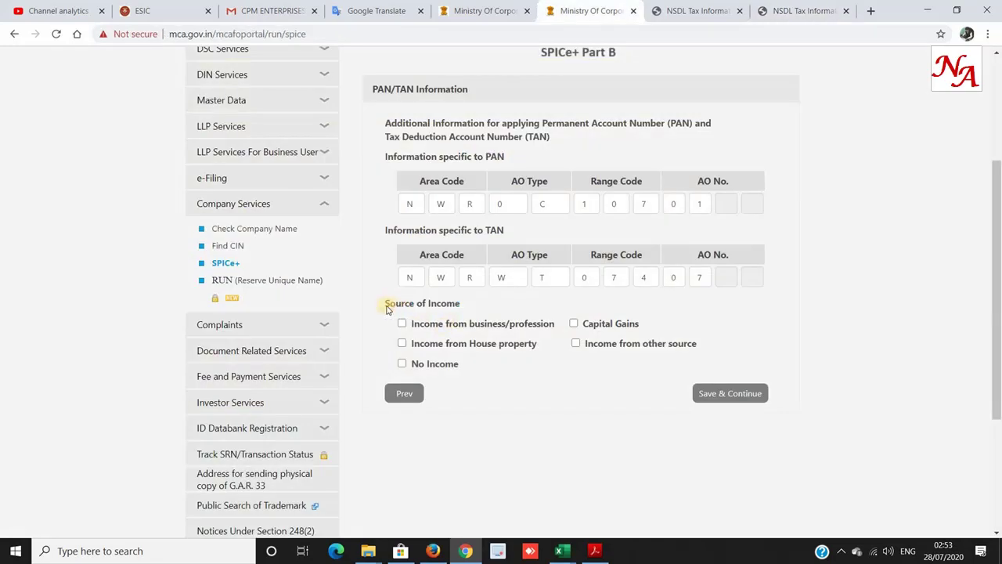
# Tick 'Income from business/profession' under Source of Income and bring up the incorporation booklet PDF.
pyautogui.moveTo(382, 308); pyautogui.dragTo(494, 308)
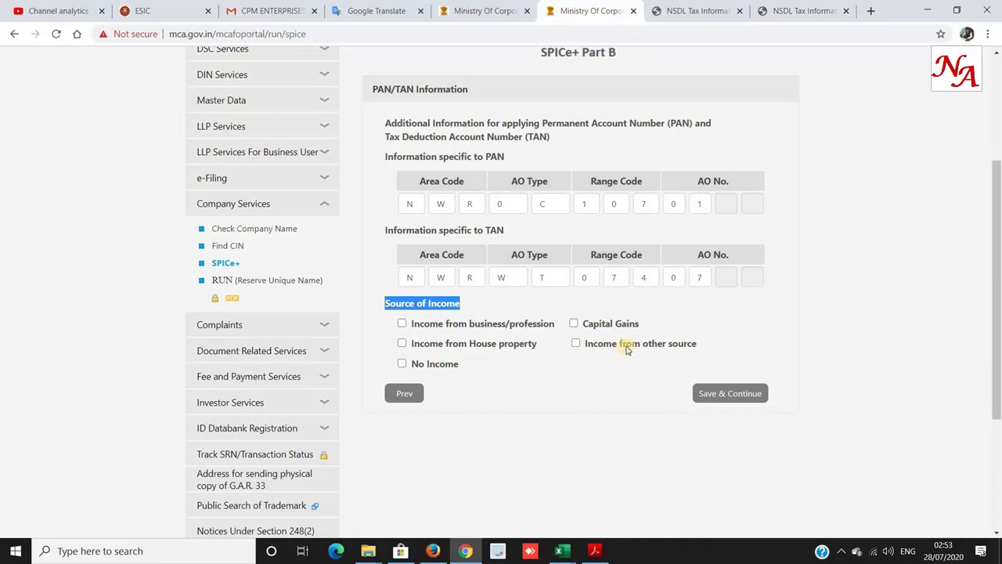
pyautogui.click(415, 324)
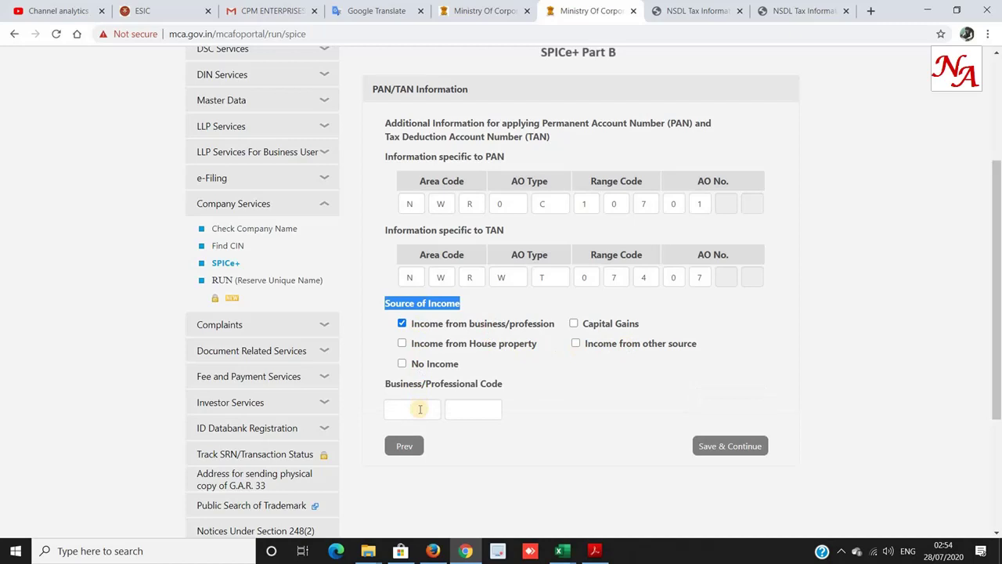
pyautogui.click(594, 551)
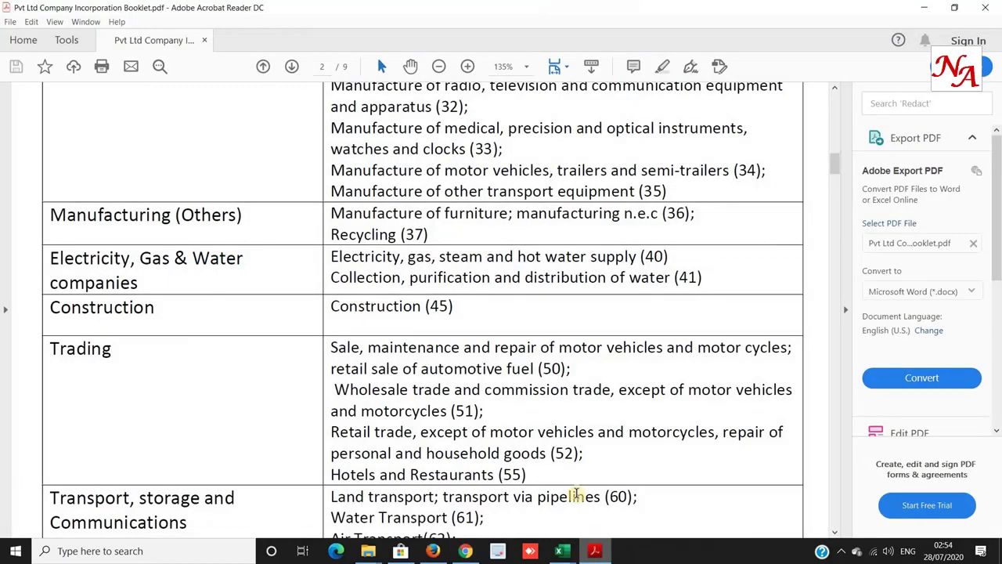
# Find Chartered Accountant/Accountancy (code 4) in the booklet's table and enter 04 as Business/Professional Code.
pyautogui.scroll(-10, 540, 453)
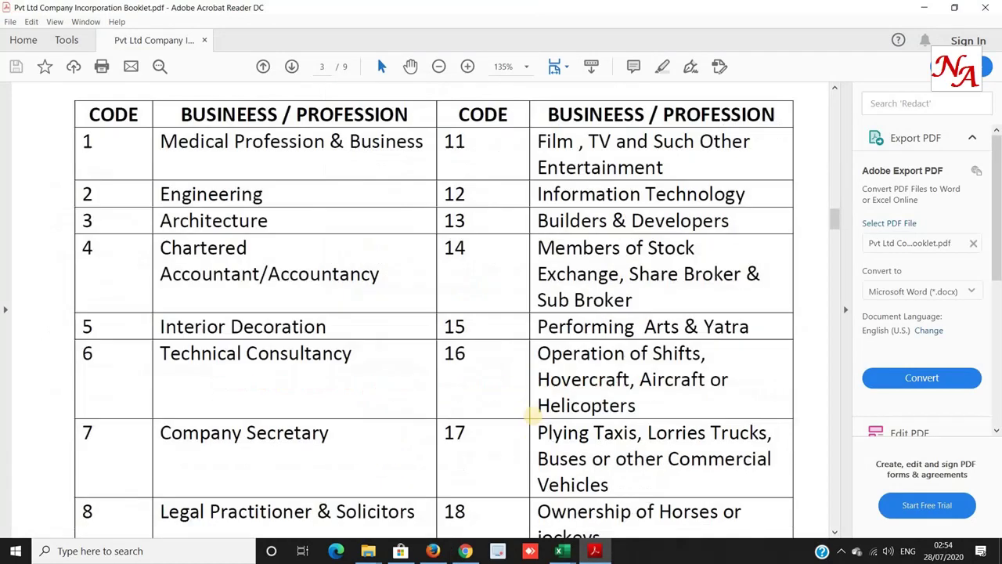
pyautogui.moveTo(162, 143); pyautogui.dragTo(374, 154)
pyautogui.click(259, 154)
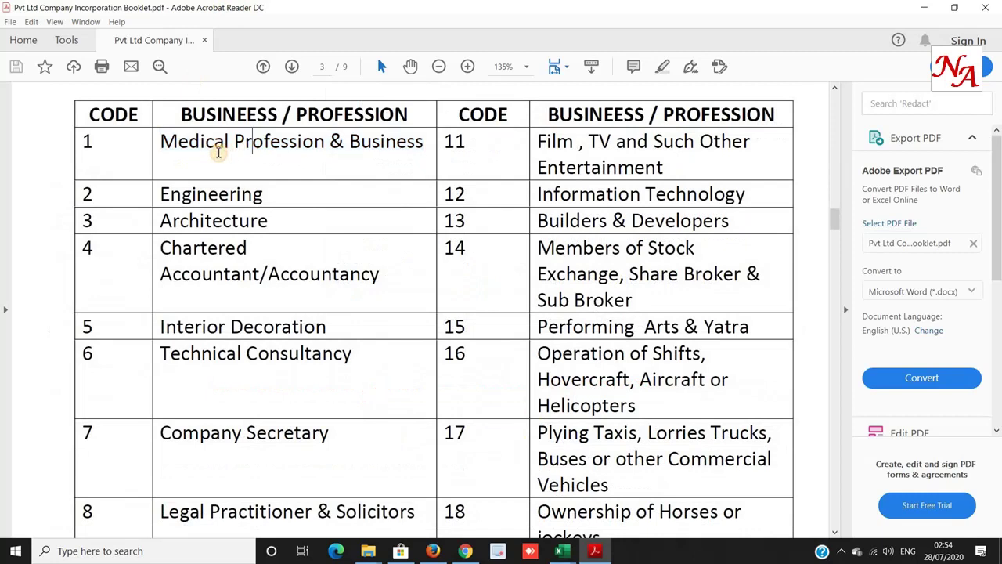
pyautogui.click(196, 194)
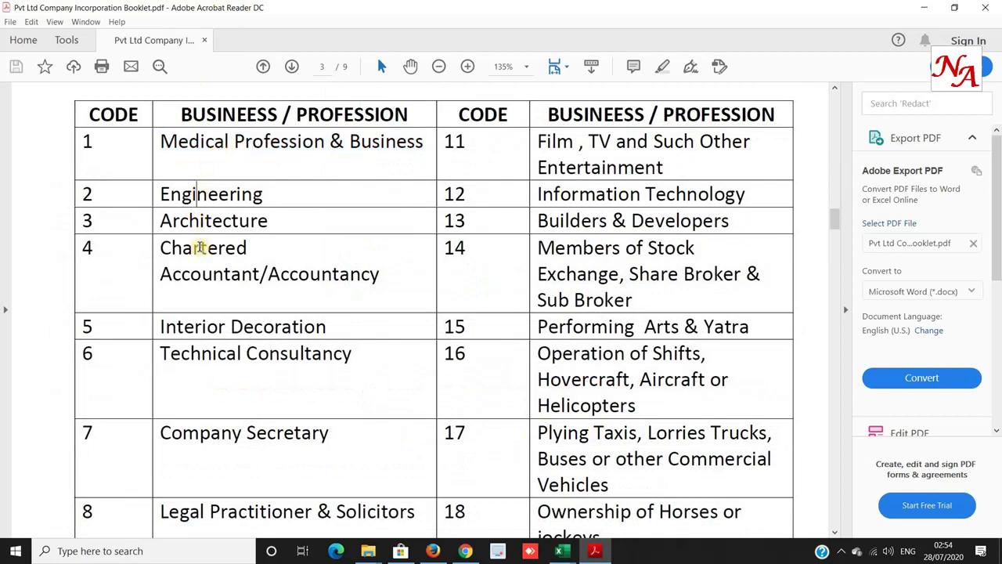
pyautogui.moveTo(189, 248); pyautogui.dragTo(384, 284)
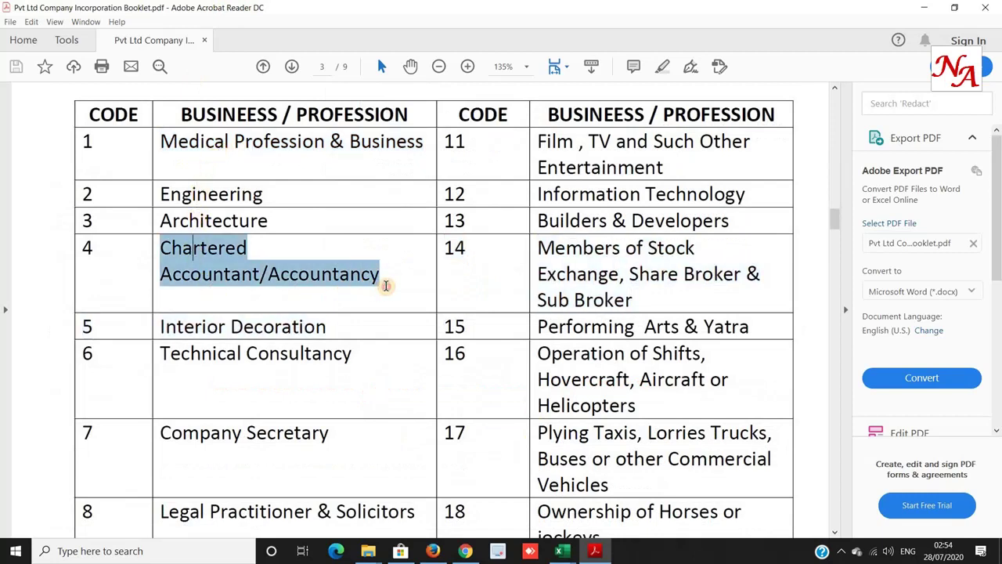
pyautogui.click(200, 304)
pyautogui.hotkey('alt', 'Tab')
pyautogui.click(400, 412)
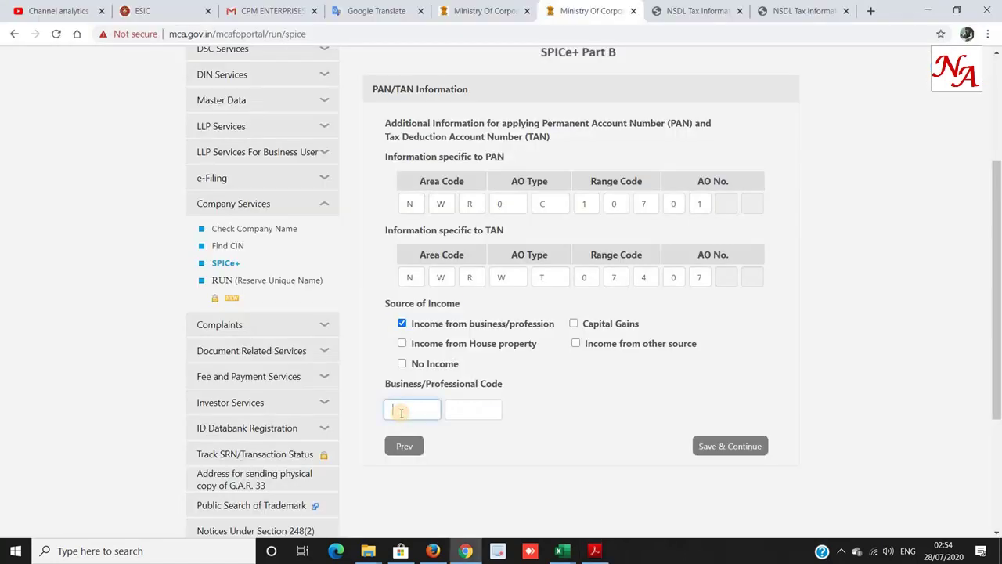
pyautogui.write('04')
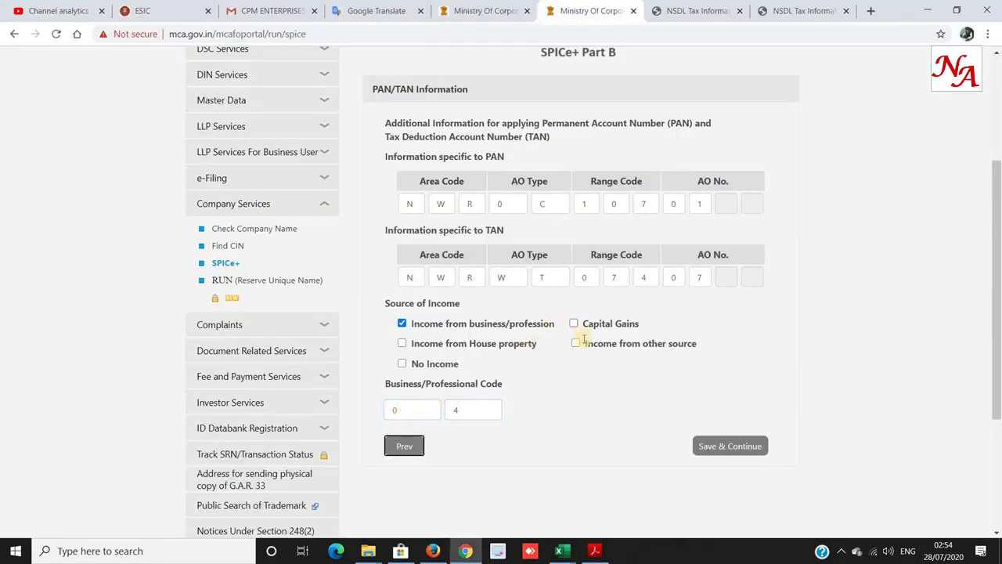
# Change Source of Income to only 'Income from other source' and try saving the PAN/TAN section.
pyautogui.click(576, 345)
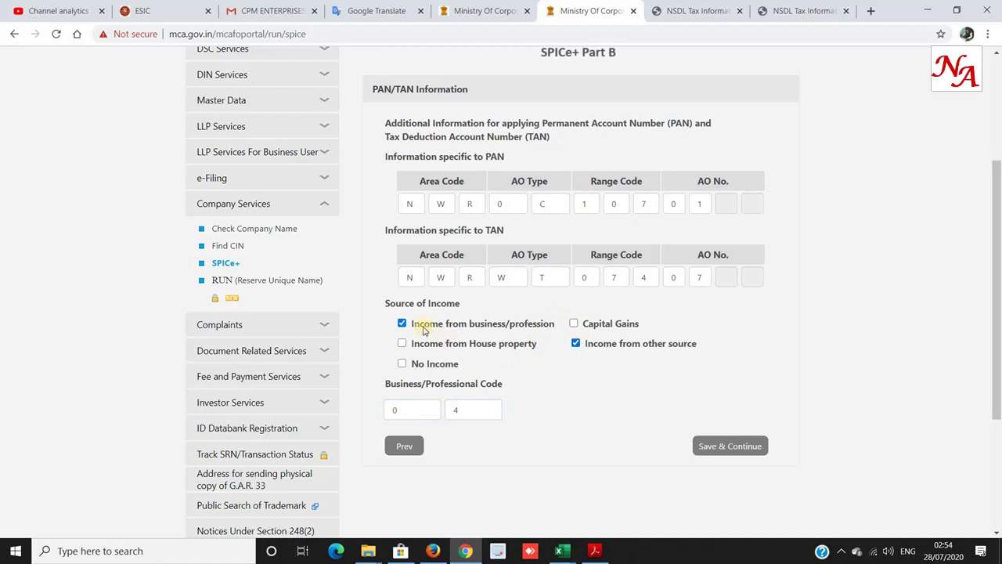
pyautogui.click(403, 323)
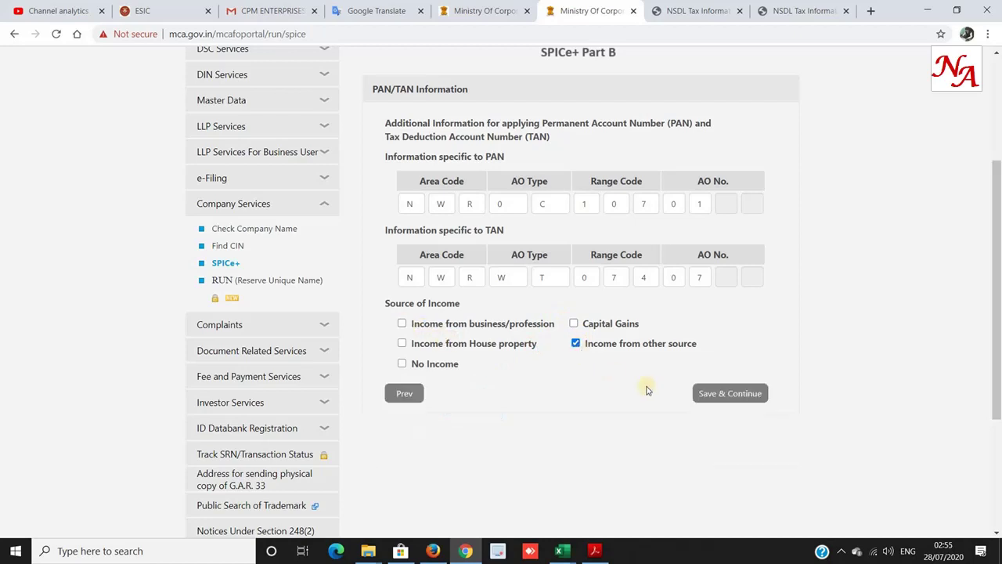
pyautogui.click(737, 394)
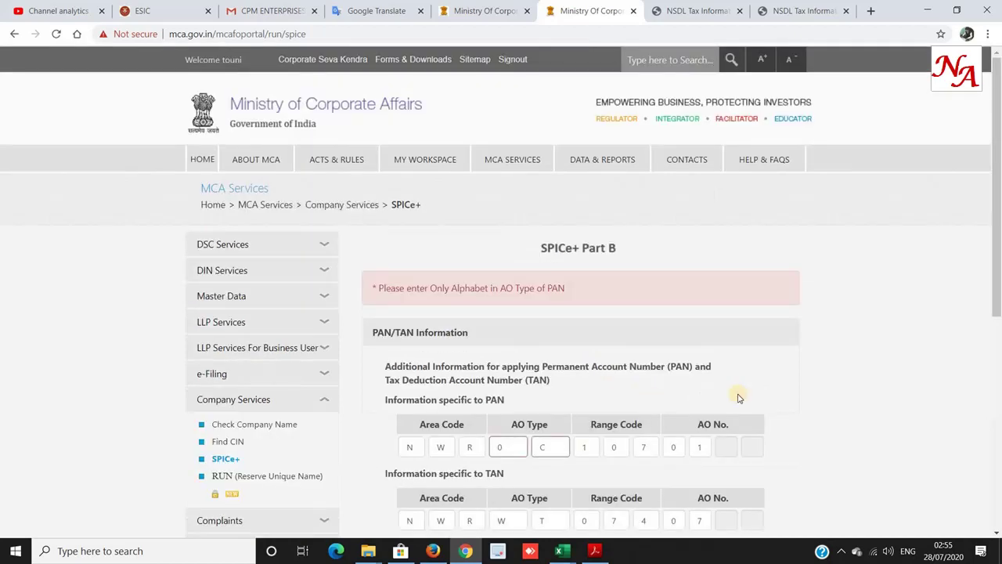
pyautogui.scroll(-5, 715, 291)
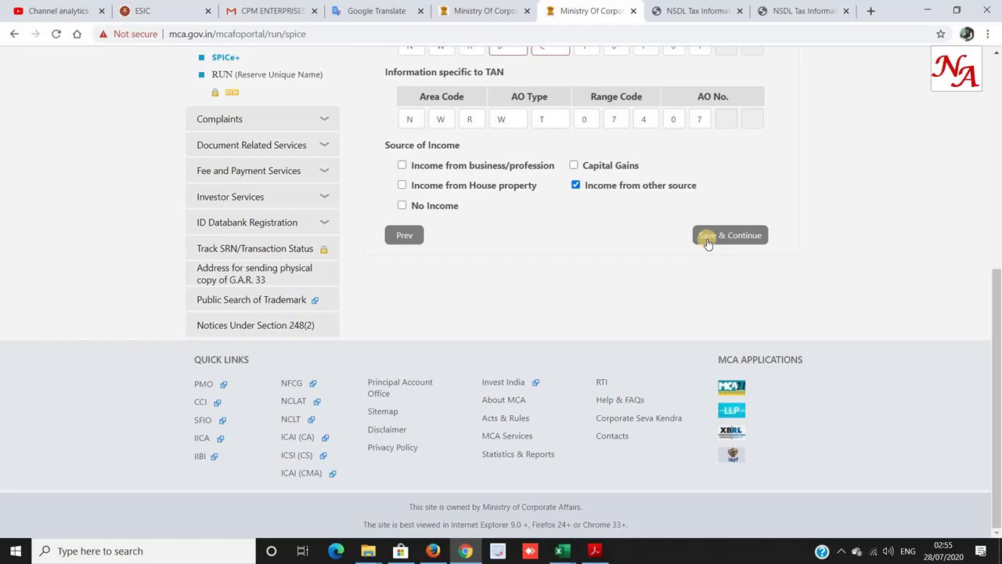
pyautogui.click(707, 242)
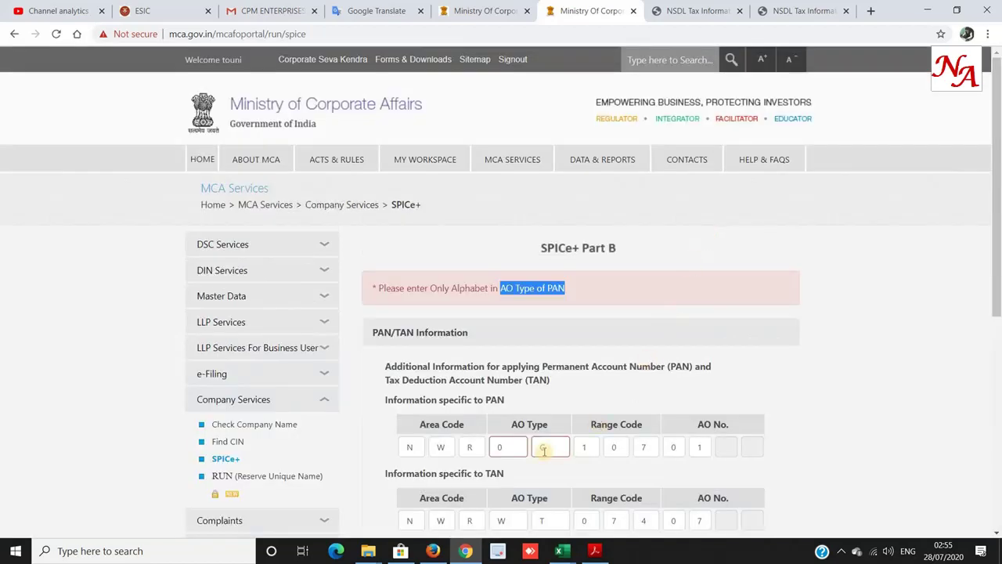
# Clear the rejected 0 from PAN AO Type and save to reach the Attachments section.
pyautogui.click(497, 446)
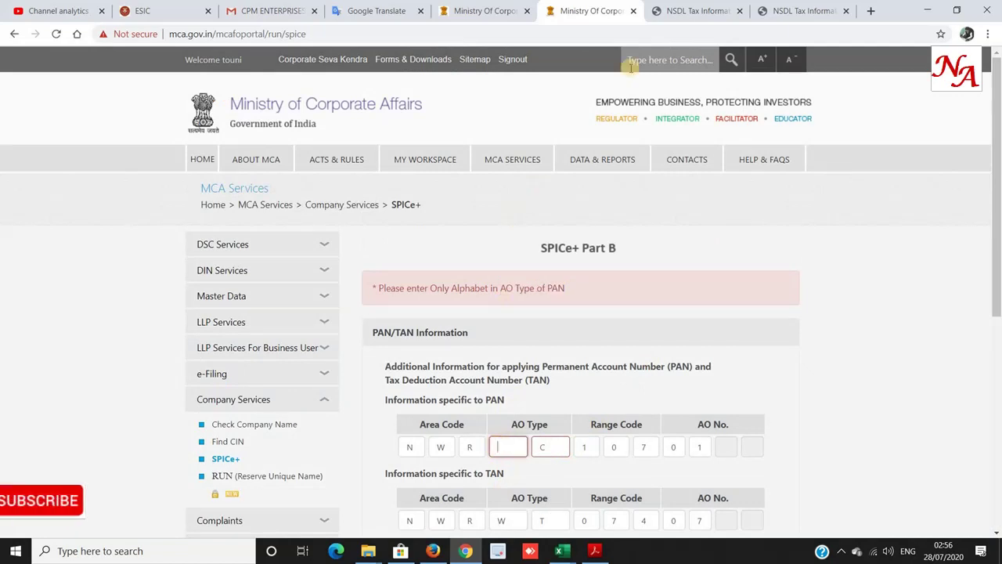
pyautogui.moveTo(626, 159)
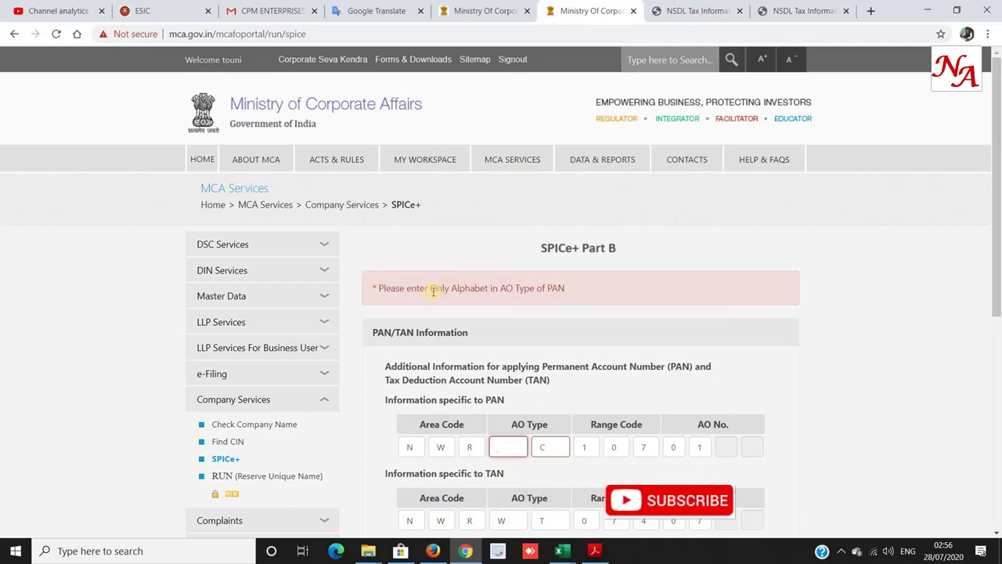
pyautogui.scroll(-3, 492, 313)
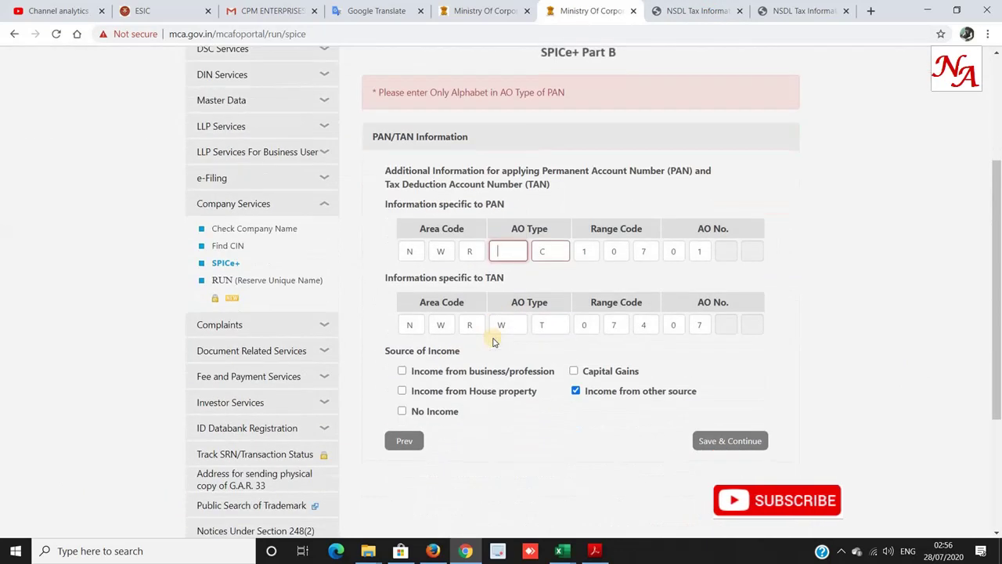
pyautogui.click(725, 444)
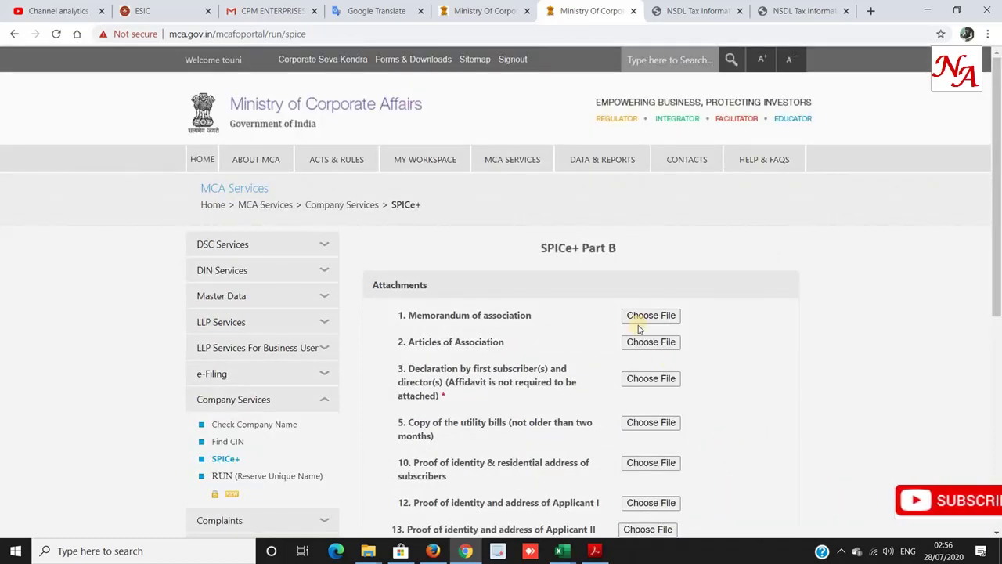
# Review the mandatory attachments: declaration, utility bill age limit, subscriber and applicant identity proofs.
pyautogui.scroll(-1, 637, 328)
pyautogui.moveTo(406, 249); pyautogui.dragTo(557, 249)
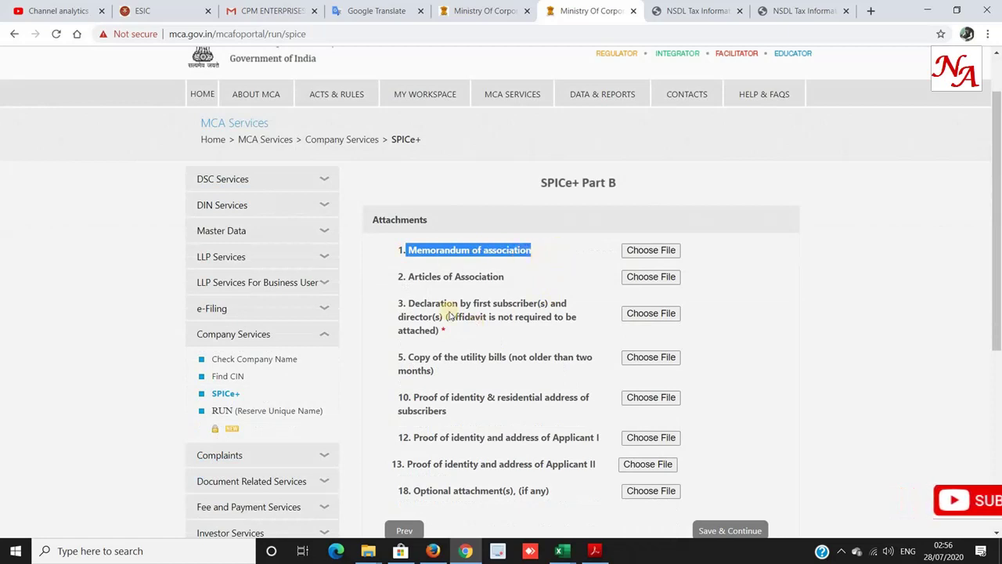
pyautogui.moveTo(407, 304); pyautogui.dragTo(577, 316)
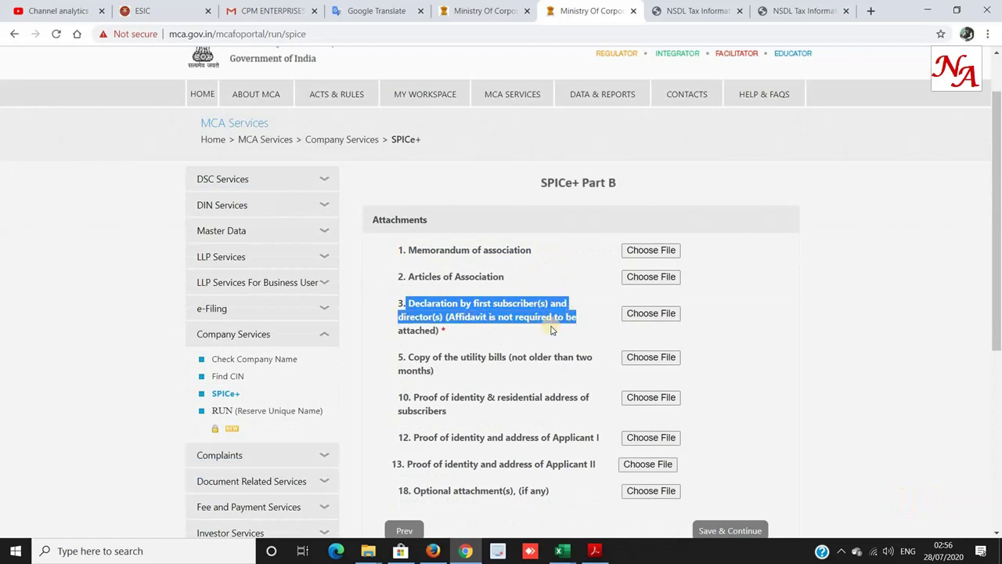
pyautogui.moveTo(419, 369); pyautogui.dragTo(532, 363)
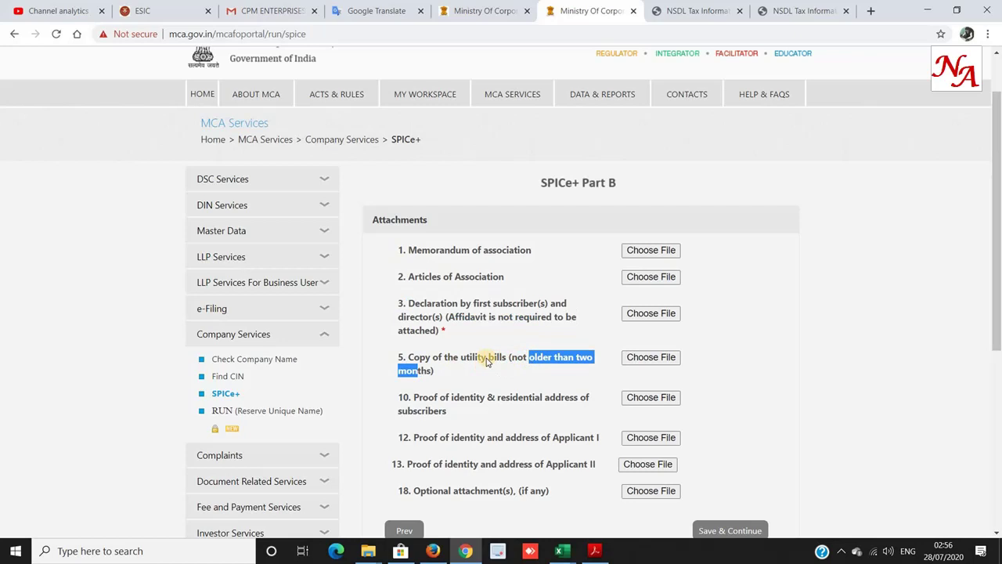
pyautogui.moveTo(413, 399); pyautogui.dragTo(590, 399)
pyautogui.moveTo(439, 437); pyautogui.dragTo(595, 437)
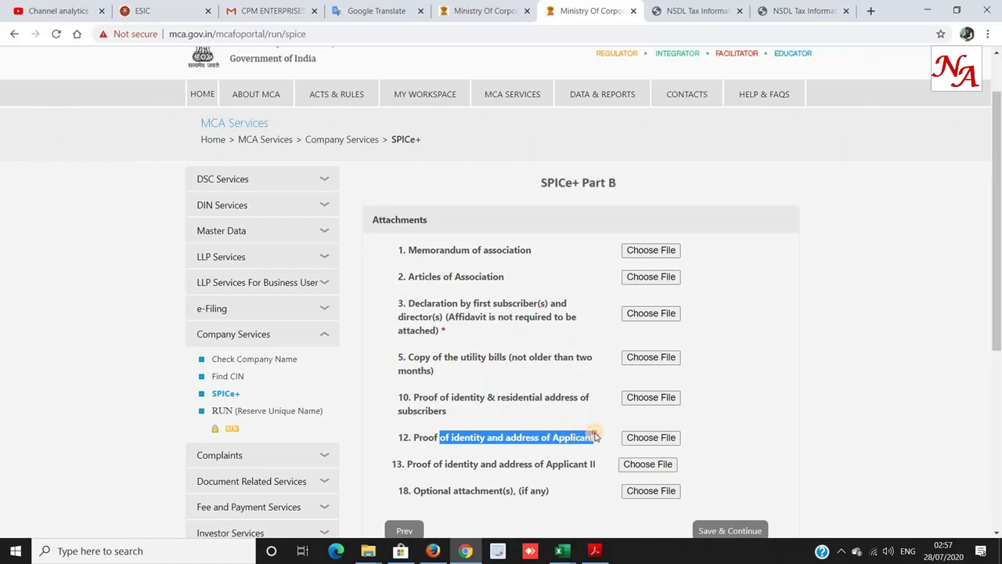
pyautogui.moveTo(421, 463); pyautogui.dragTo(482, 479)
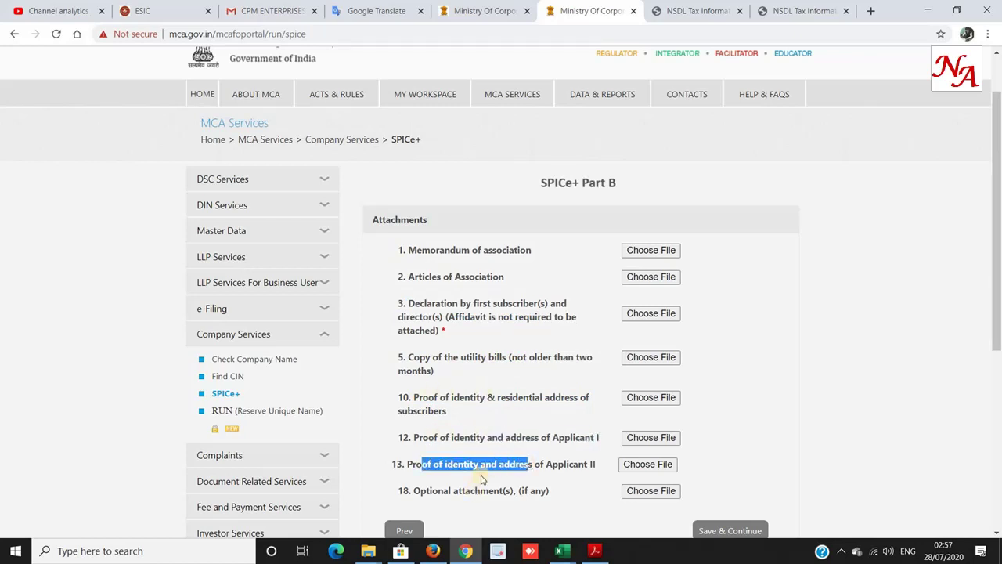
pyautogui.click(397, 310)
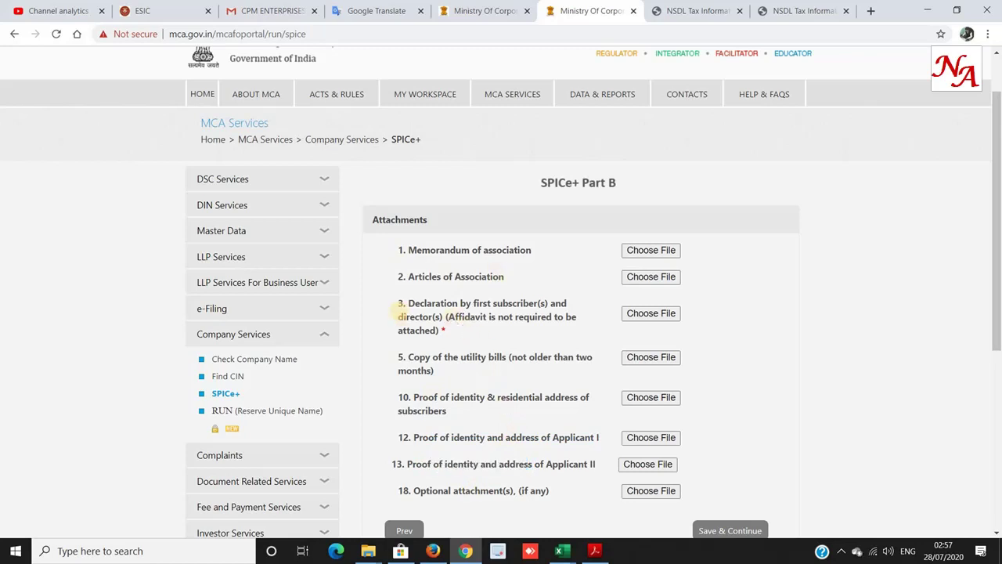
pyautogui.moveTo(411, 345); pyautogui.dragTo(472, 481)
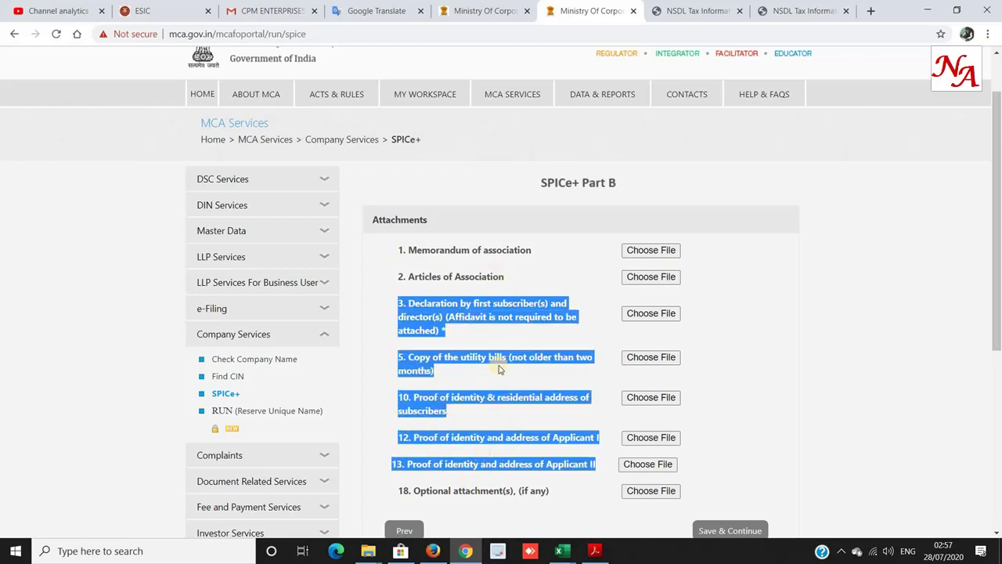
pyautogui.click(500, 323)
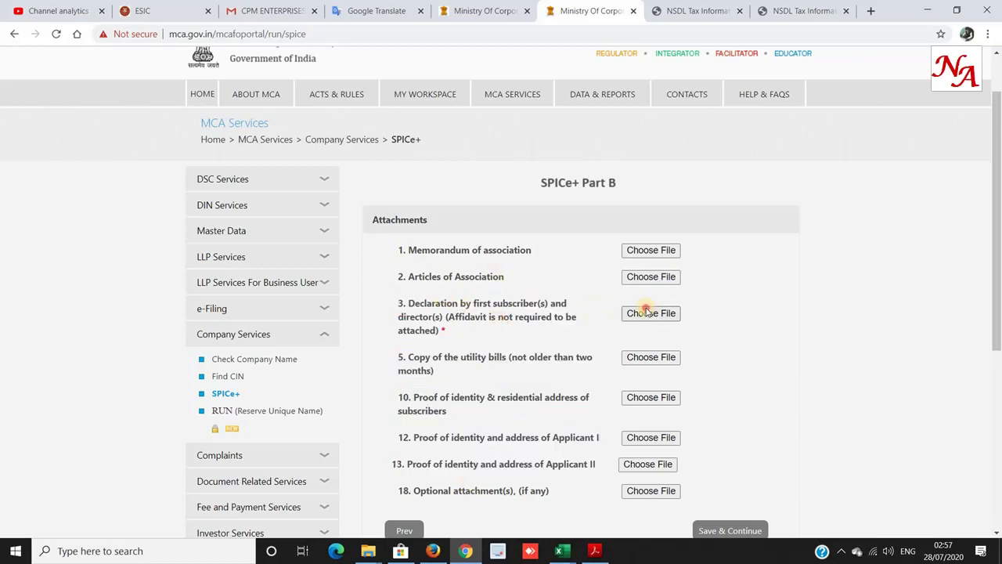
# Check the optional attachments item and save the Attachments section.
pyautogui.scroll(-1, 407, 255)
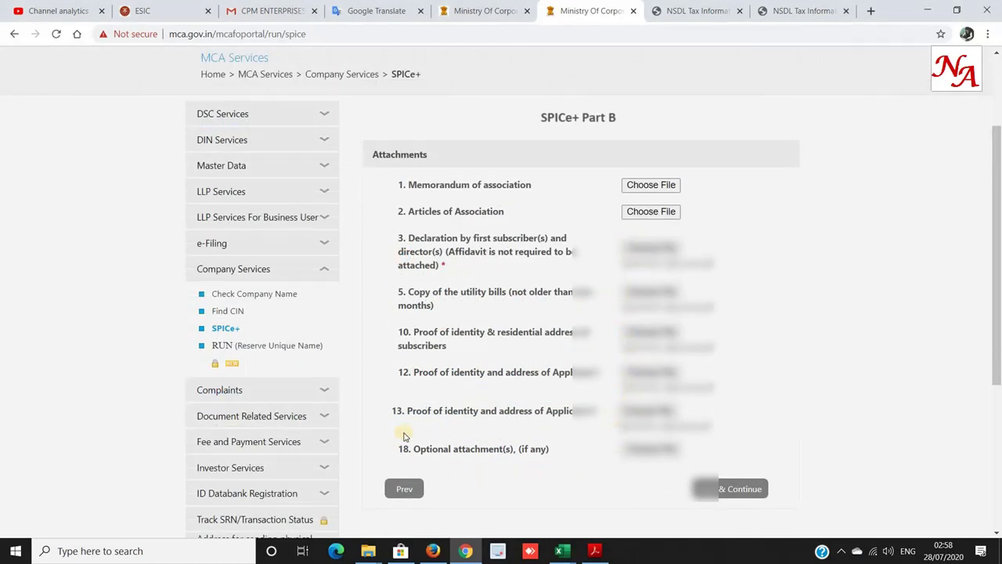
pyautogui.moveTo(399, 450); pyautogui.dragTo(576, 450)
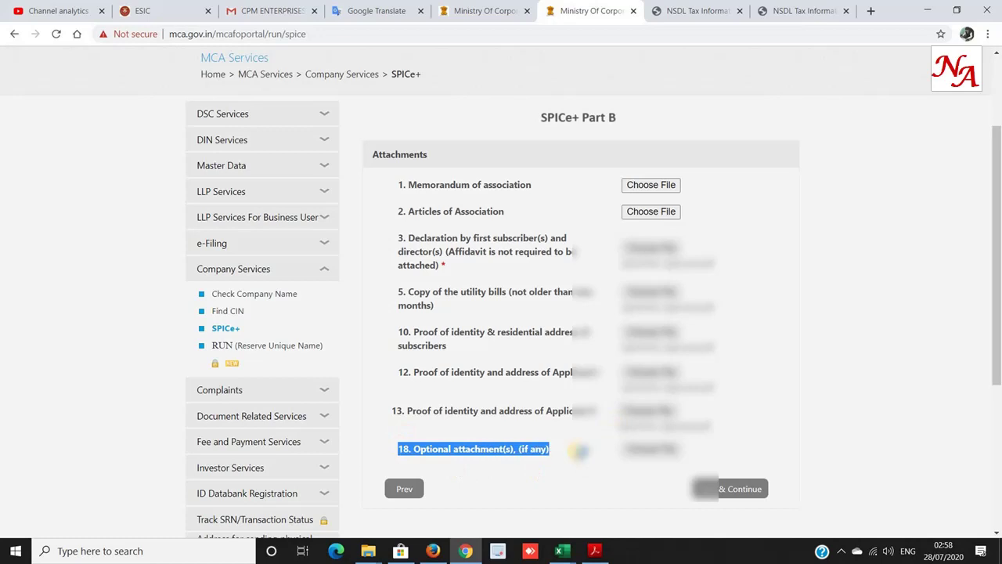
pyautogui.click(736, 488)
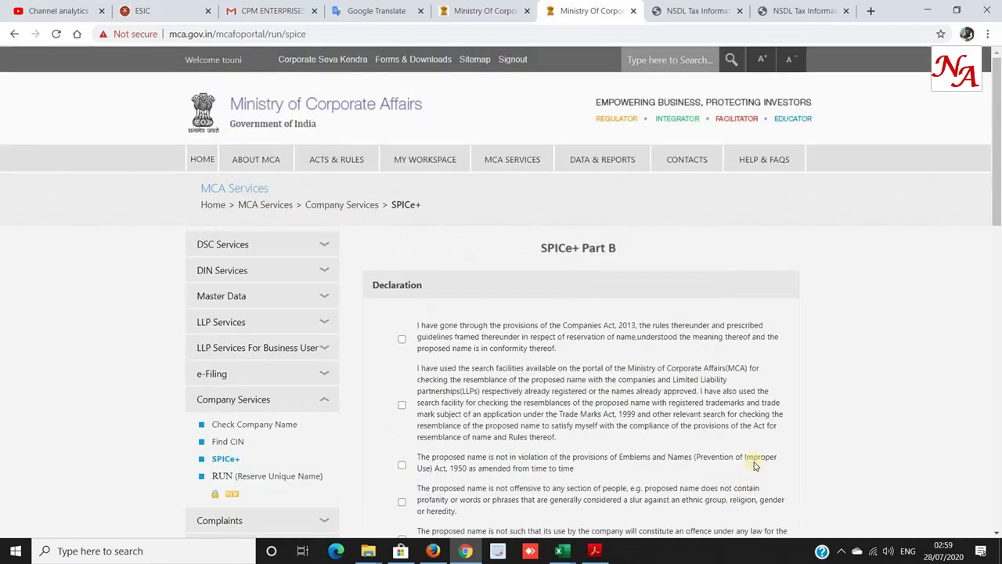
# Tick the first declaration, verify the entered name and DIN, and save the declarations.
pyautogui.click(402, 338)
pyautogui.scroll(-4, 404, 327)
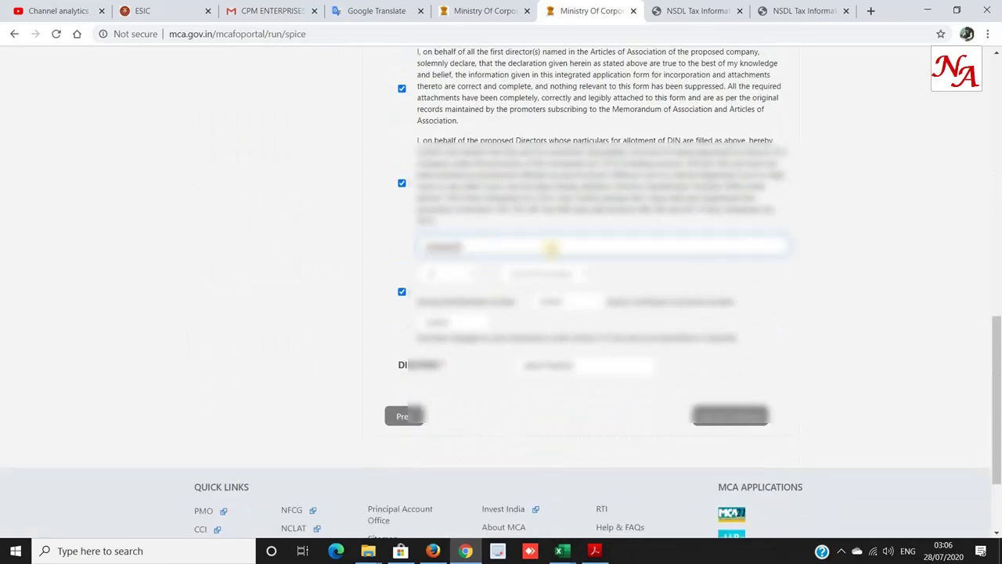
pyautogui.moveTo(551, 248); pyautogui.dragTo(384, 254)
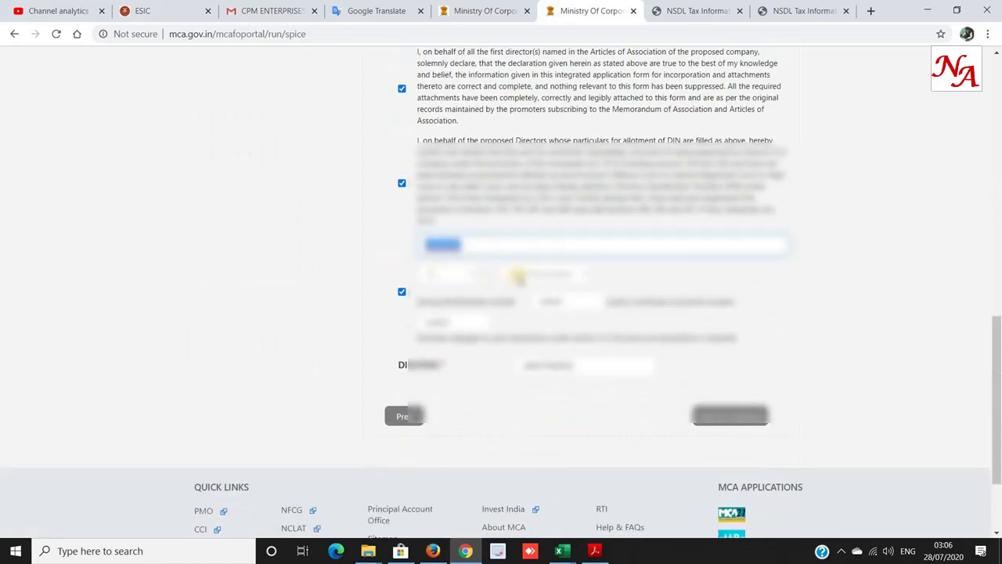
pyautogui.moveTo(566, 302); pyautogui.dragTo(509, 302)
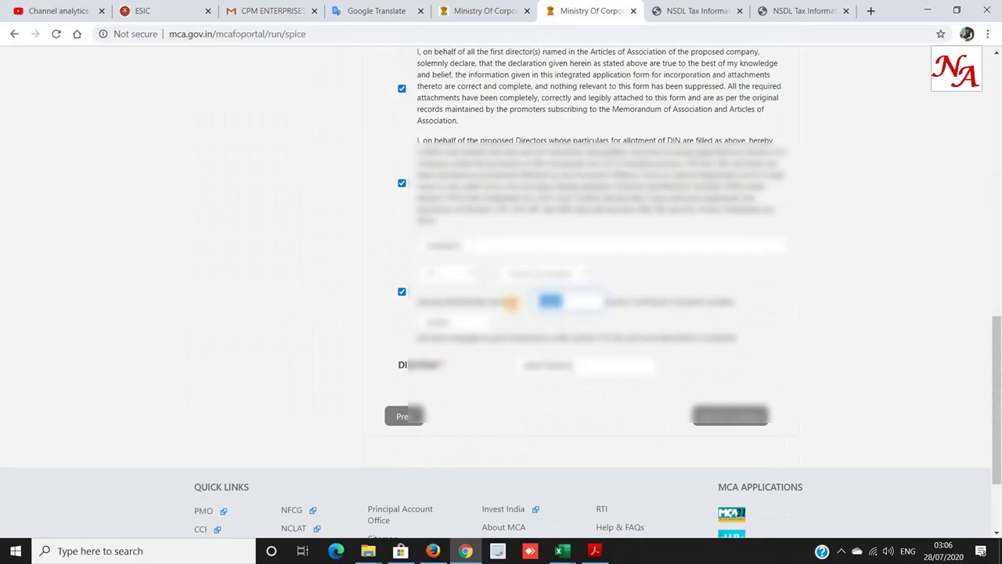
pyautogui.moveTo(580, 366); pyautogui.dragTo(504, 368)
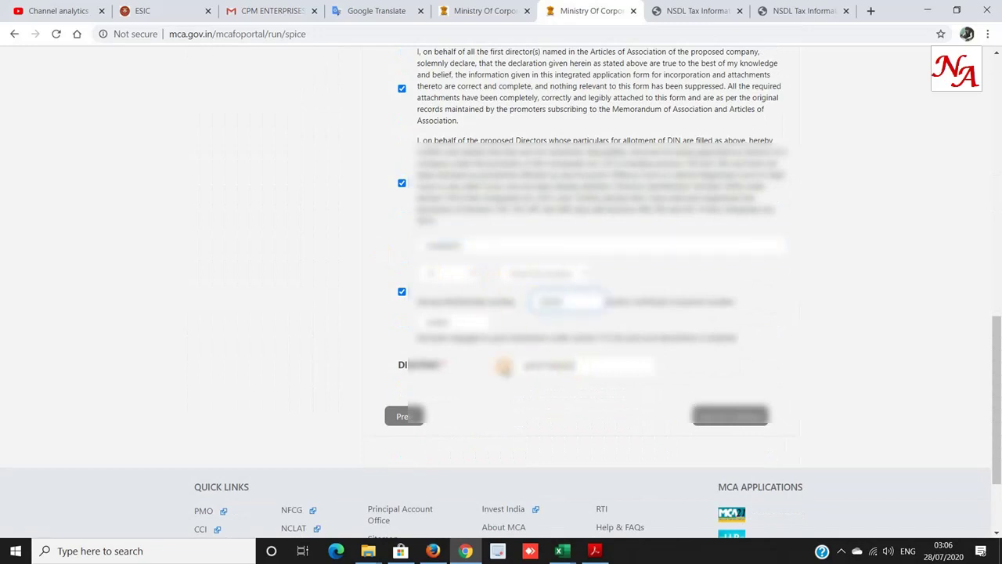
pyautogui.moveTo(565, 305); pyautogui.dragTo(486, 305)
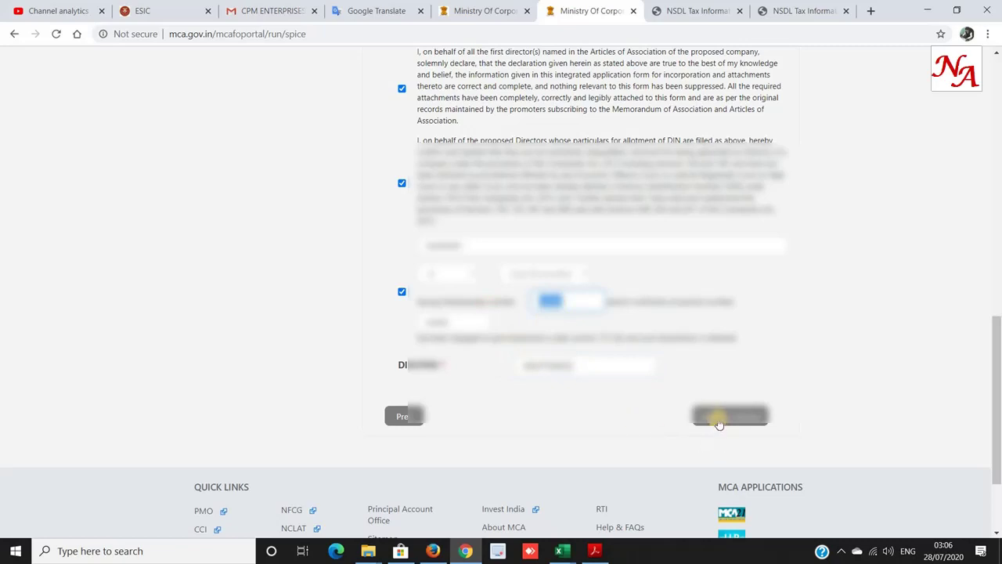
pyautogui.click(720, 416)
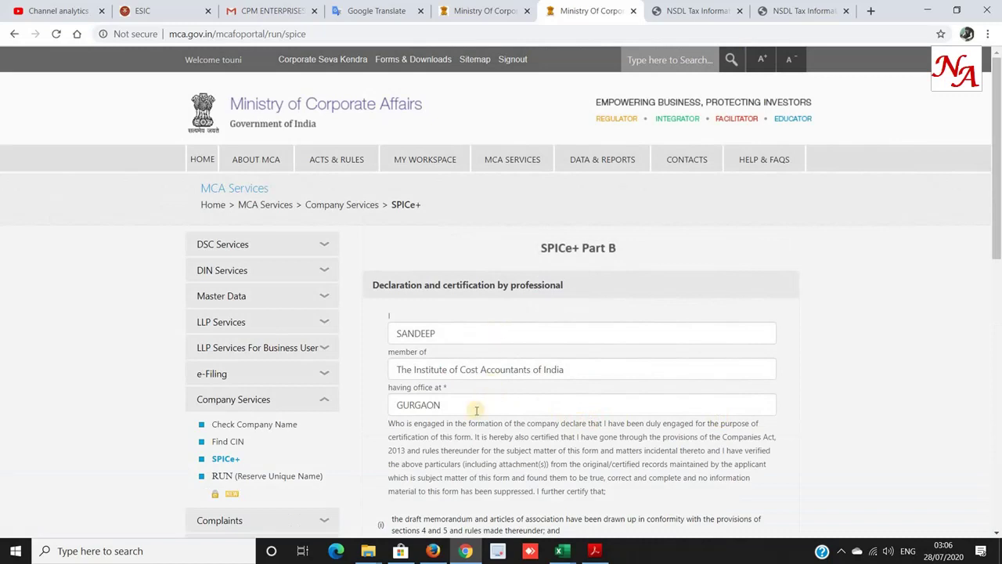
# Run Prescrutiny on the completed form, then submit SPICe+ Part B.
pyautogui.scroll(-5, 476, 410)
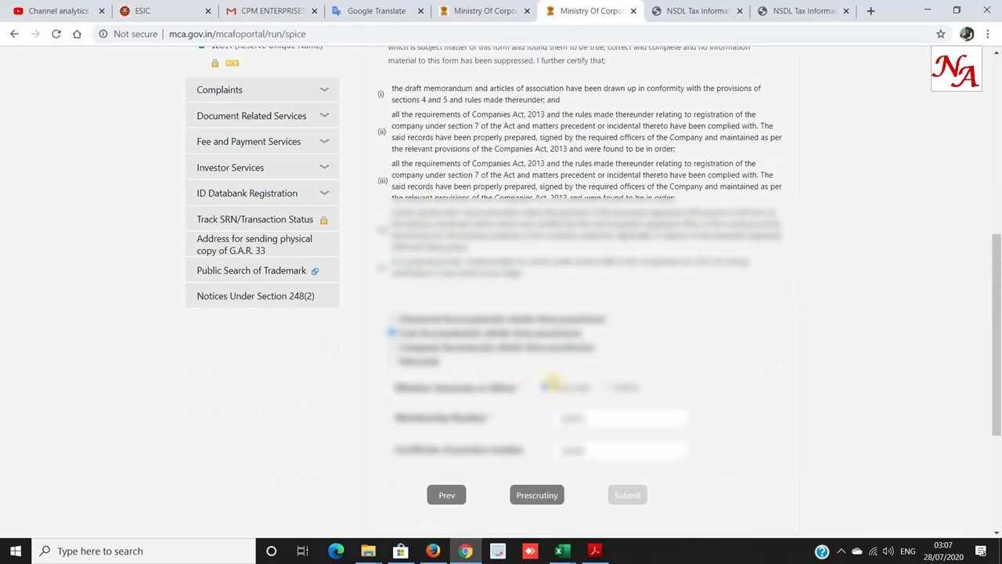
pyautogui.click(537, 496)
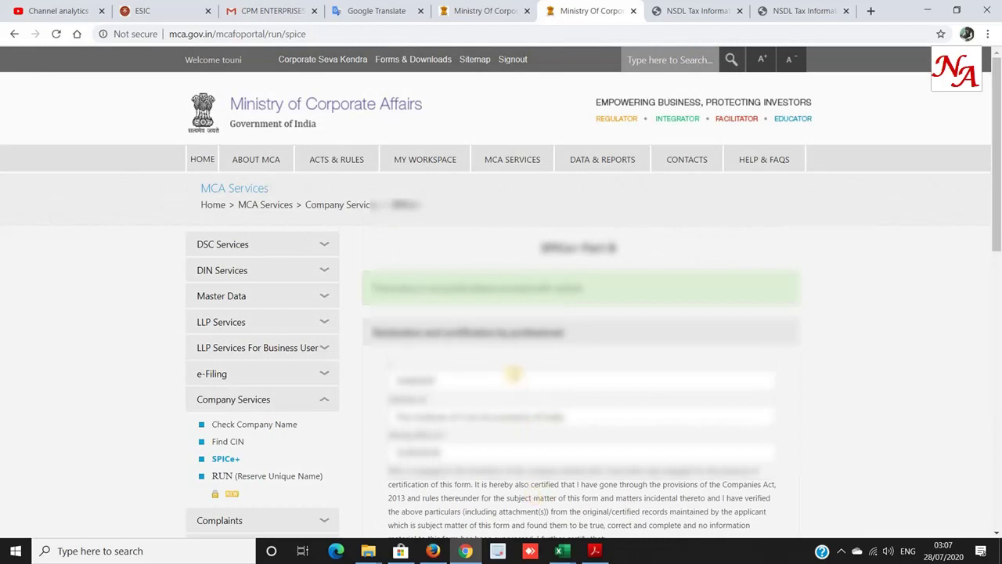
pyautogui.scroll(-5, 513, 373)
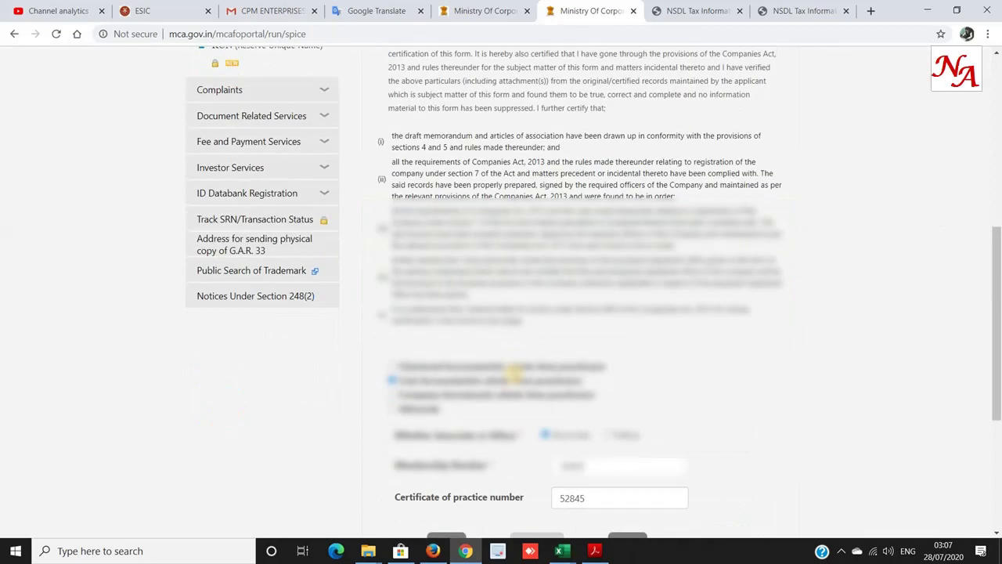
pyautogui.scroll(-3, 513, 374)
pyautogui.click(627, 269)
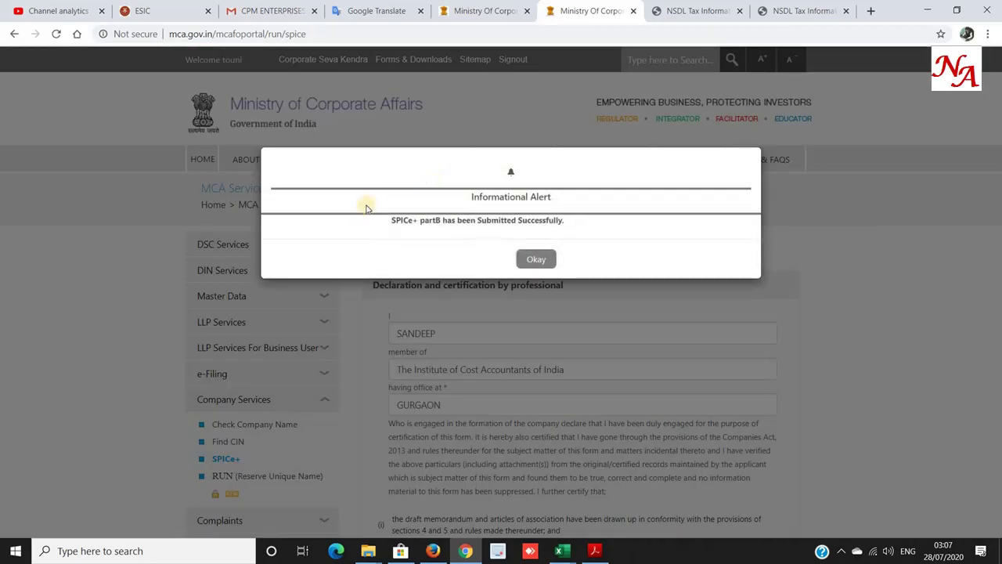
# Read the 'submitted successfully' alert and dismiss it with Okay.
pyautogui.moveTo(364, 224); pyautogui.dragTo(569, 223)
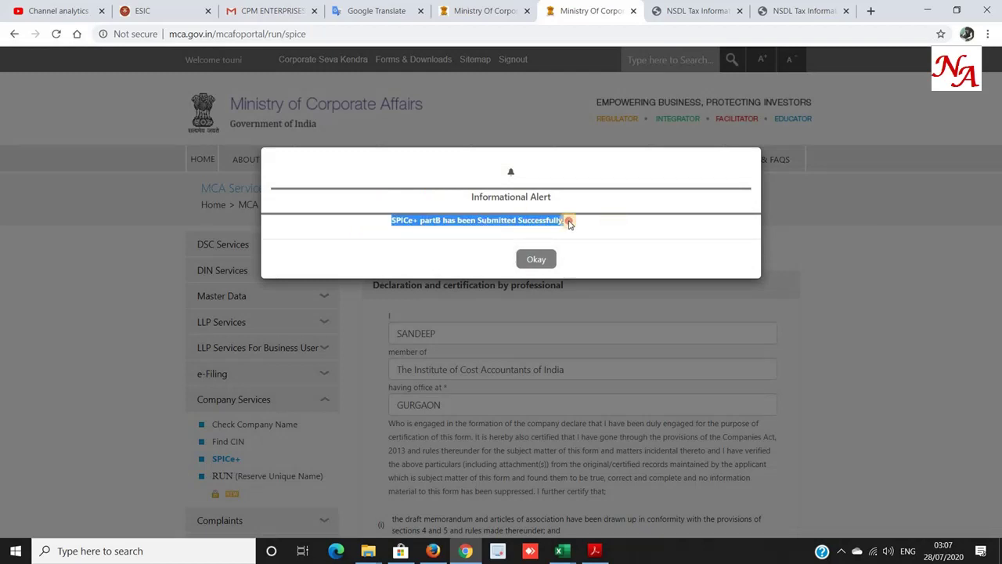
pyautogui.click(415, 220)
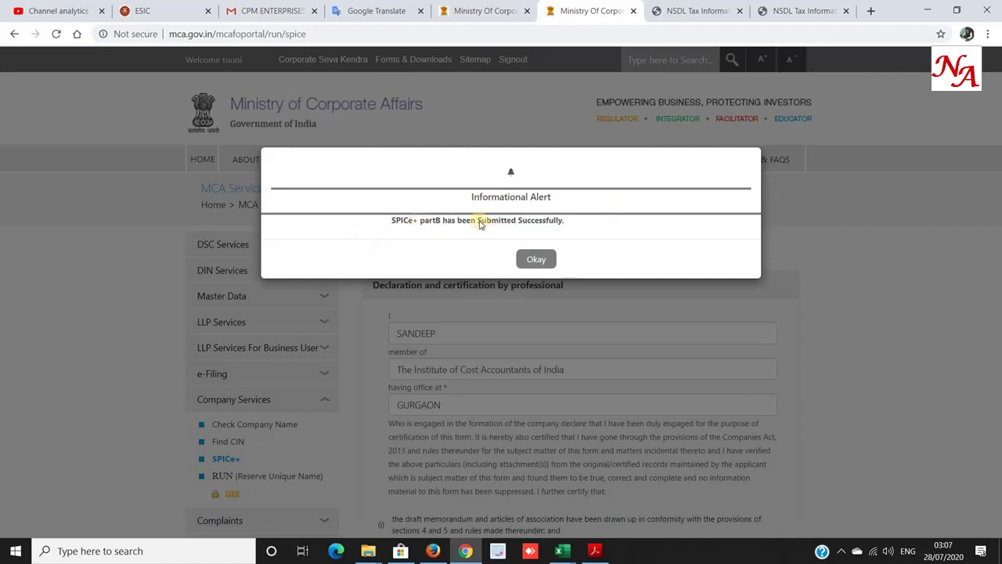
pyautogui.click(533, 263)
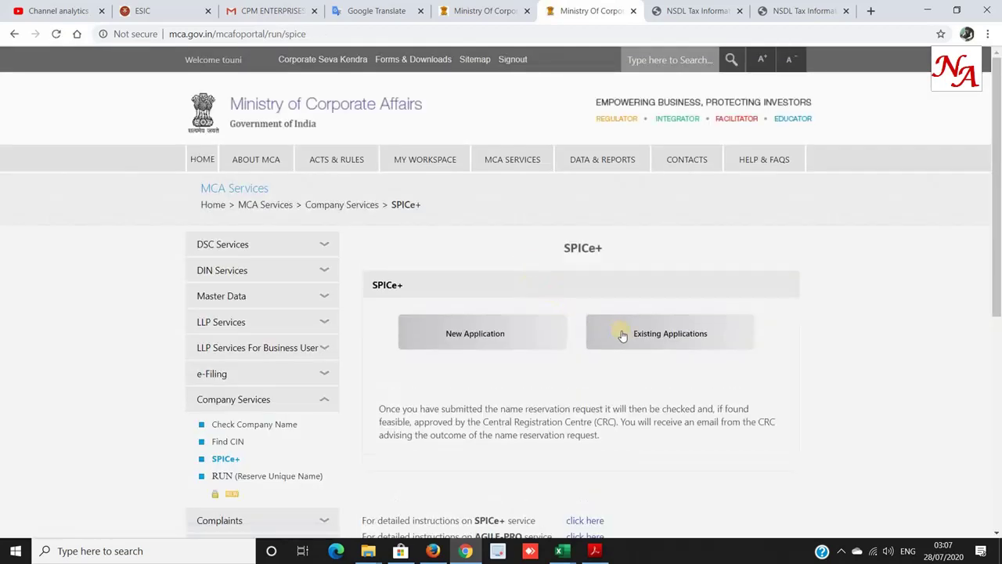
# Open the latest existing application and review its forms: Part A, Part B, AGILE-PRO, AoA, MoA.
pyautogui.click(623, 334)
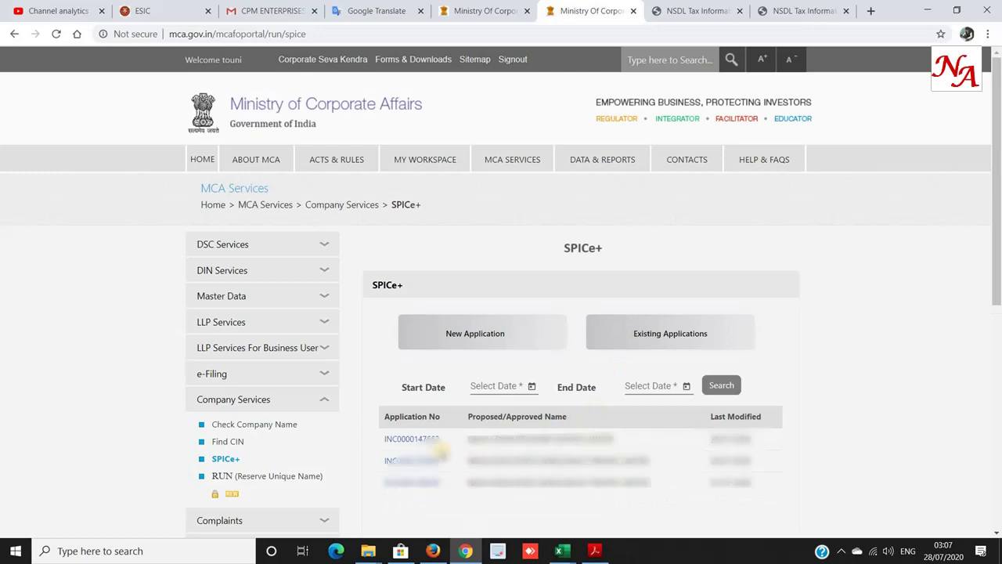
pyautogui.click(399, 440)
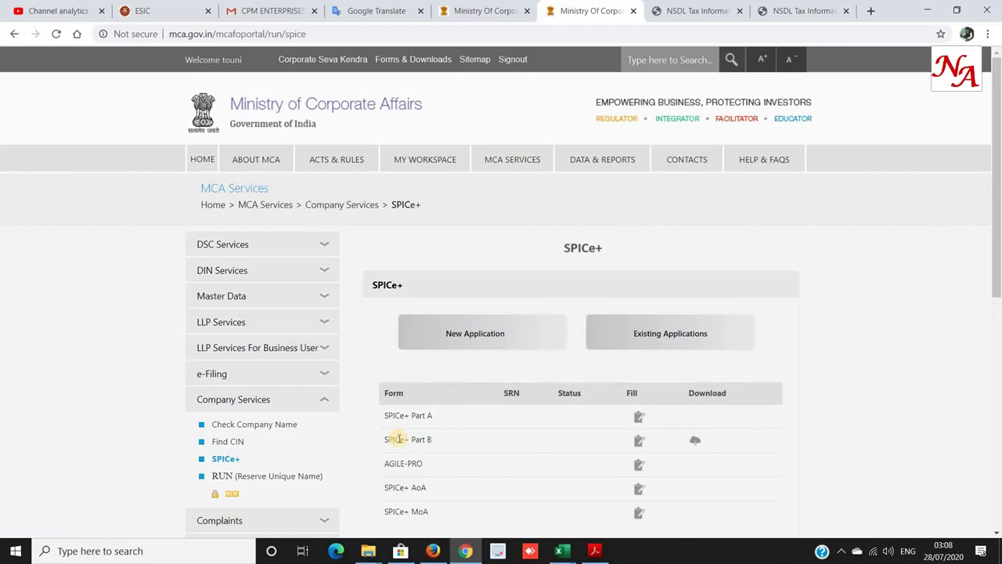
pyautogui.scroll(-1, 399, 440)
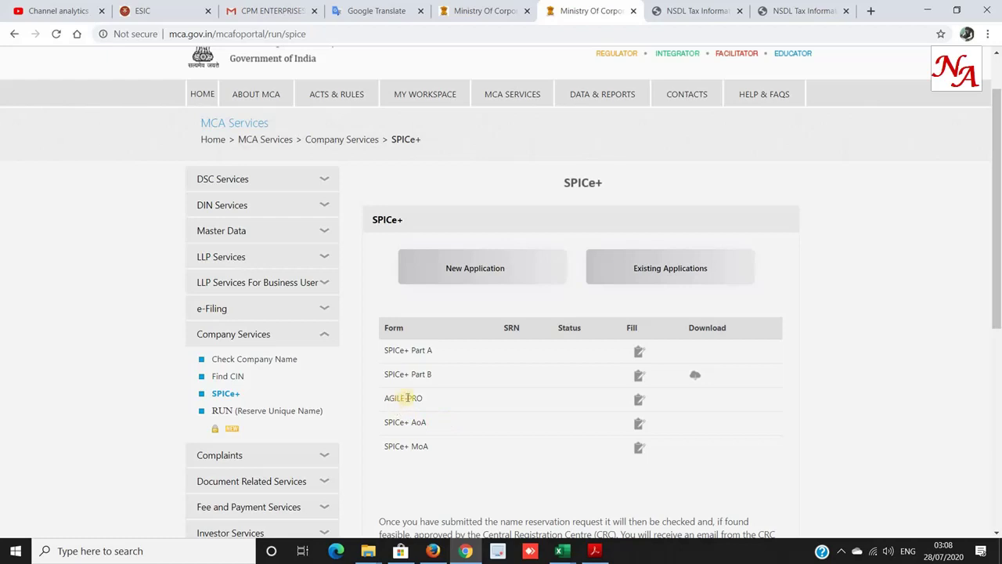
pyautogui.moveTo(457, 399); pyautogui.dragTo(409, 399)
pyautogui.moveTo(516, 422); pyautogui.dragTo(411, 423)
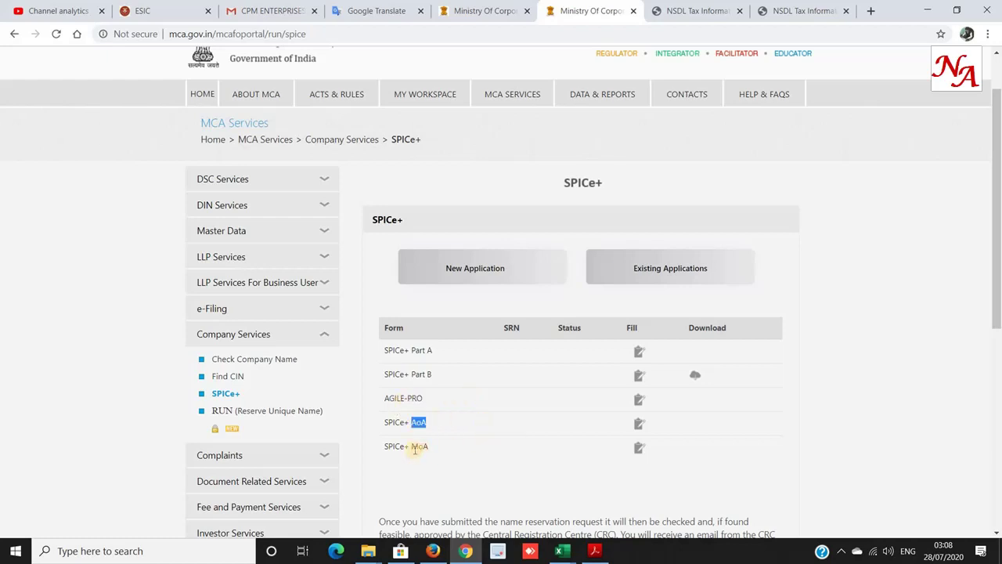
pyautogui.moveTo(433, 374); pyautogui.dragTo(384, 375)
pyautogui.click(430, 377)
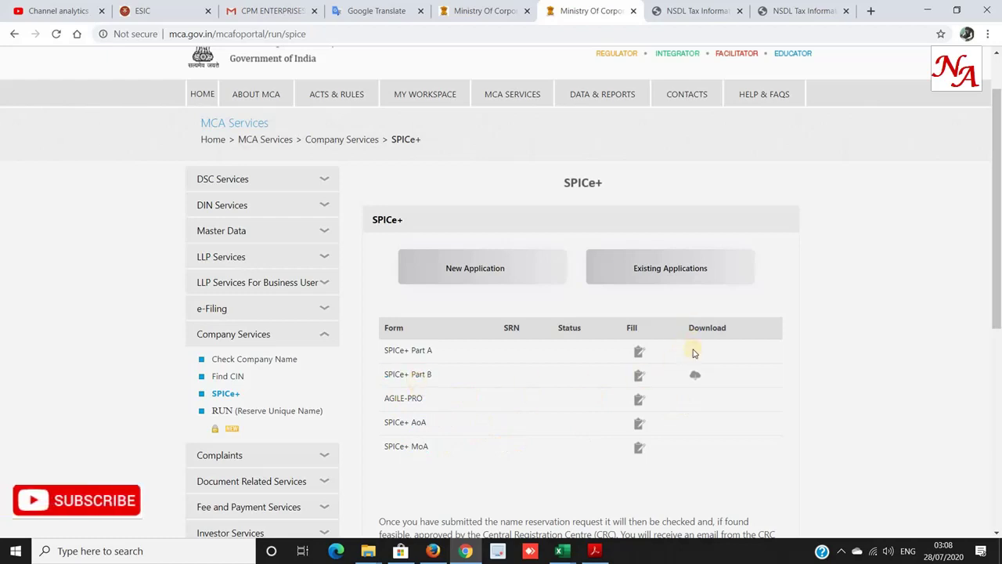